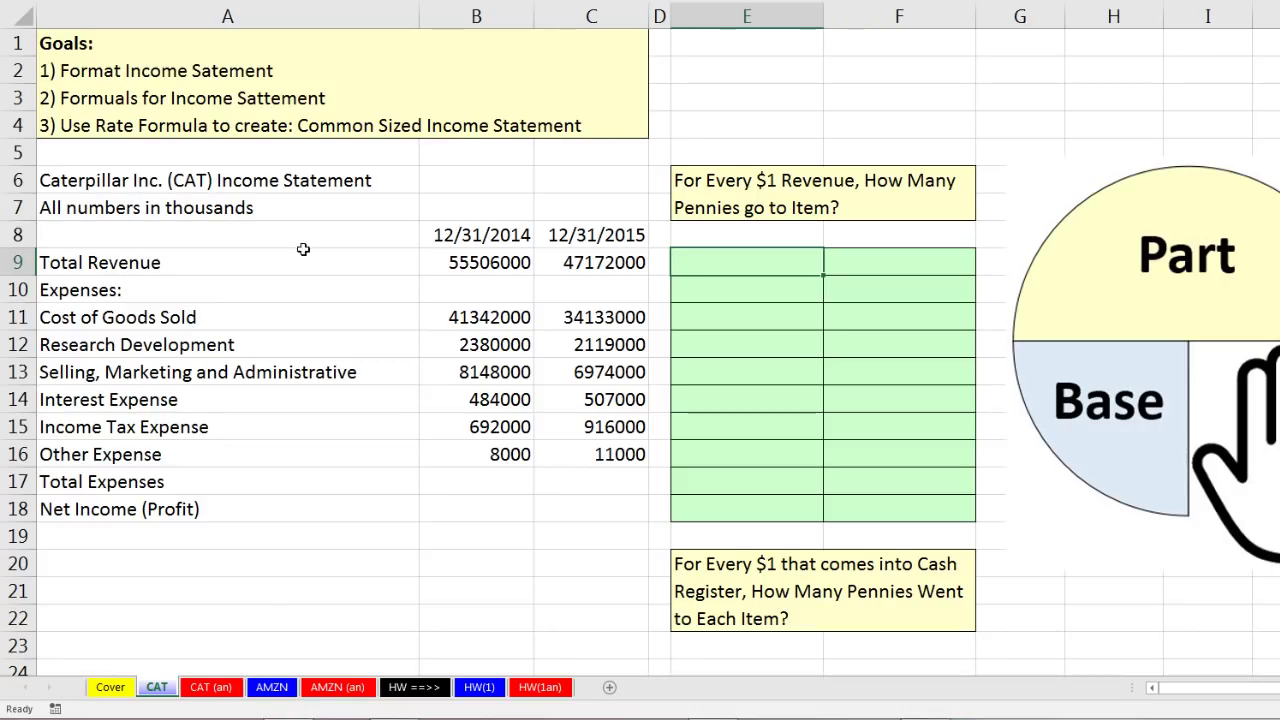
- Examine the Total Revenue figures for both years and the 2014 expense figures from Cost of Goods Sold to Interest Expense
left_click(276, 264)
left_click(430, 263)
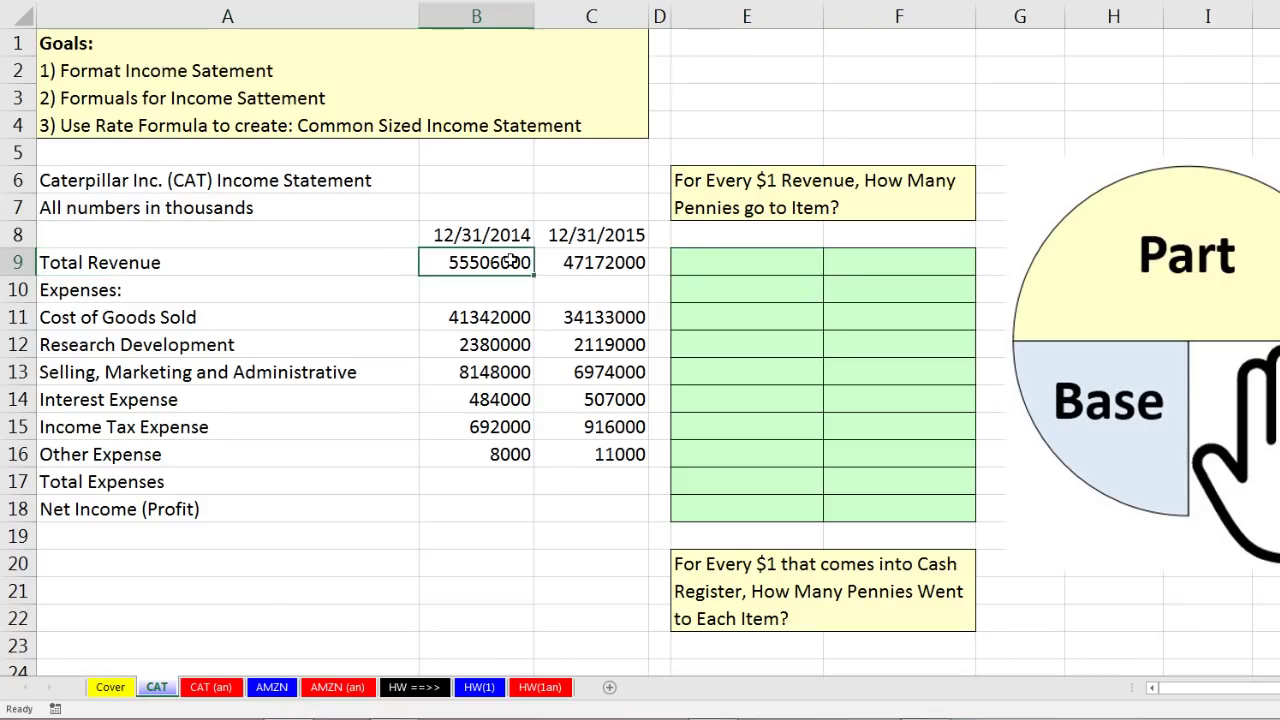
left_click(586, 263)
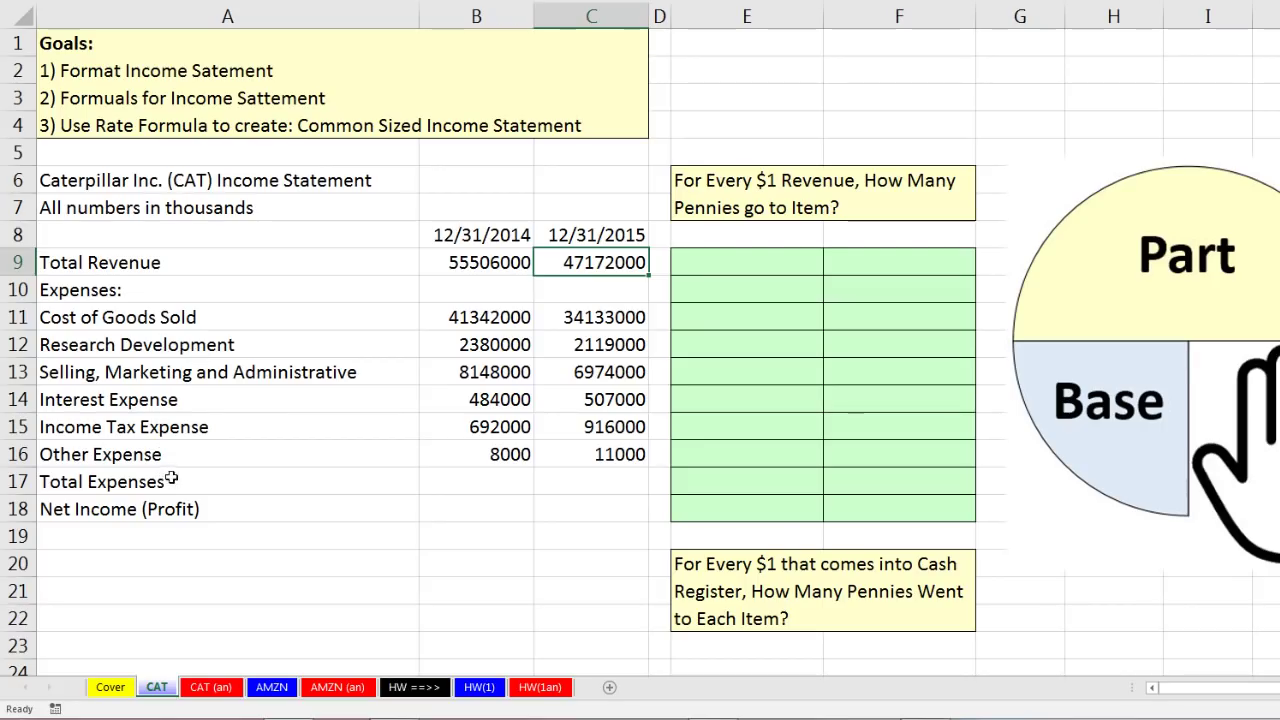
left_click(478, 316)
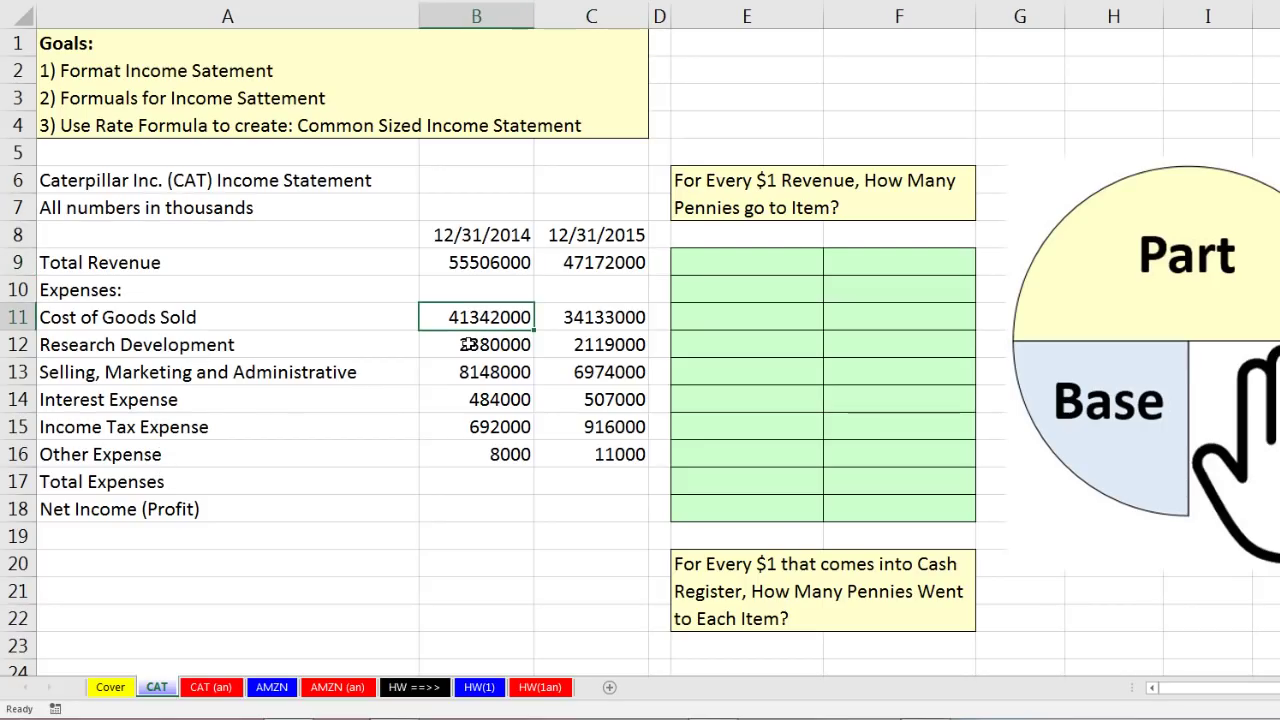
left_click(468, 344)
left_click(466, 371)
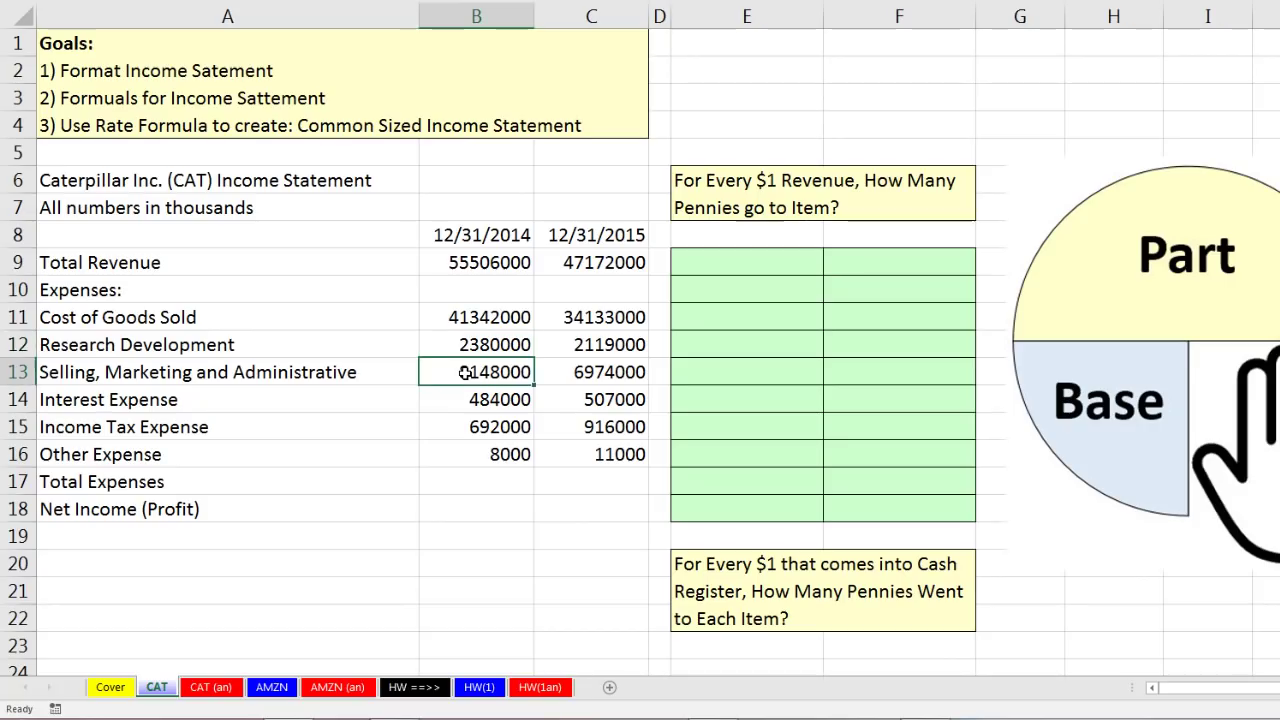
left_click(468, 398)
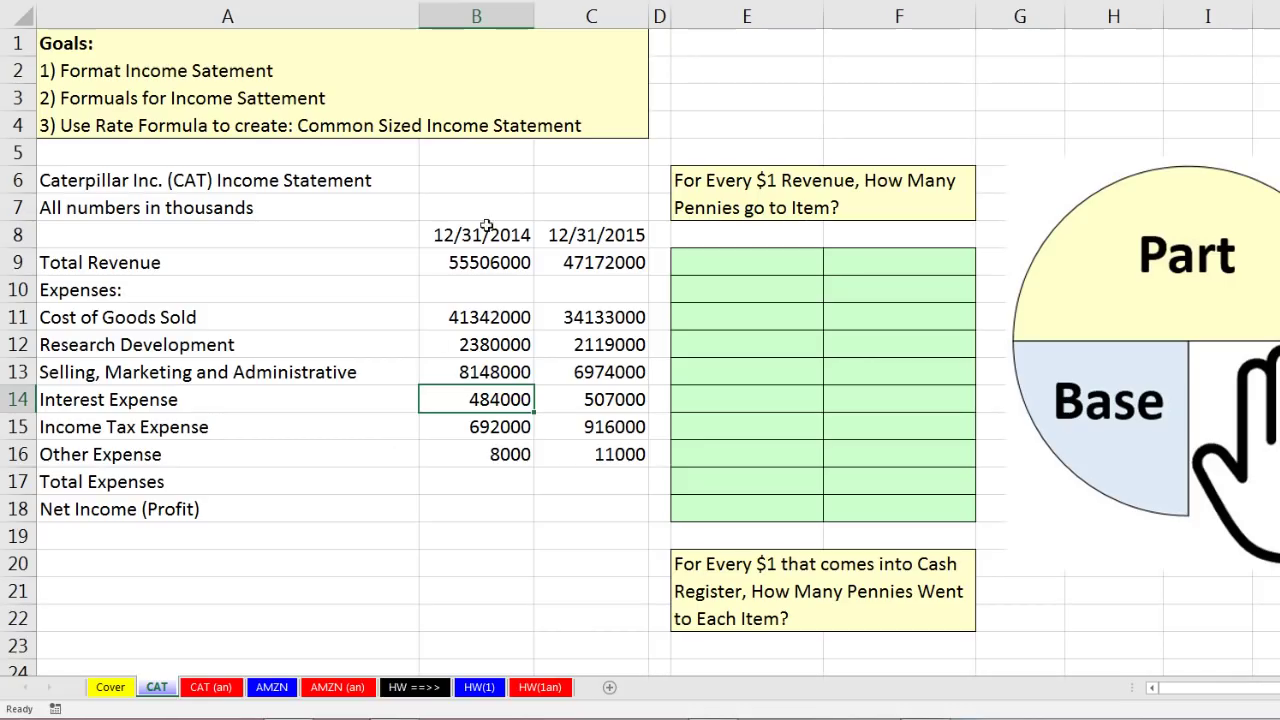
- Format the income statement amounts in B9:C18 as Currency with the $ symbol and two decimal places
left_click_drag(444, 264, 590, 510)
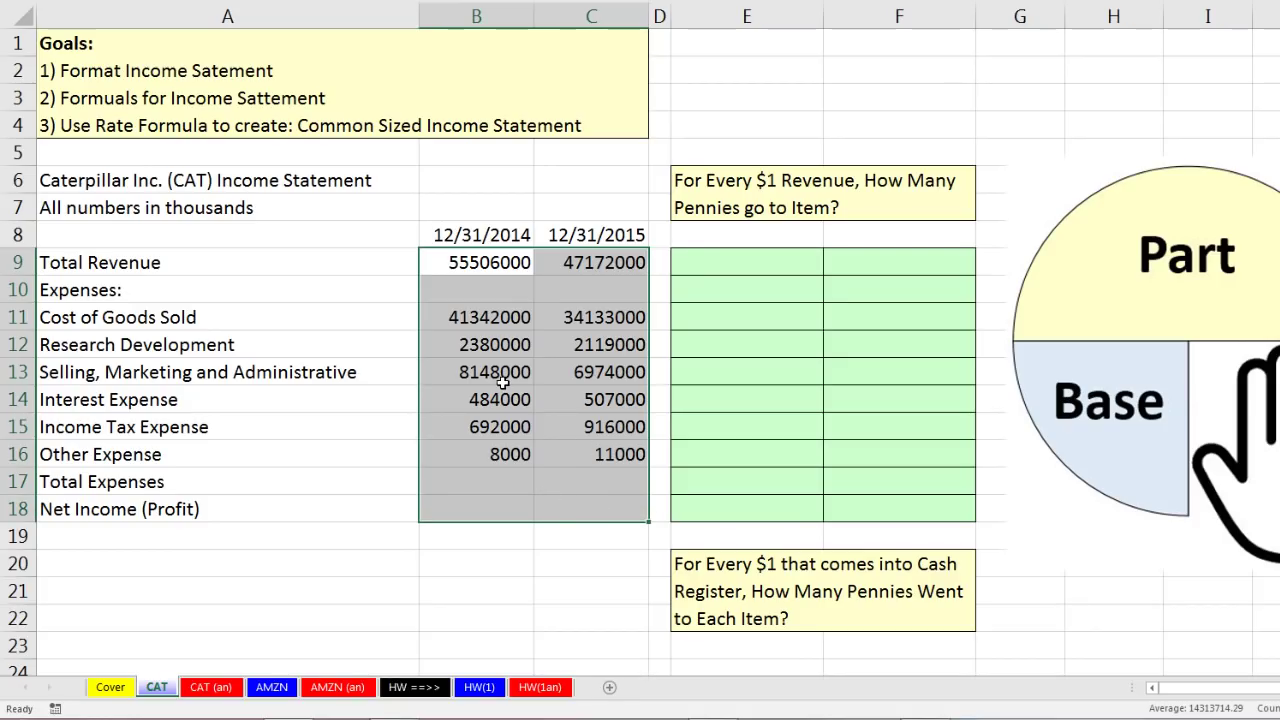
key("ctrl+1")
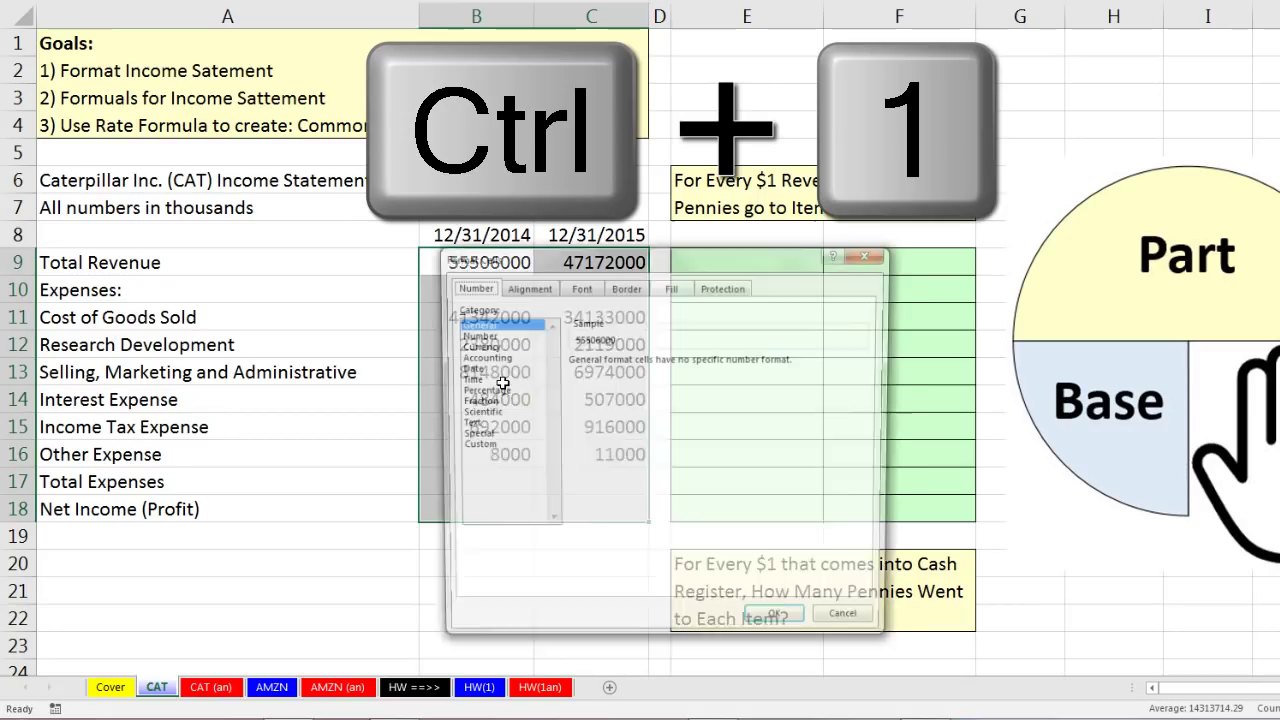
left_click(476, 346)
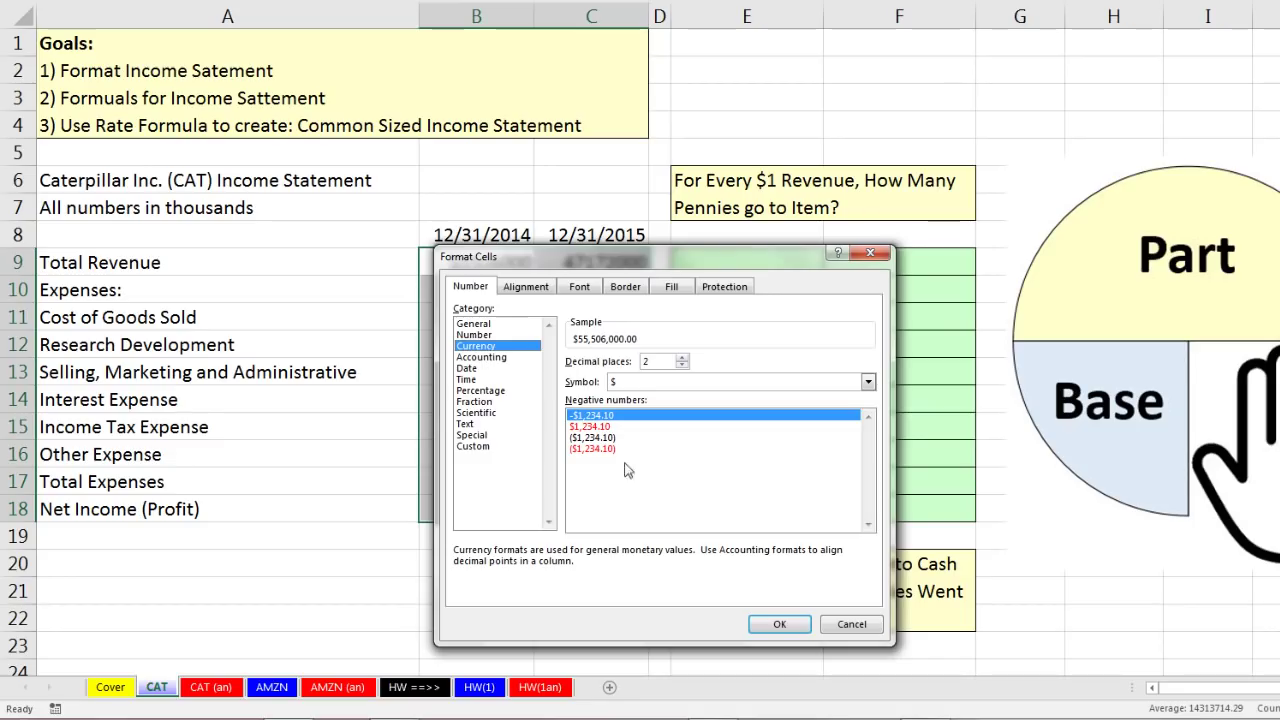
left_click(782, 626)
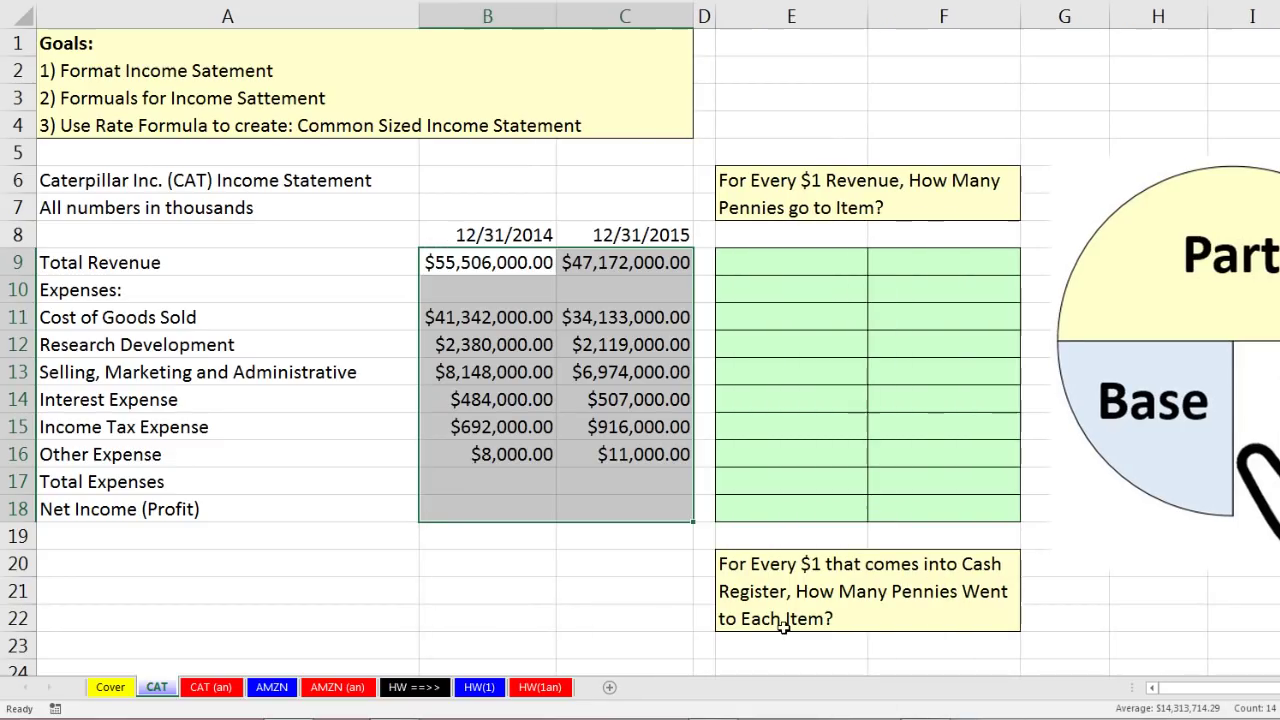
- Calculate Total Expenses in B17 with =SUM(B11:B16) and copy the formula across to C17
left_click(466, 485)
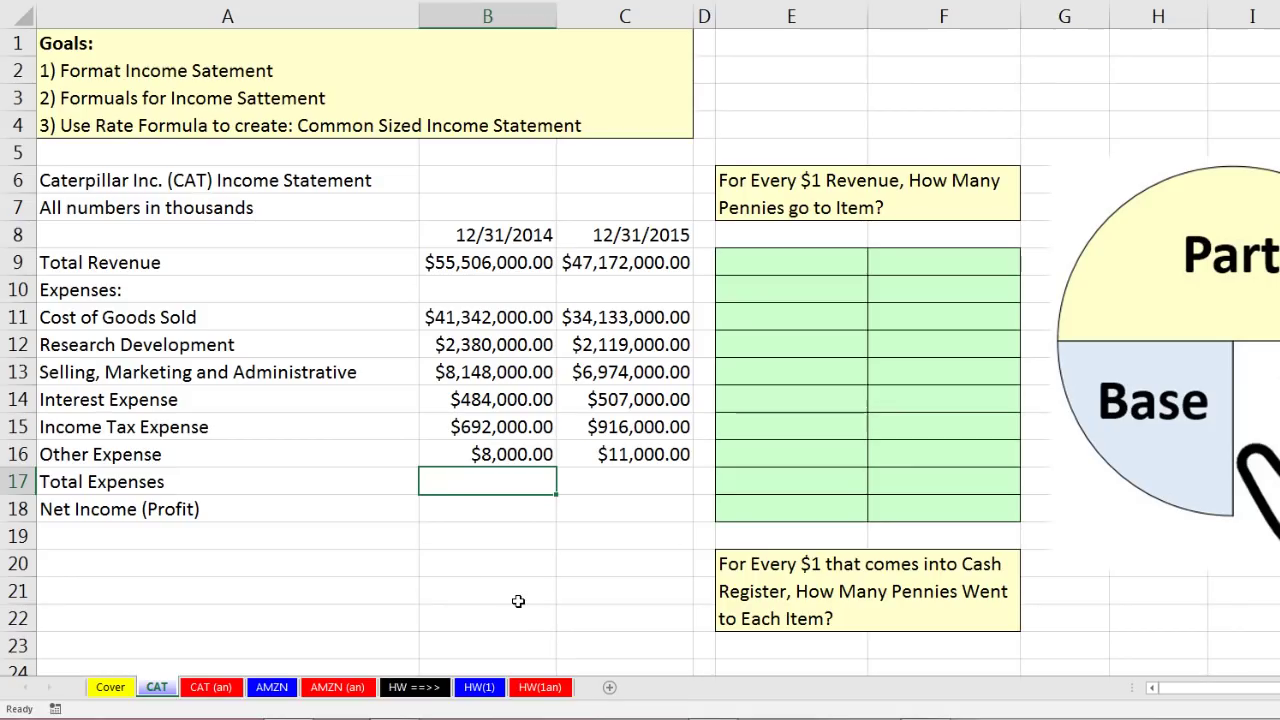
key("alt+equal")
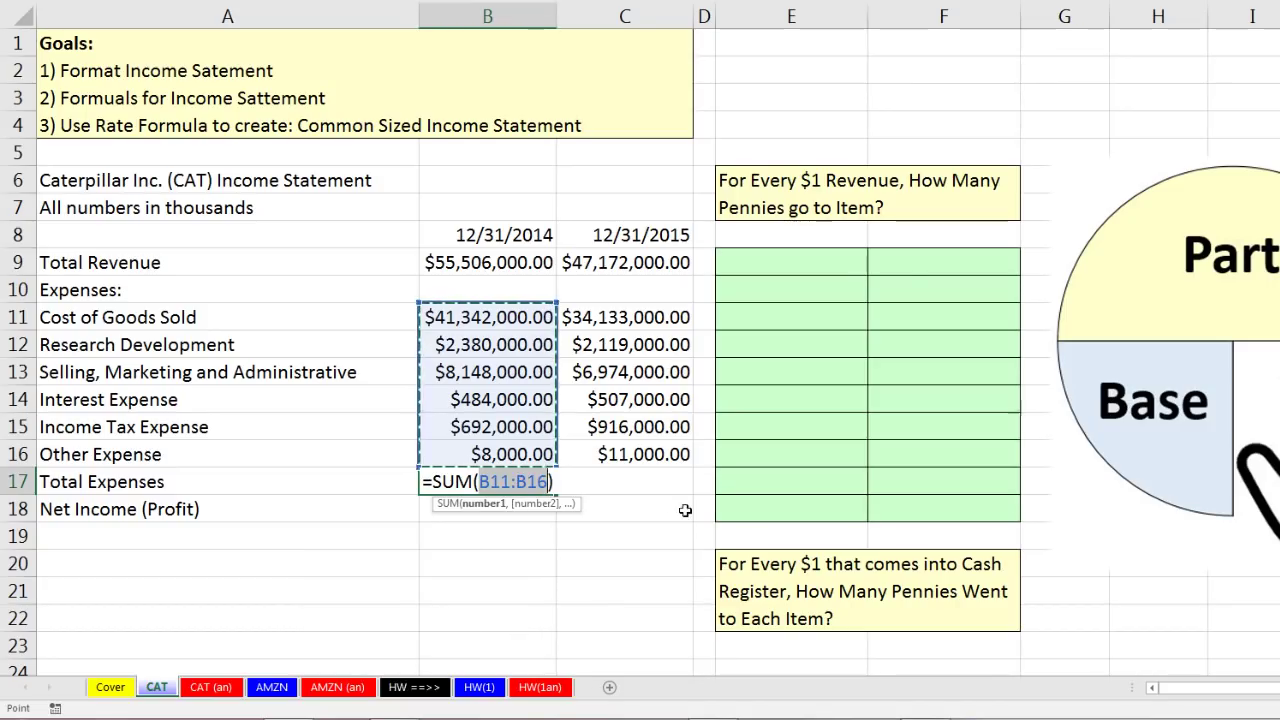
key("ctrl+Return")
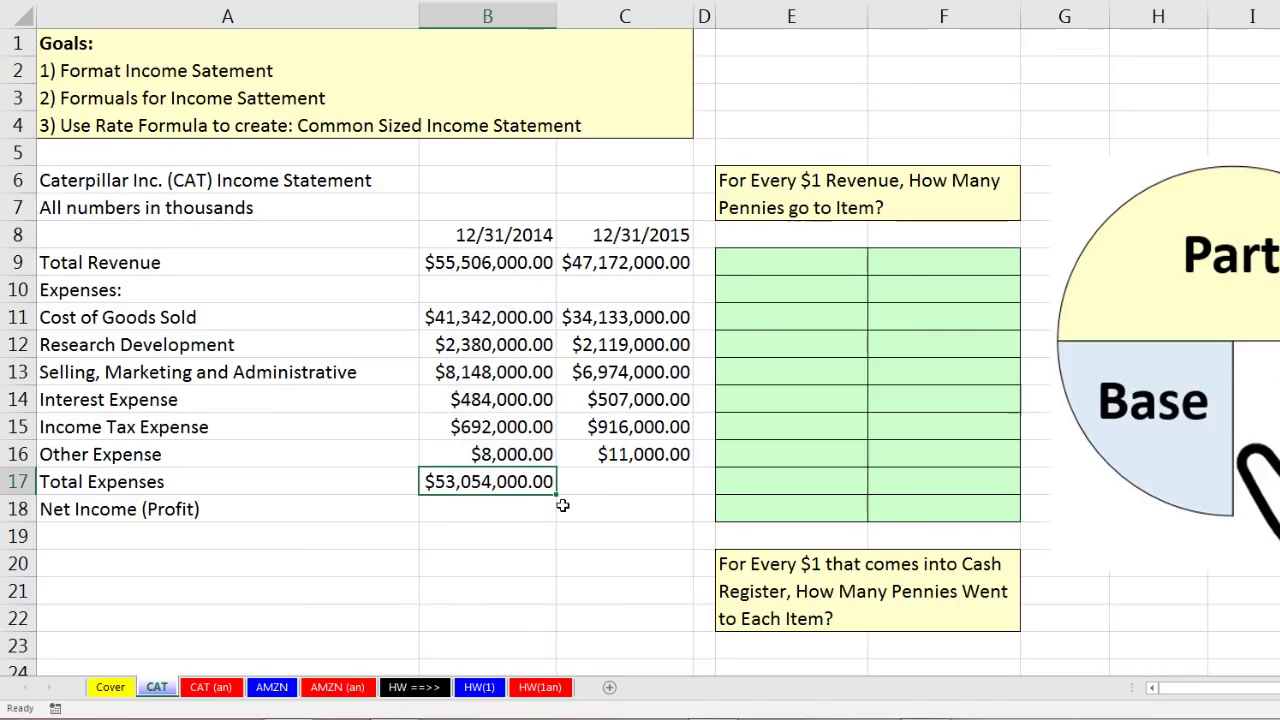
left_click_drag(557, 496, 654, 504)
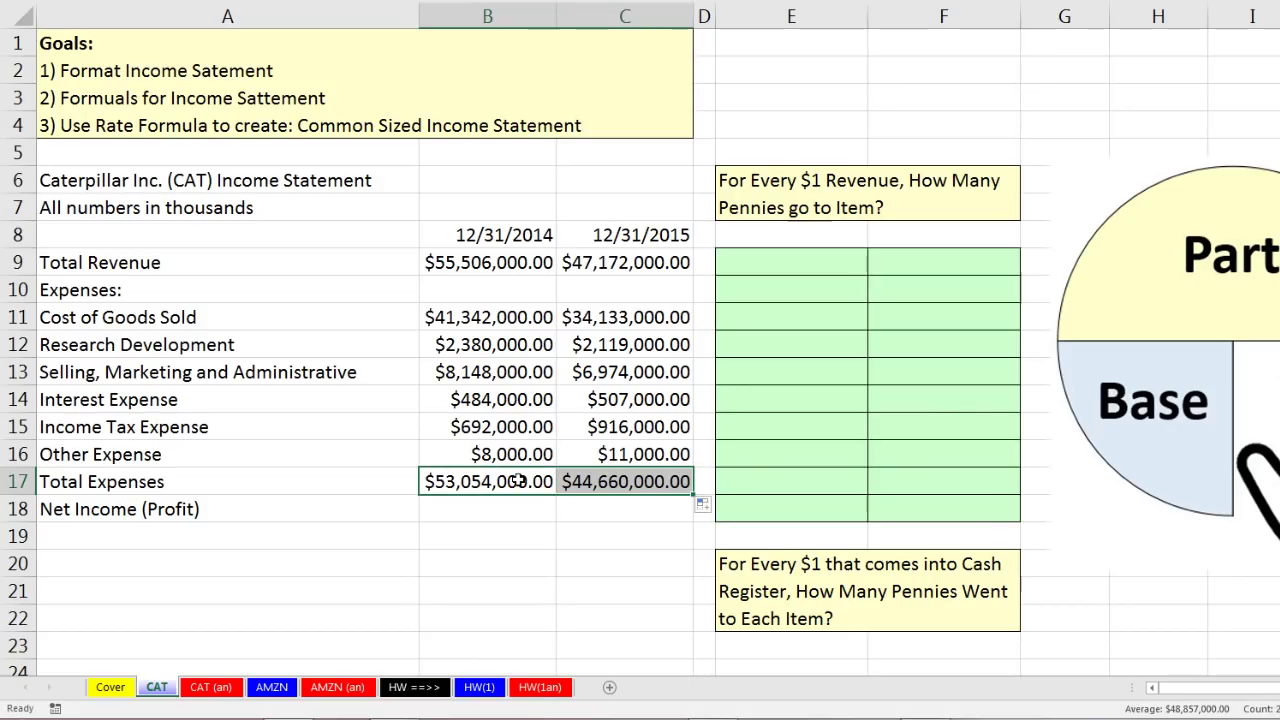
- Calculate Net Income in B18 with =B9-B17 and copy the formula across to C18
left_click(458, 516)
type("=")
left_click(460, 262)
type("-")
key("Up")
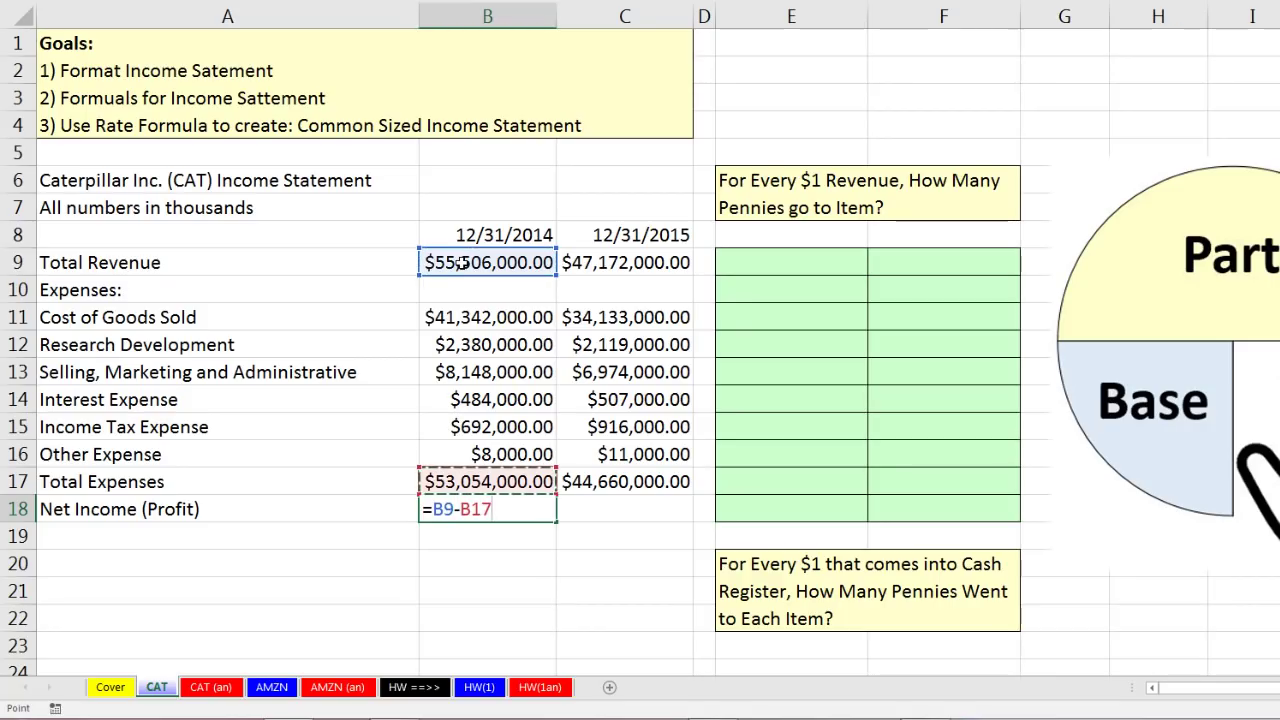
key("ctrl+Return")
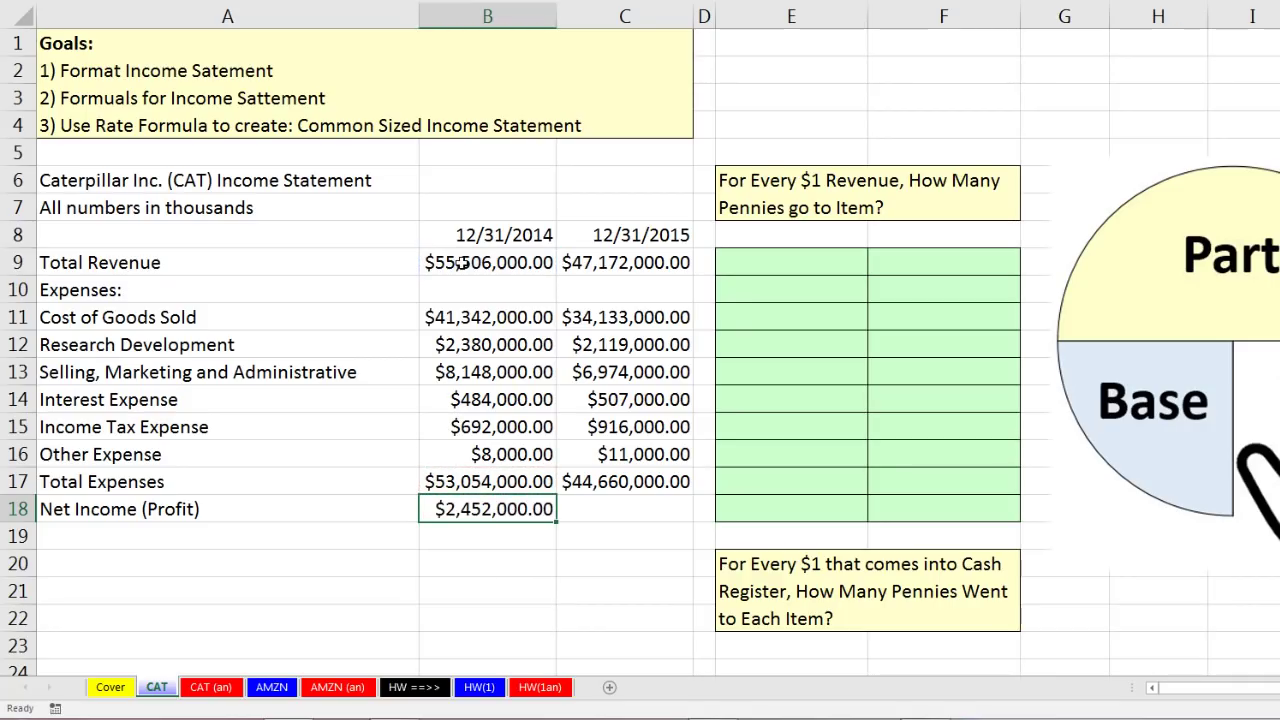
left_click_drag(556, 522, 668, 511)
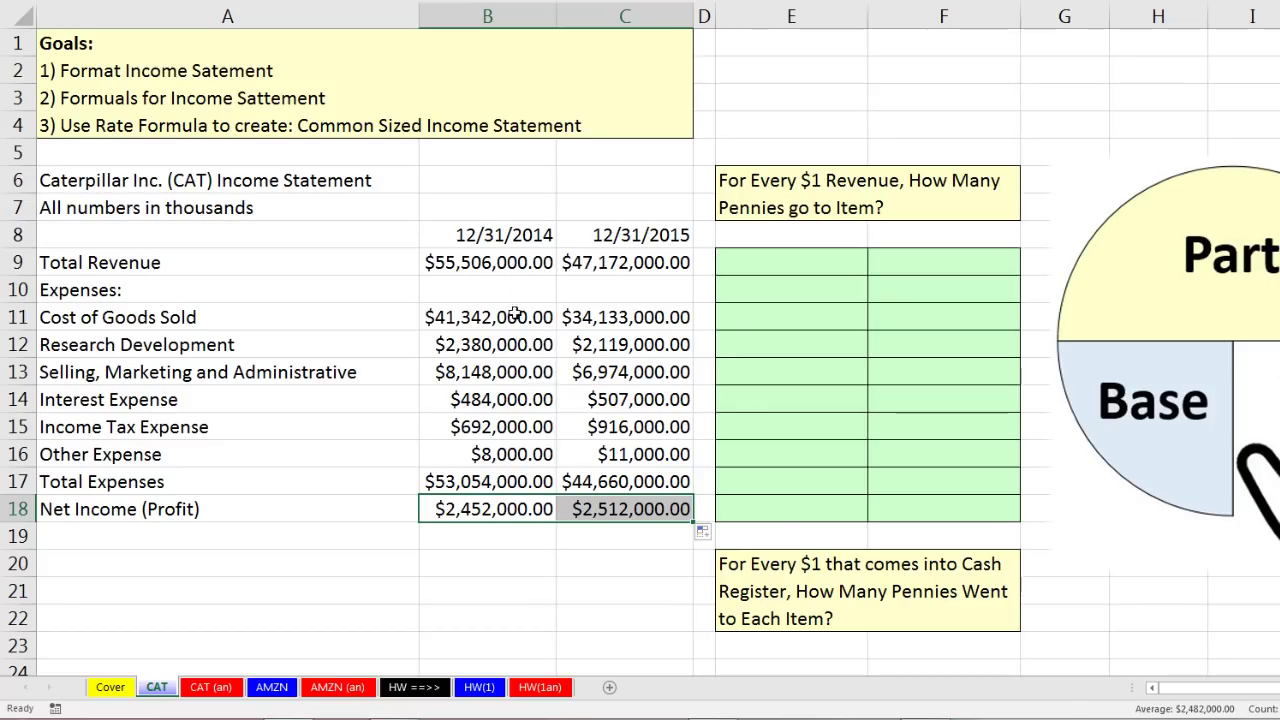
- Reduce the amounts in B9:C18 to zero decimal places
left_click_drag(500, 262, 674, 500)
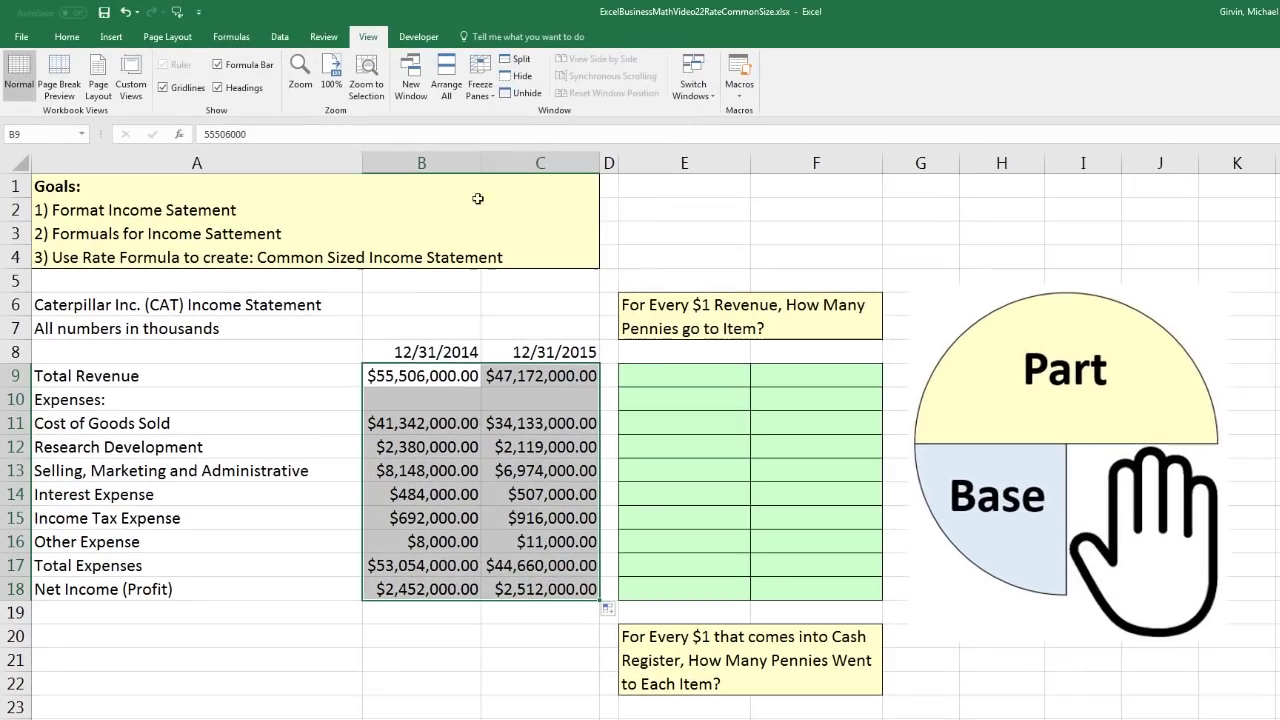
left_click(62, 38)
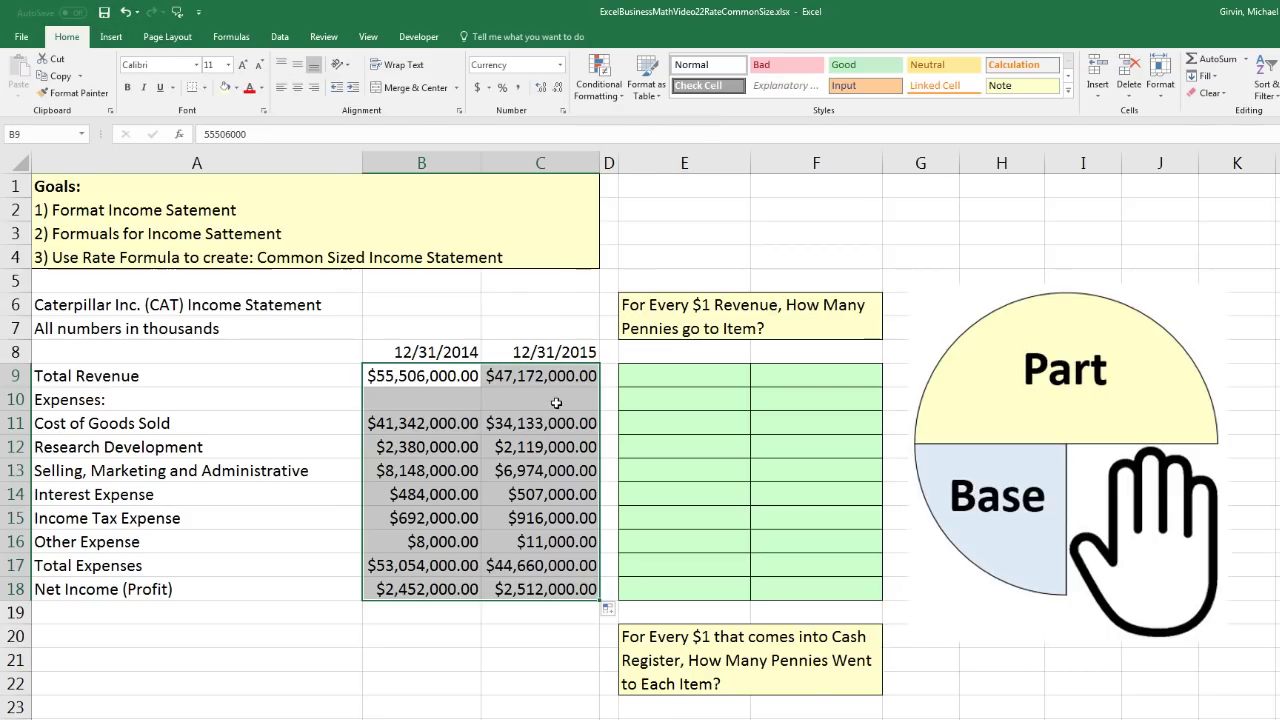
right_click(527, 383)
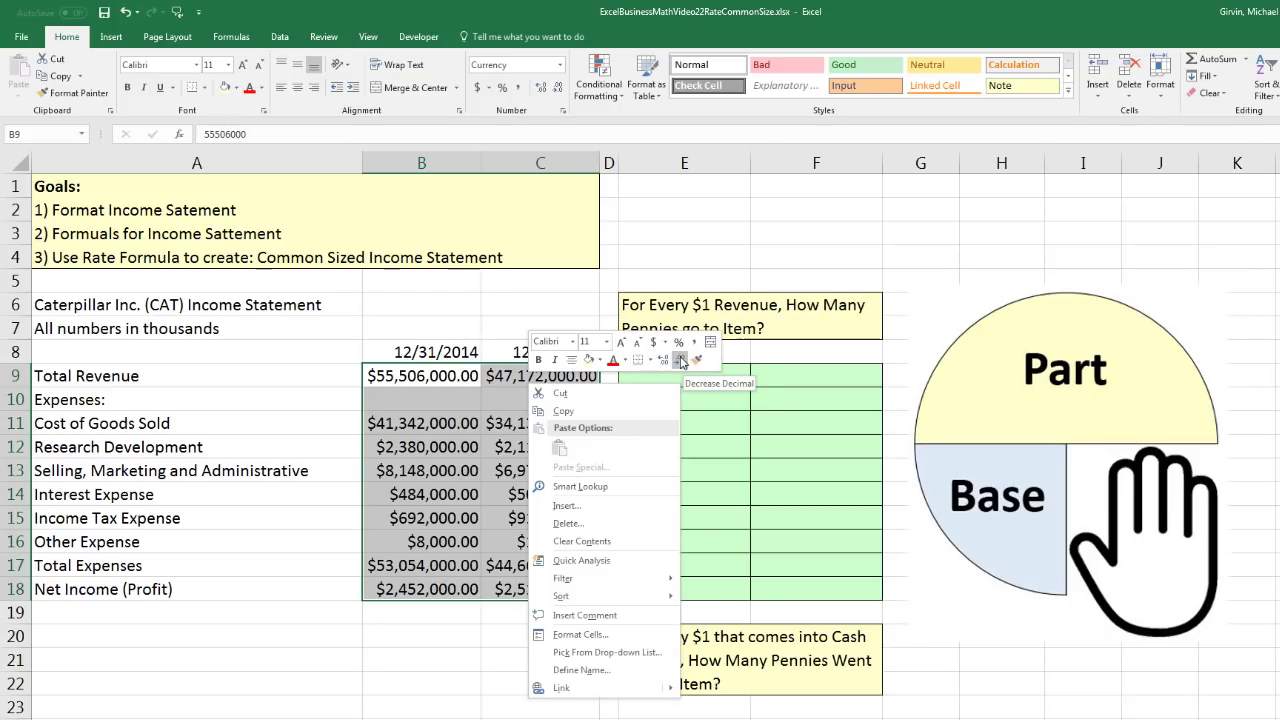
left_click(680, 361)
left_click(680, 361)
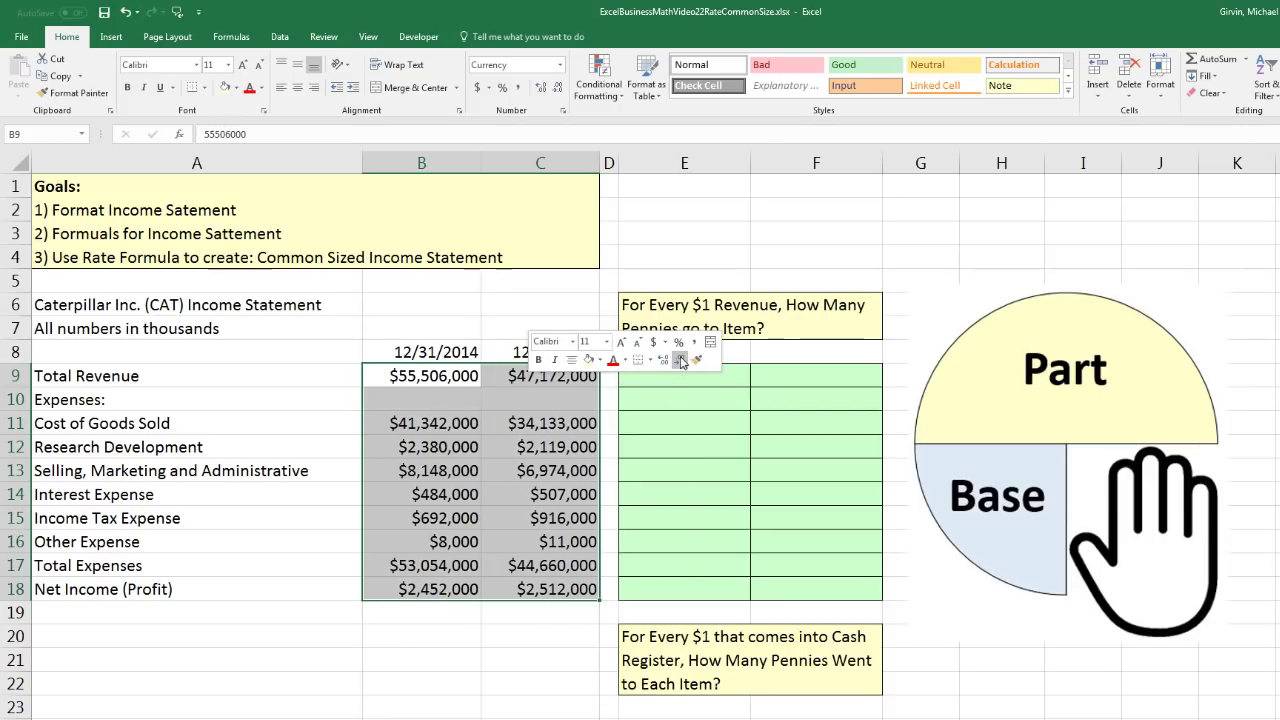
left_click(433, 428)
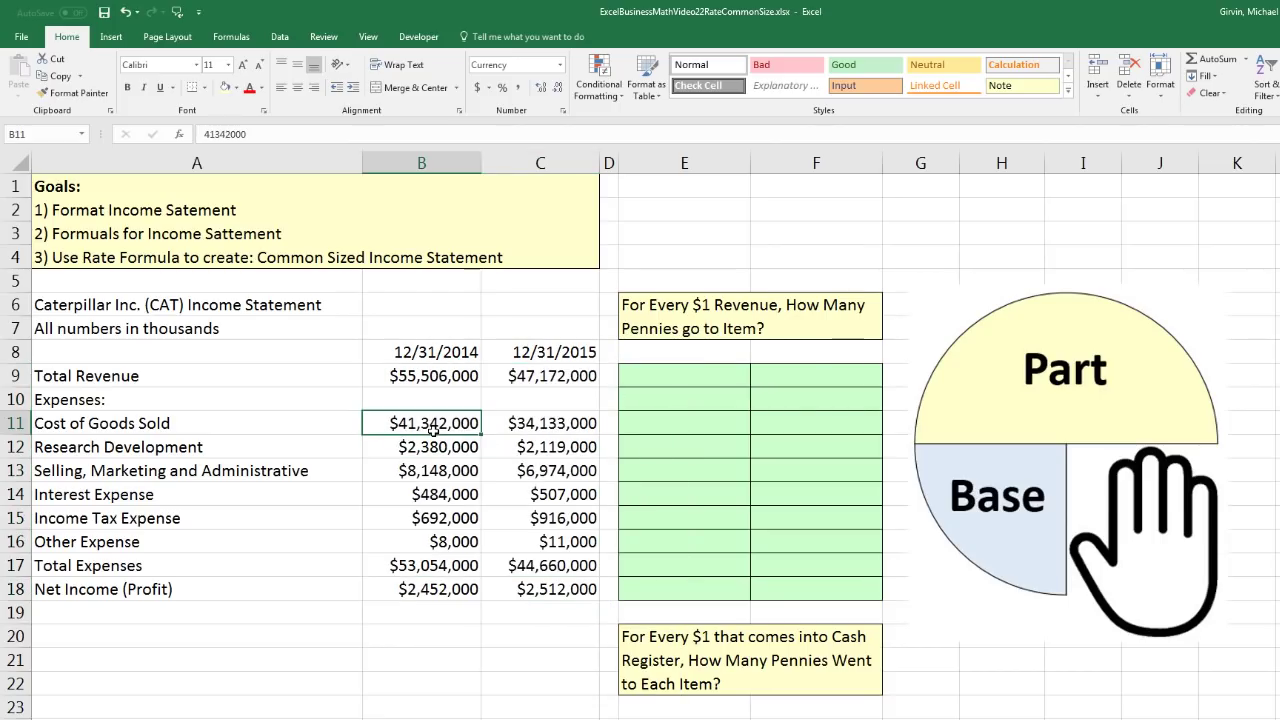
left_click(421, 380)
left_click(411, 427)
left_click(417, 569)
left_click(420, 590)
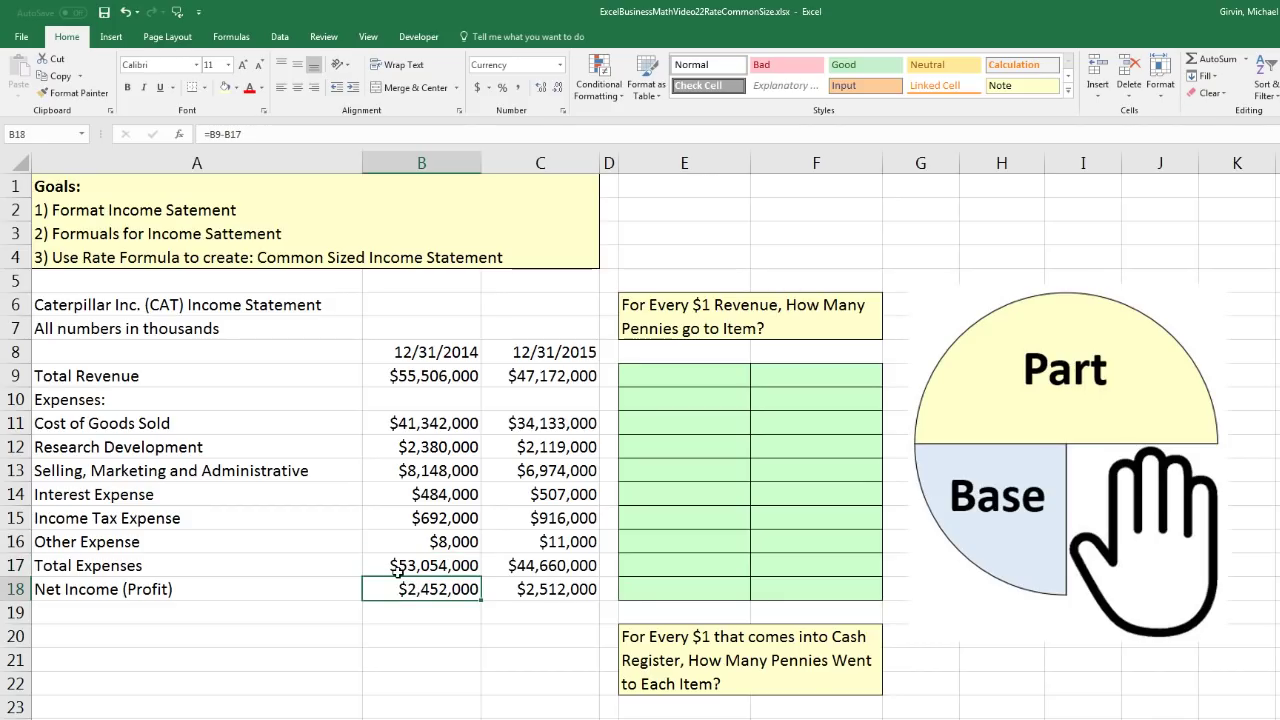
- Set the currency symbol to None for the expense amounts in B12:C16, from Research Development through Other Expense
left_click_drag(381, 448, 552, 540)
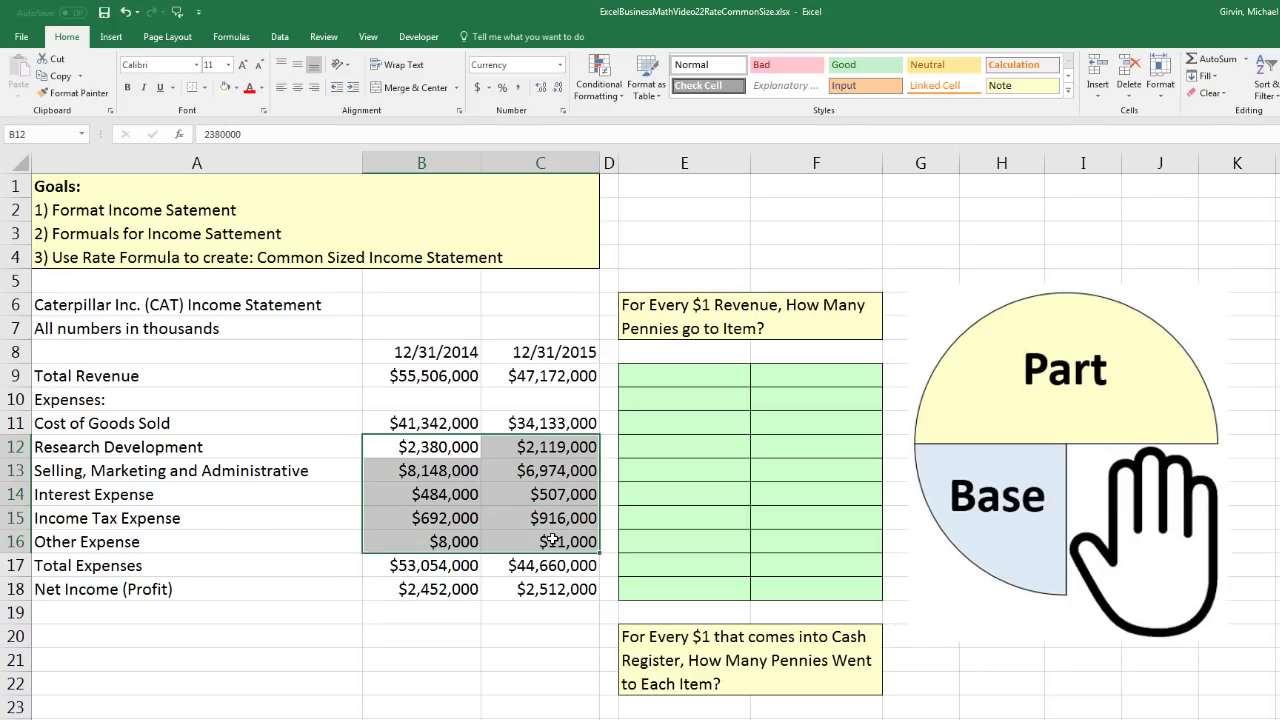
key("ctrl+1")
left_click(558, 482)
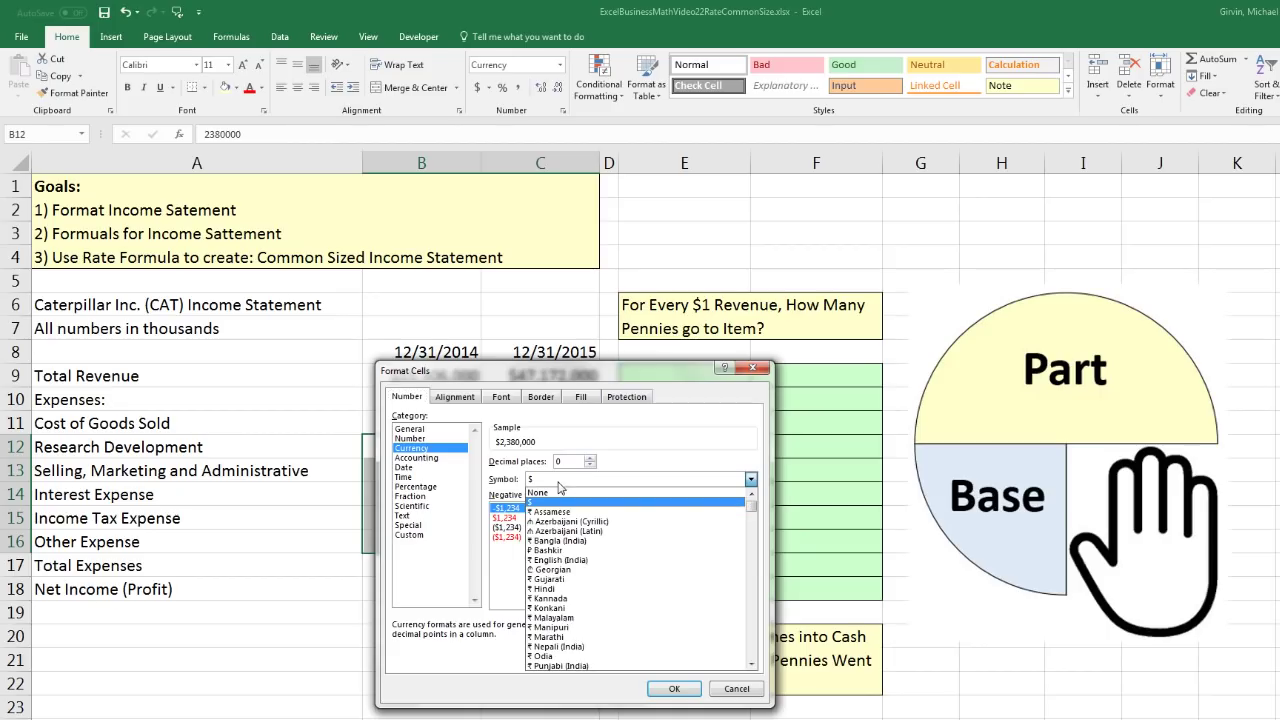
left_click(539, 494)
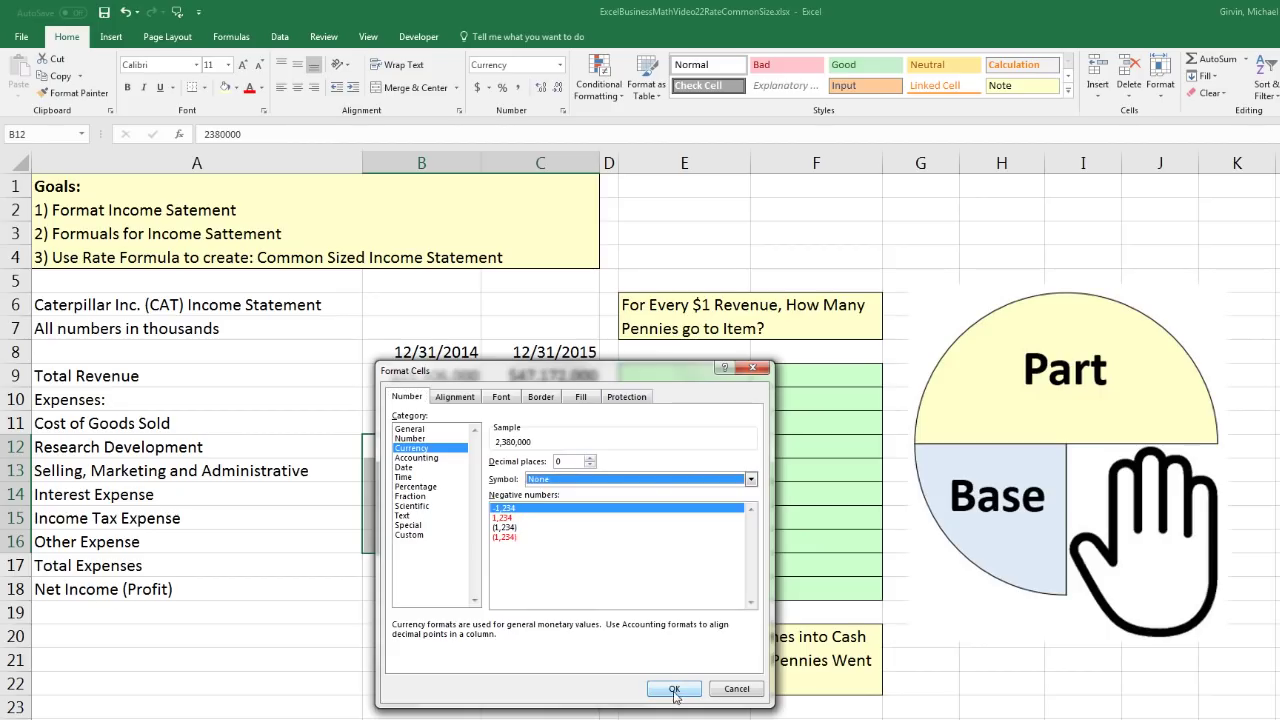
left_click(672, 689)
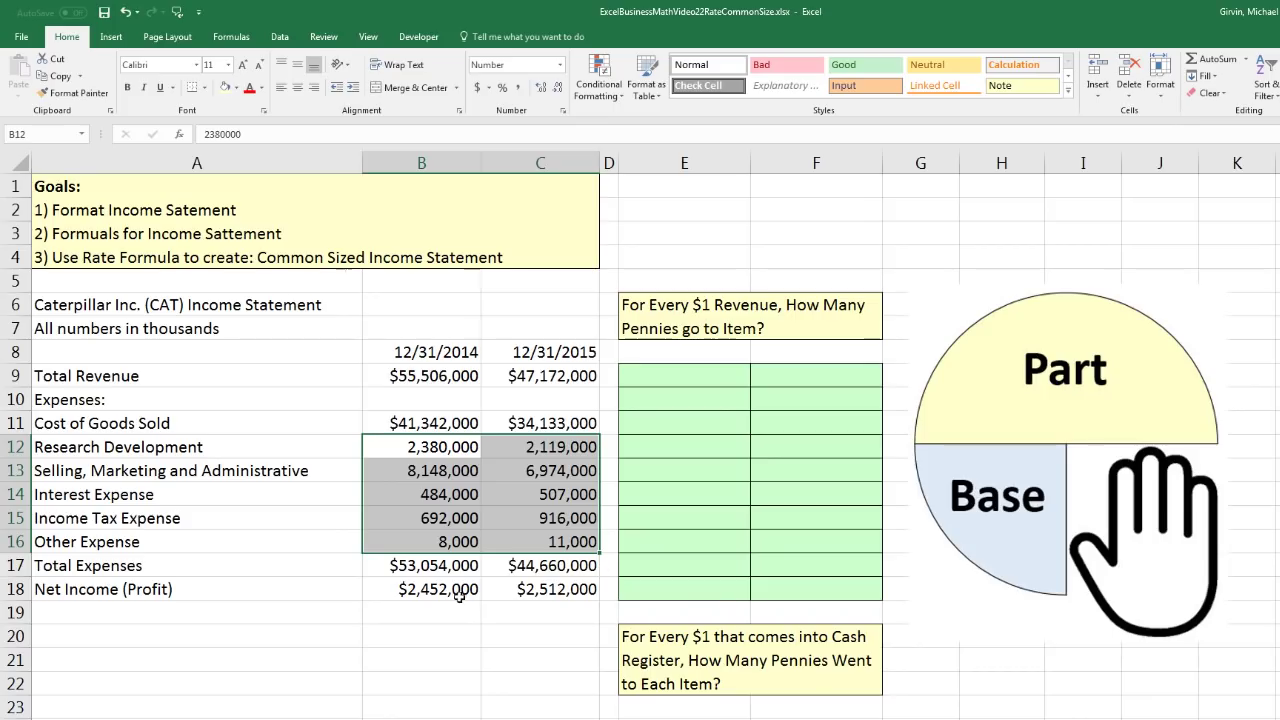
- Fill the Total Expenses amounts in B17:C17 with the pale green theme colour
left_click(415, 569)
left_click_drag(415, 569, 519, 569)
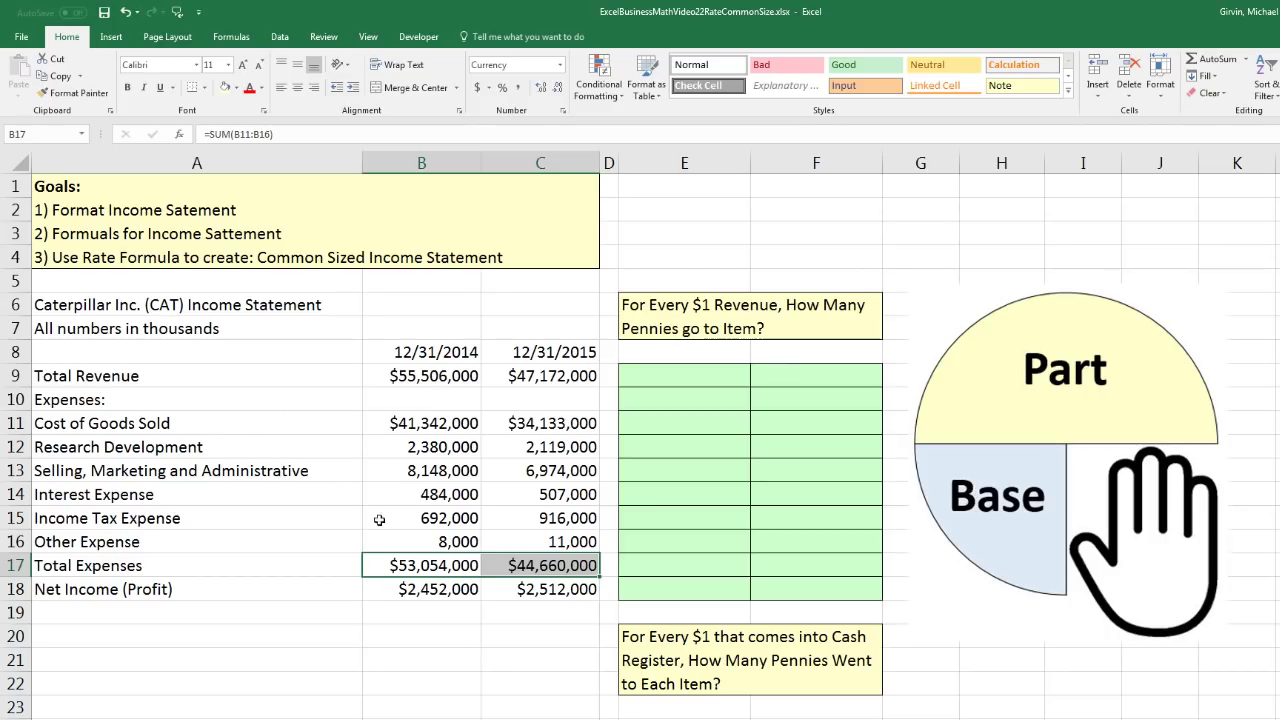
left_click(236, 87)
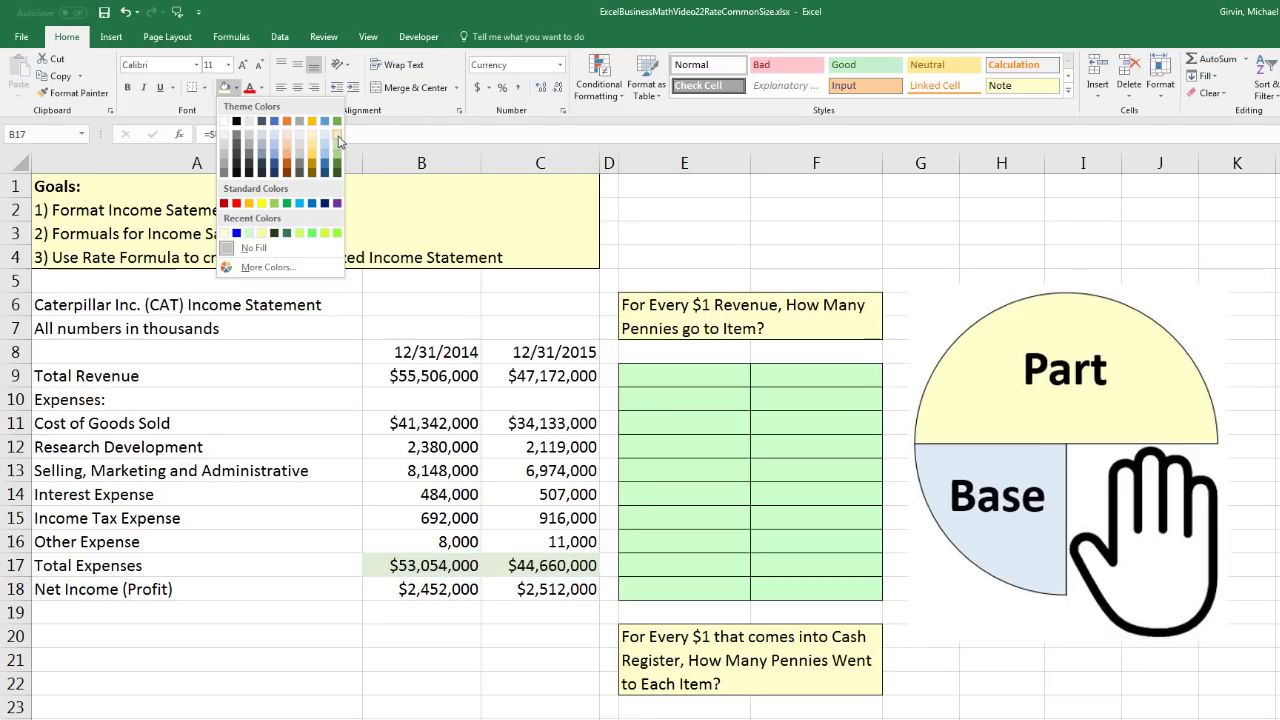
left_click(339, 141)
- Fill the Net Income amounts in B18:C18 with the recently used light green colour
left_click(435, 589)
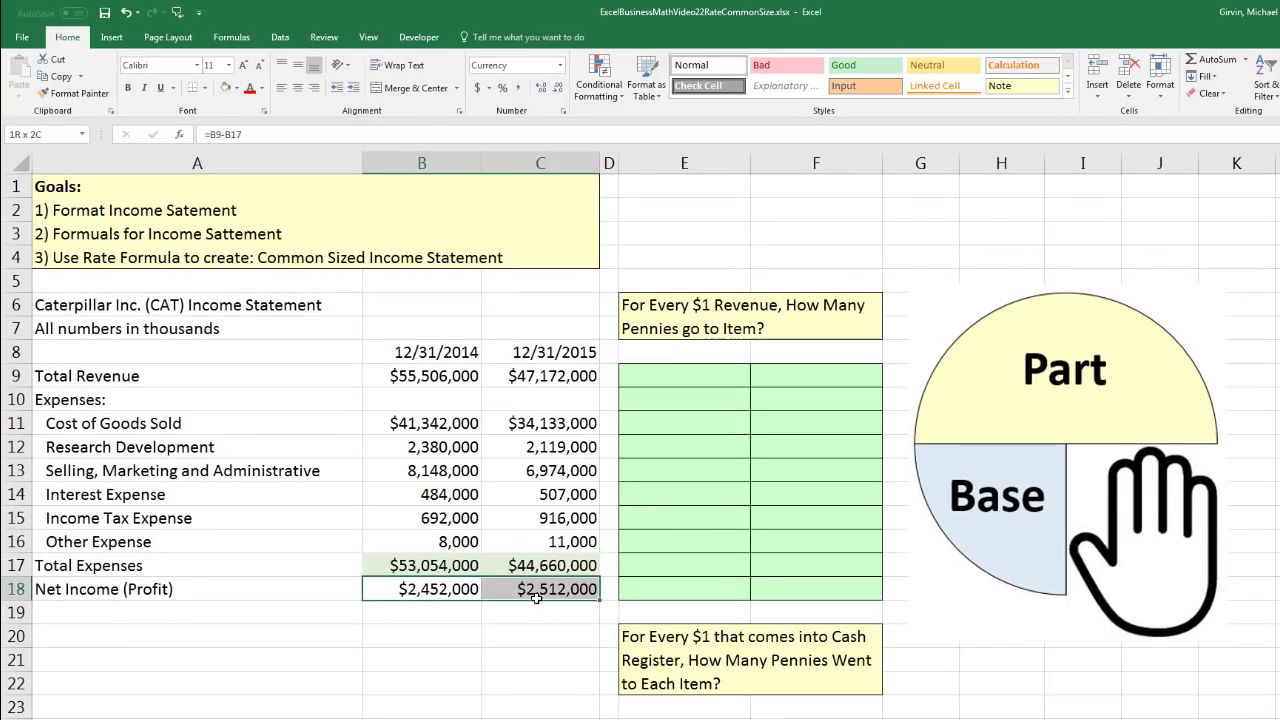
left_click_drag(528, 596, 536, 597)
right_click(536, 591)
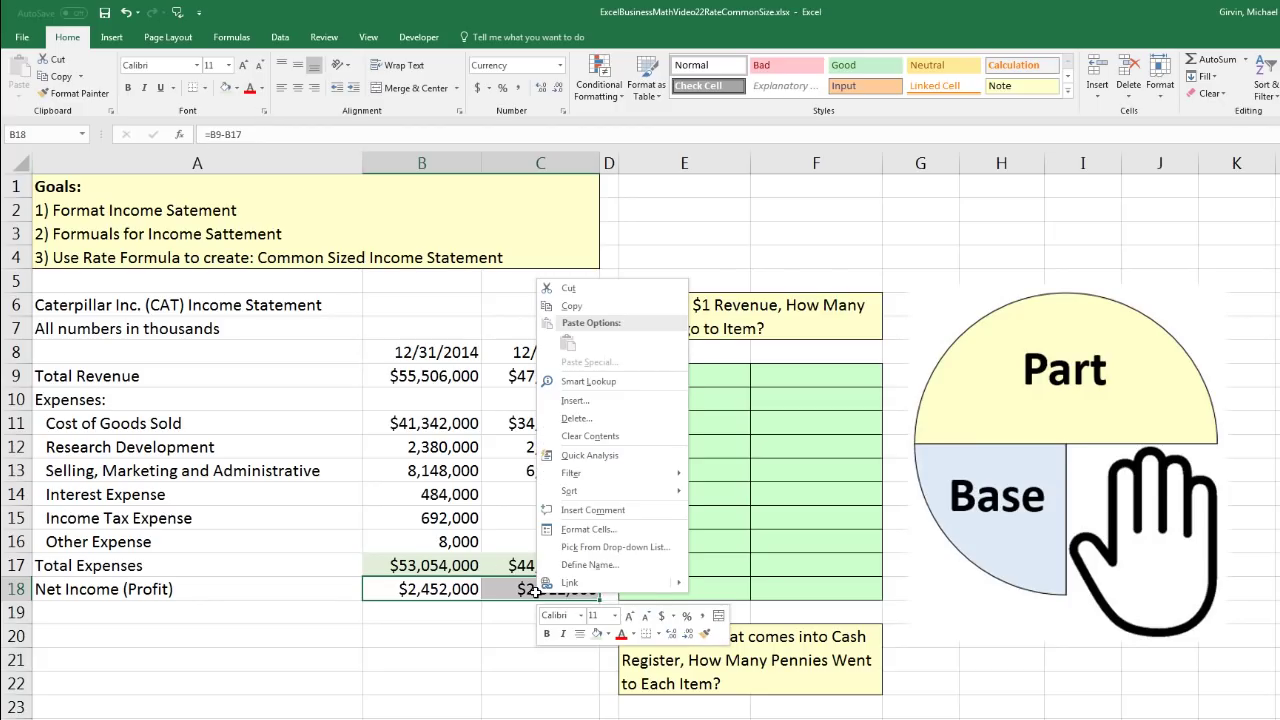
left_click(607, 634)
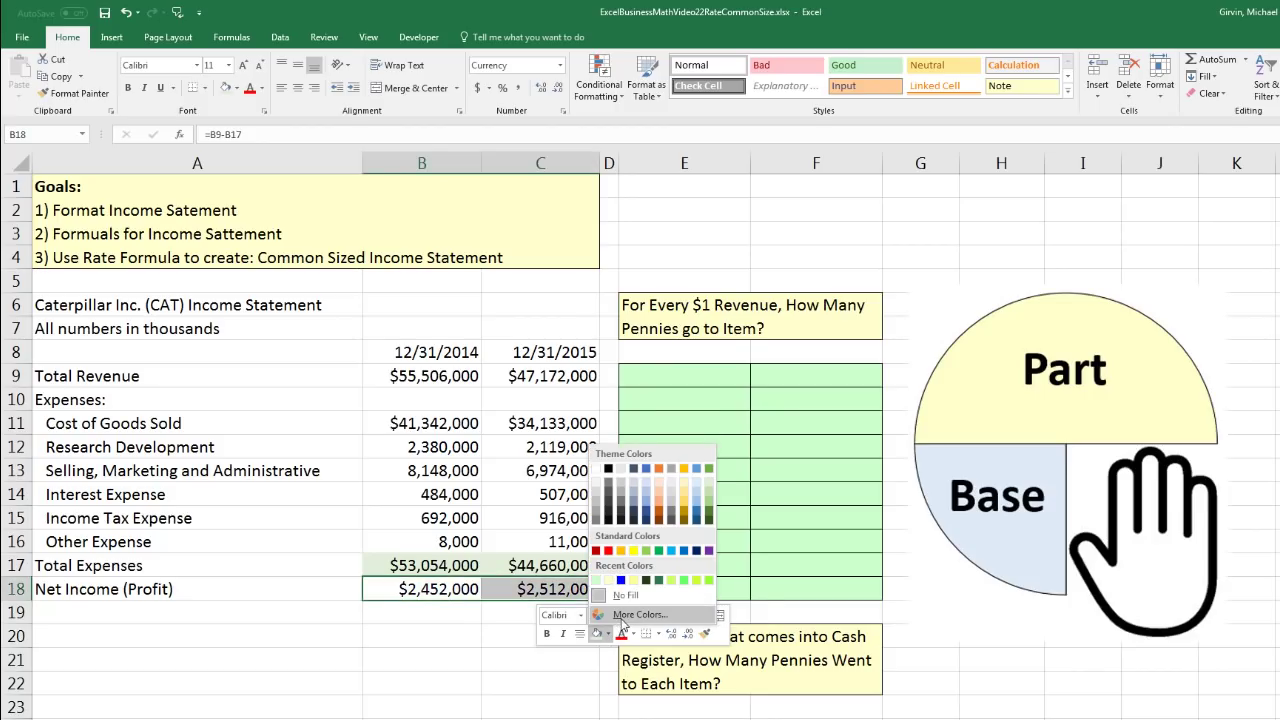
left_click(597, 580)
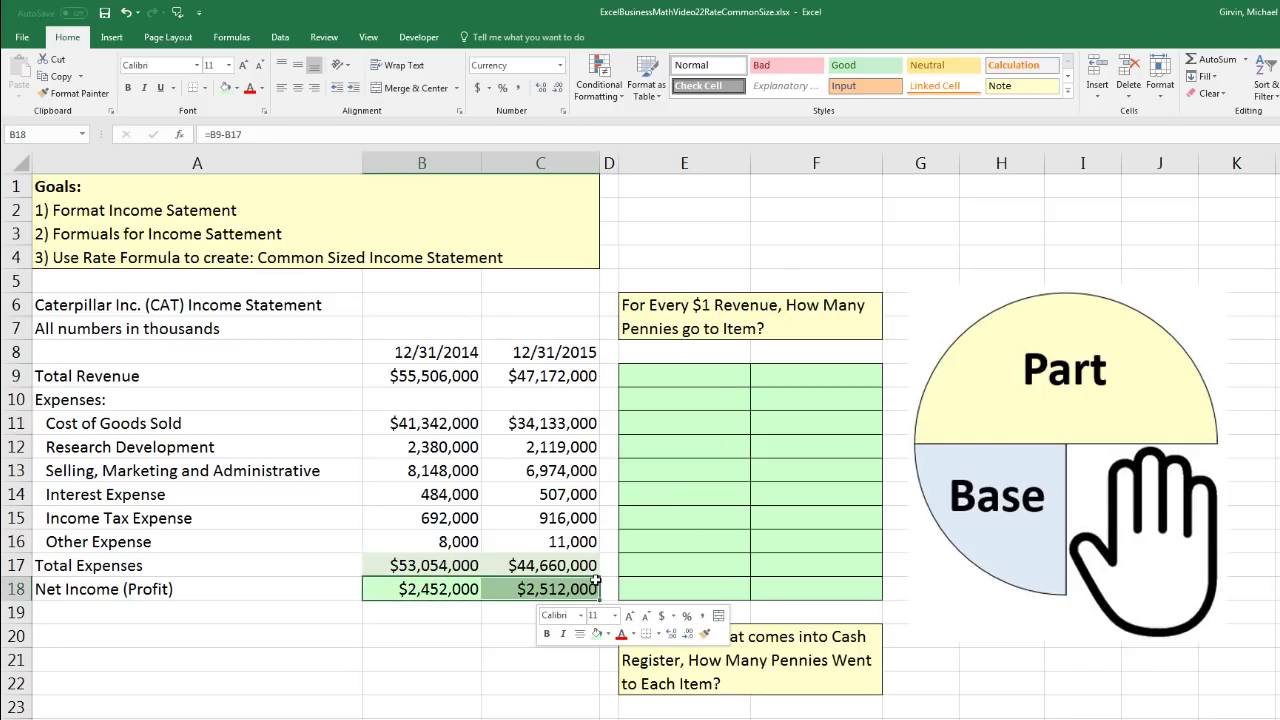
left_click(525, 610)
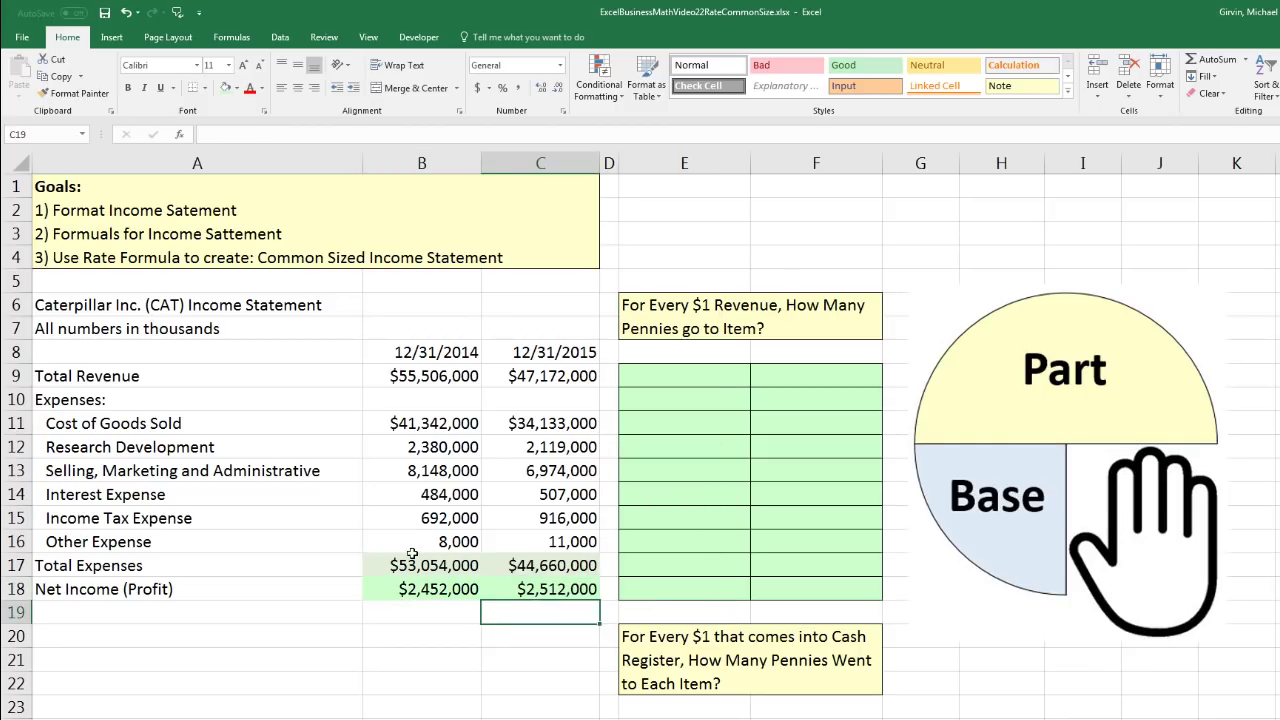
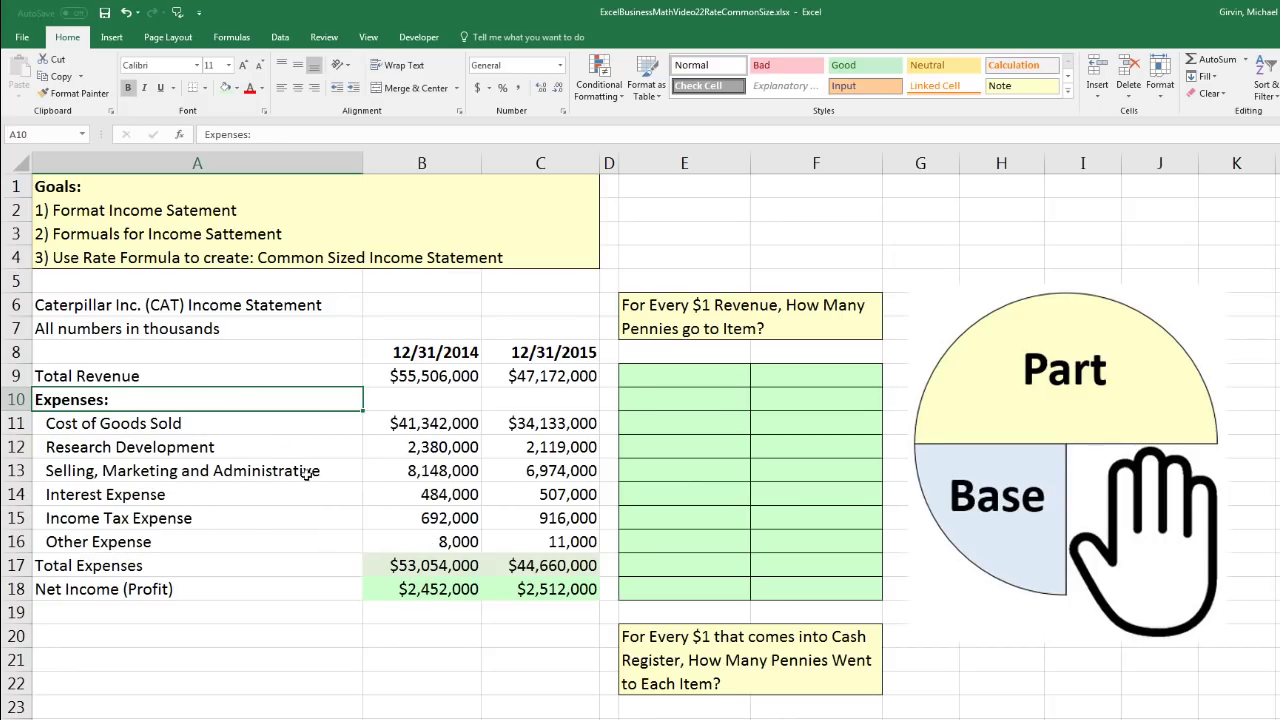
left_click(310, 492)
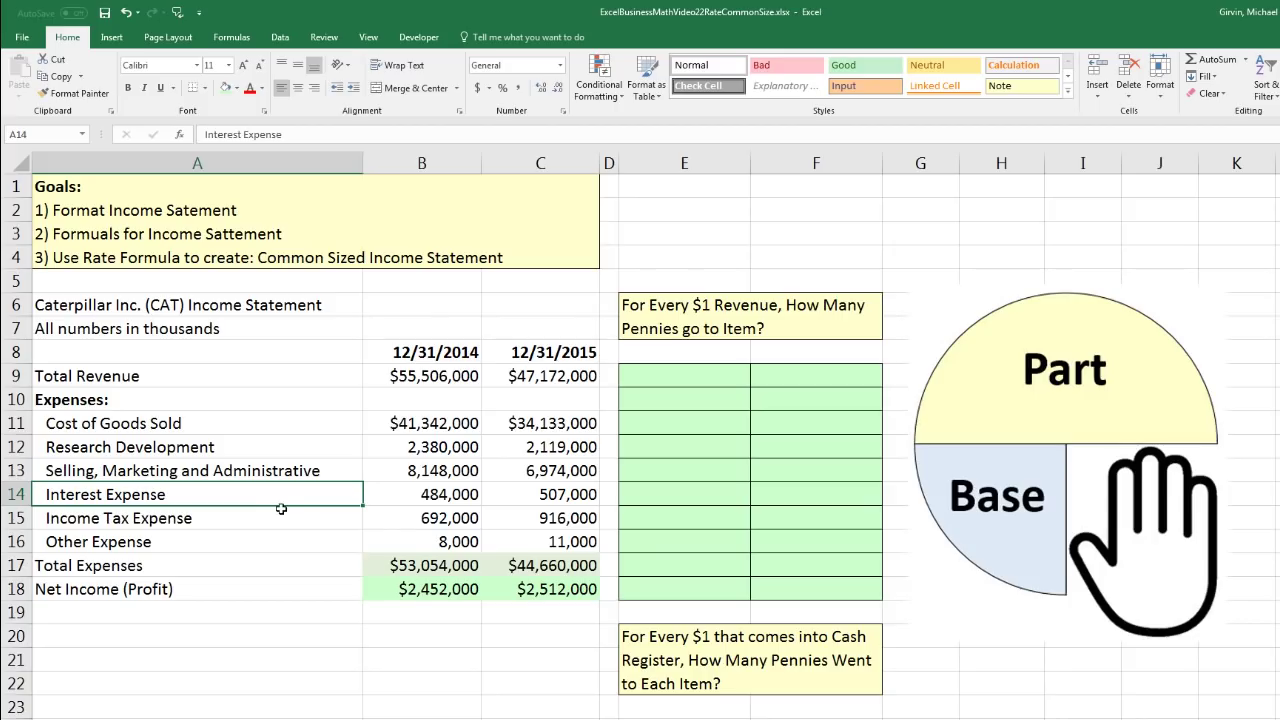
- Add a medium solid top border to the Total Expenses row, A17:C17
left_click(397, 566)
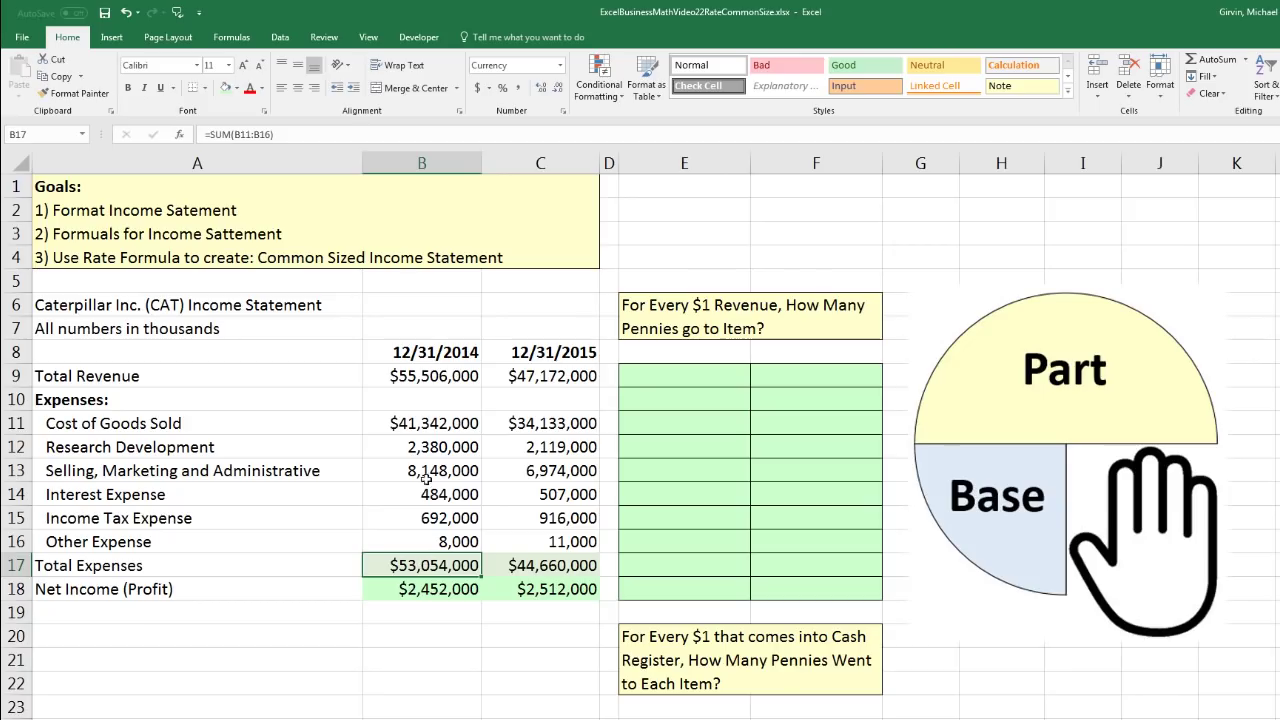
left_click(428, 589)
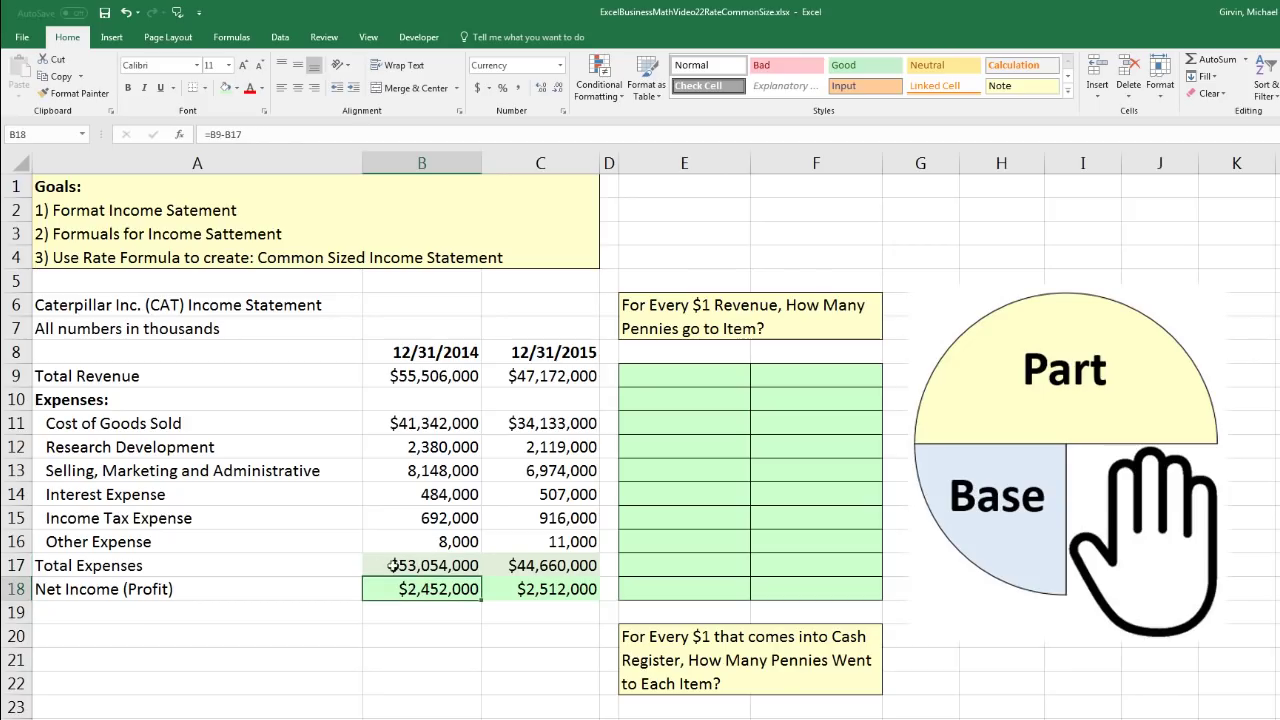
left_click(188, 565)
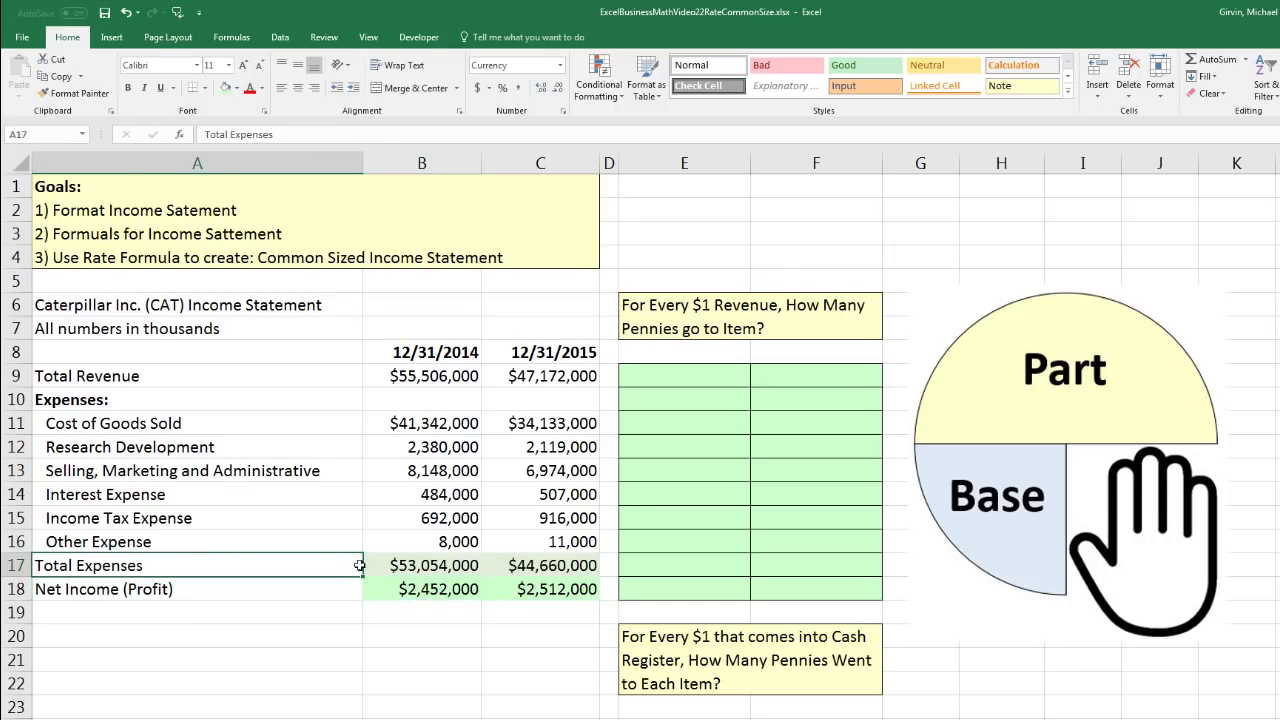
left_click_drag(345, 565, 545, 567)
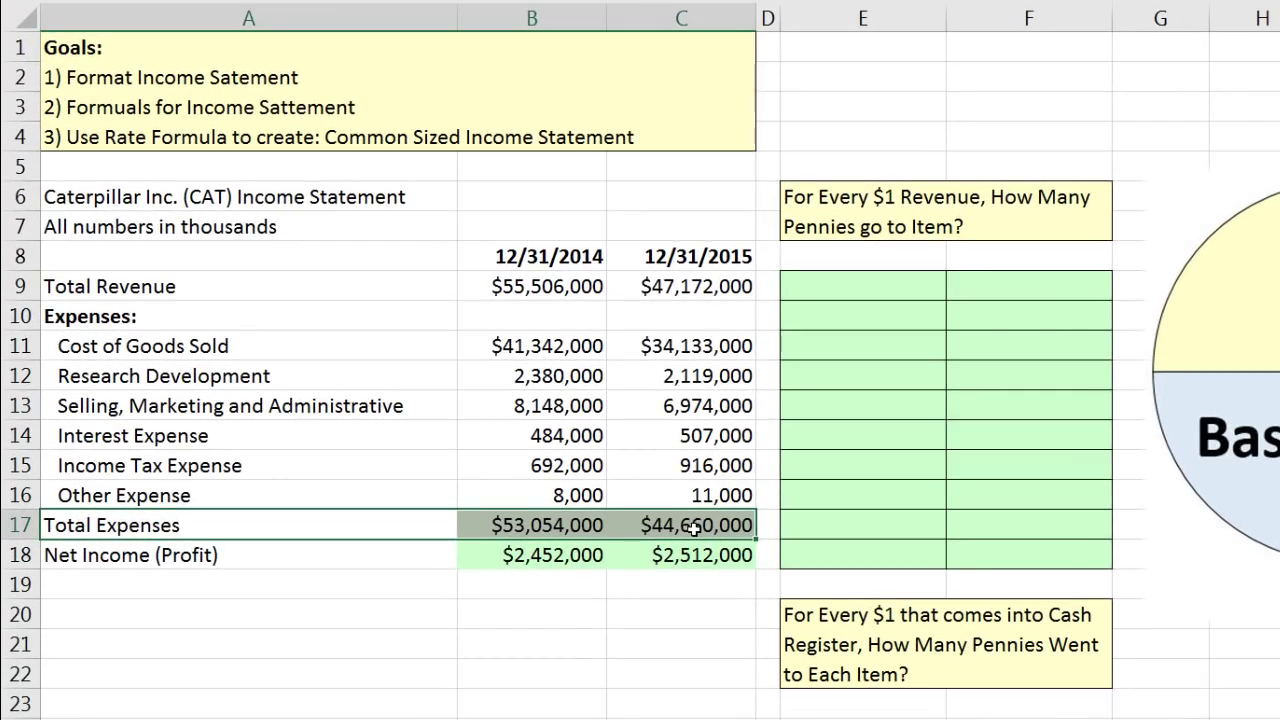
key("ctrl+1")
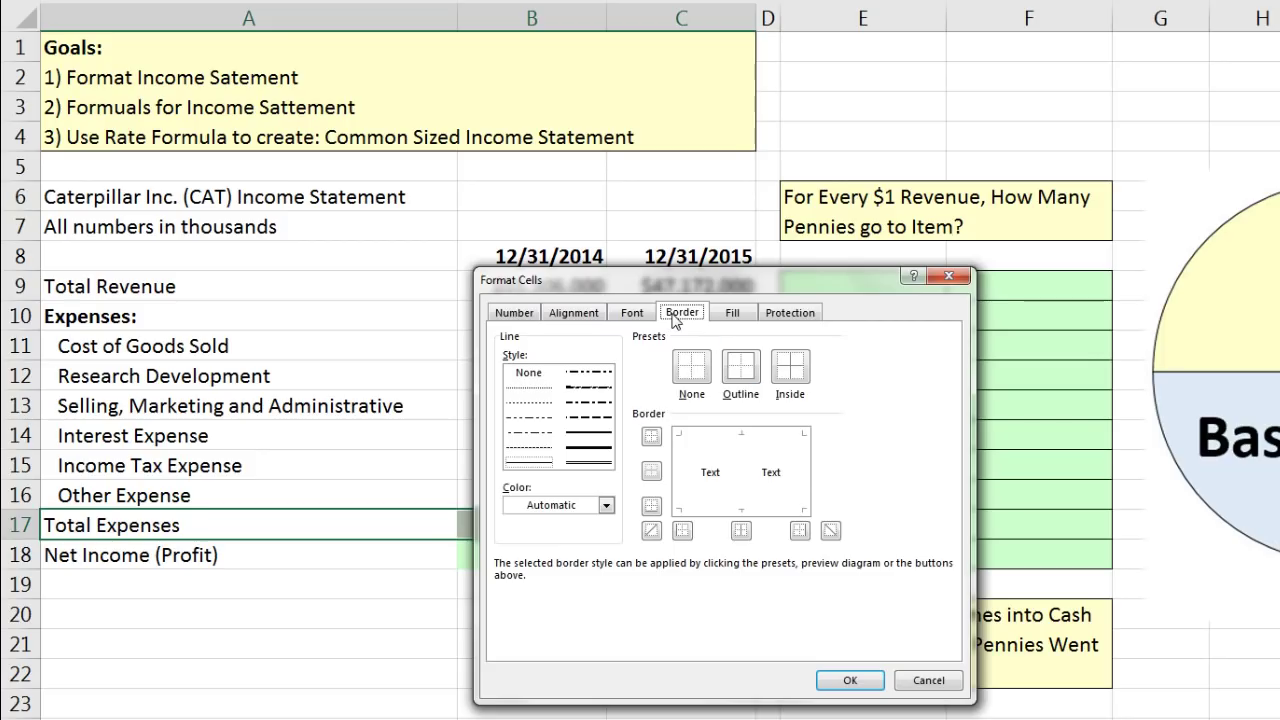
left_click(590, 433)
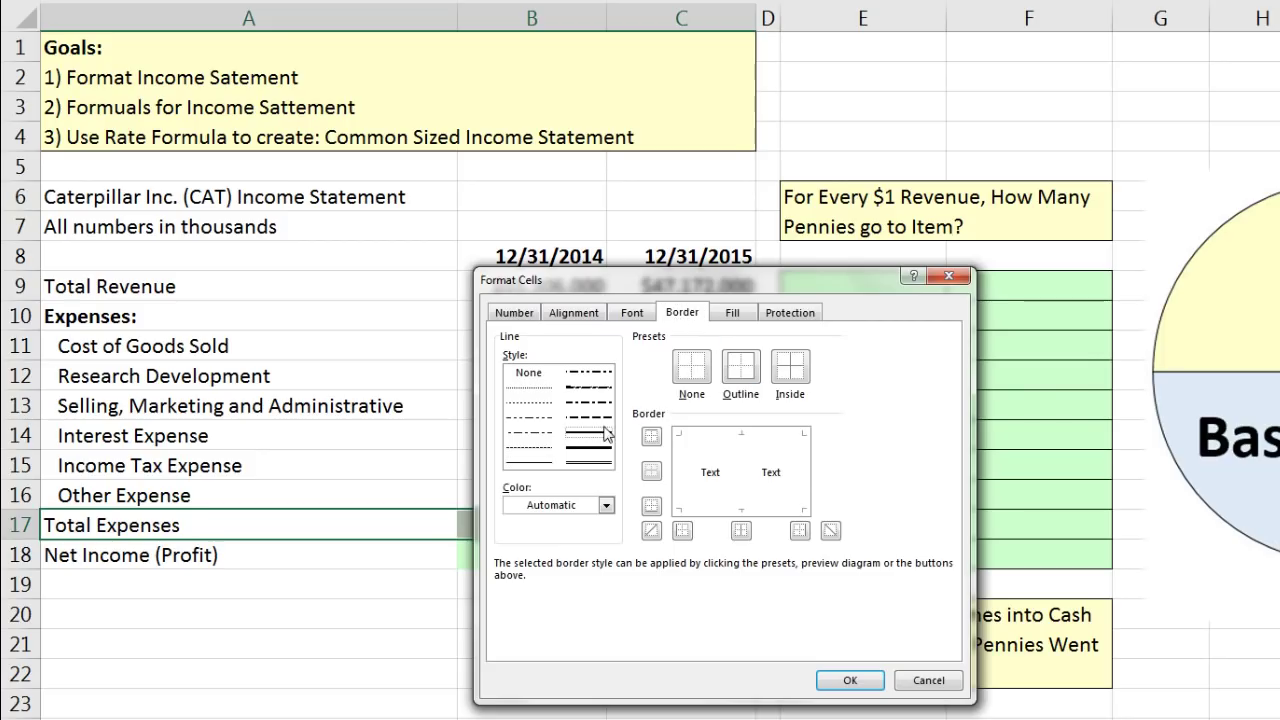
left_click(722, 440)
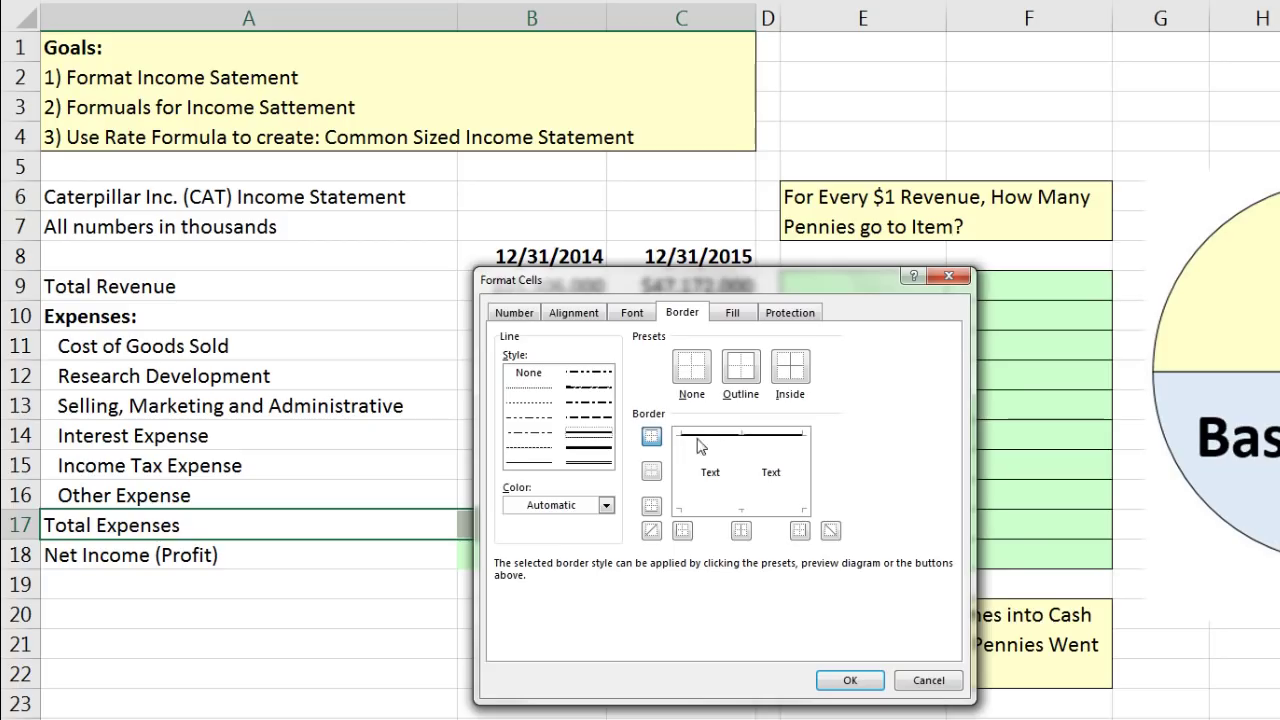
left_click(850, 680)
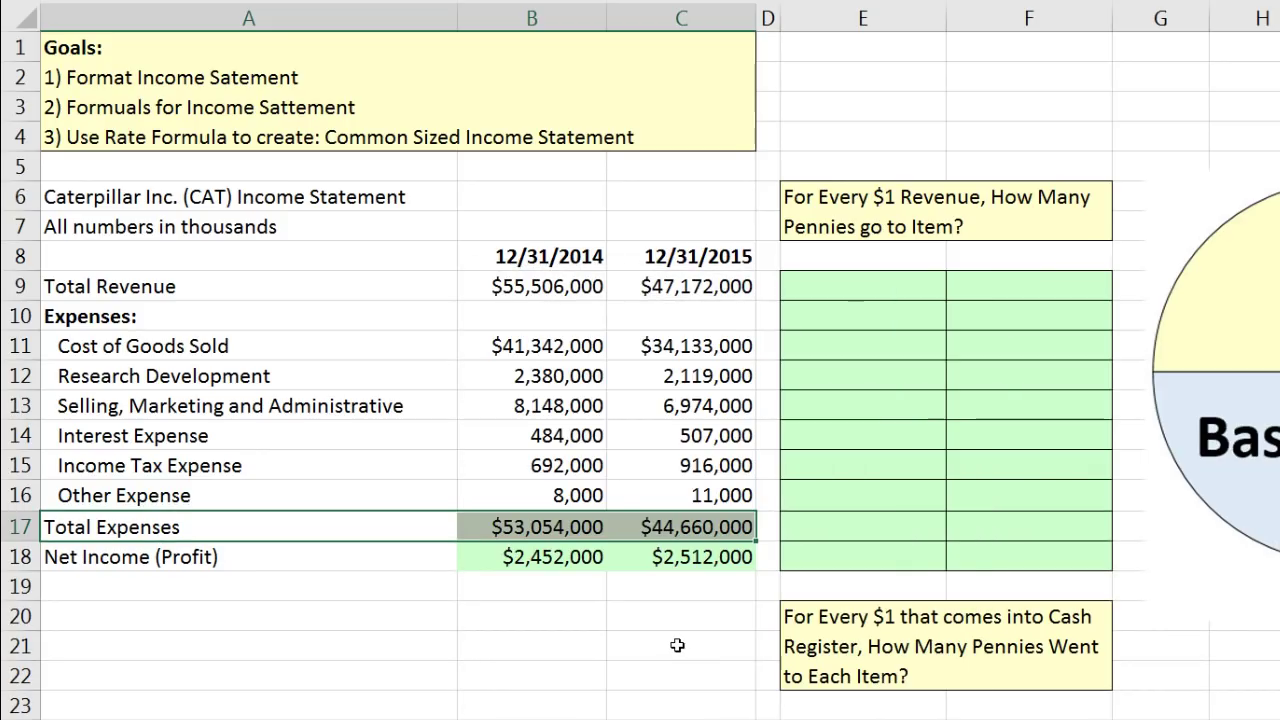
left_click(677, 645)
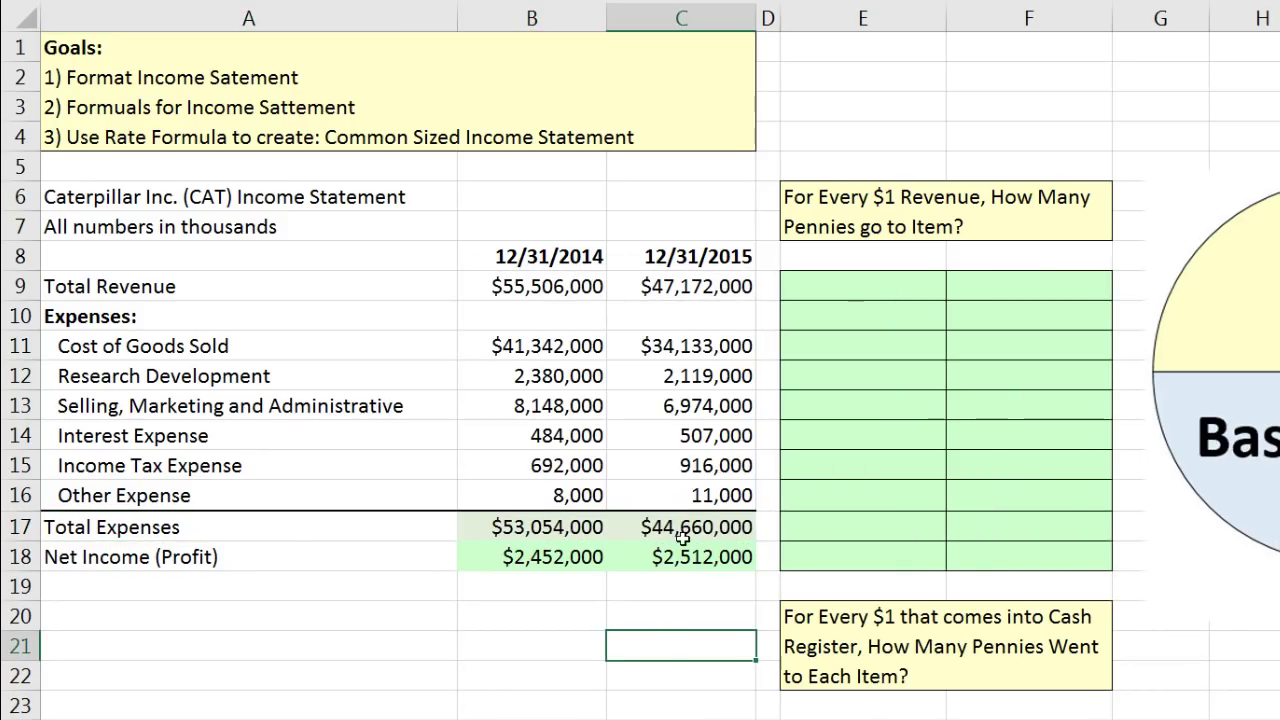
- Give the Net Income row, A18:C18, a medium solid top border and a double-line bottom border
left_click(112, 561)
left_click_drag(318, 556, 614, 572)
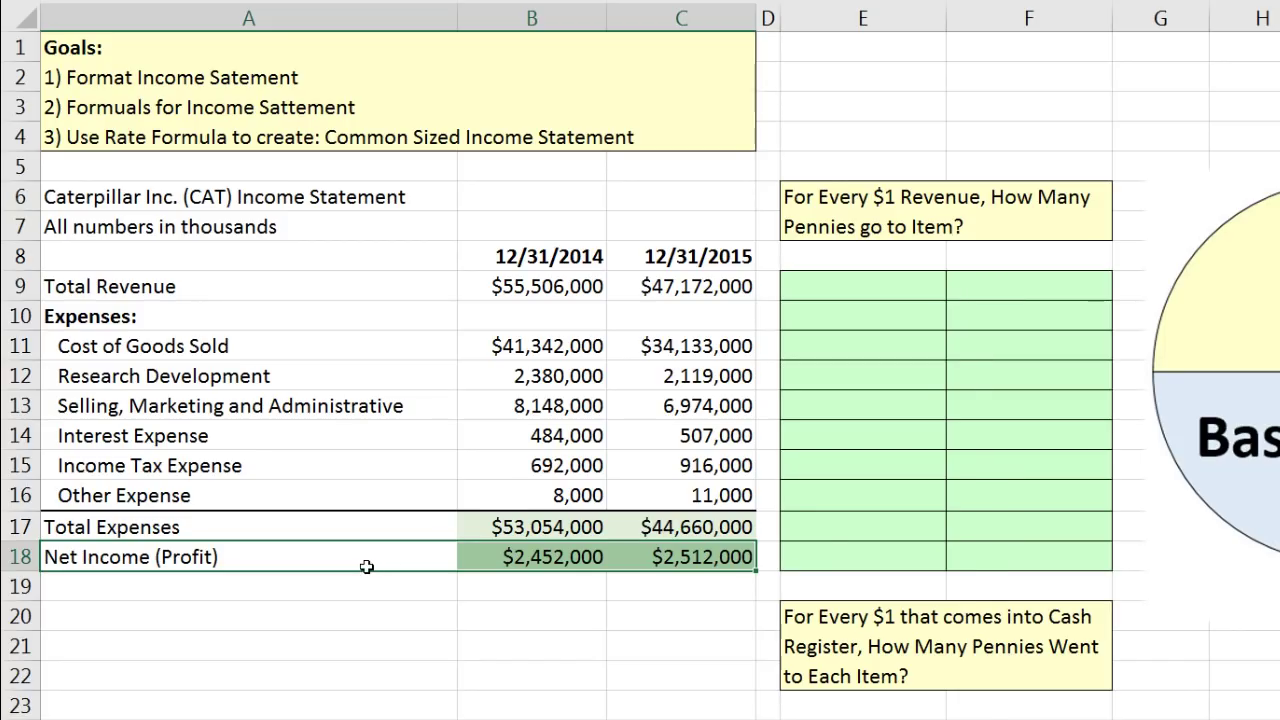
key("ctrl+1")
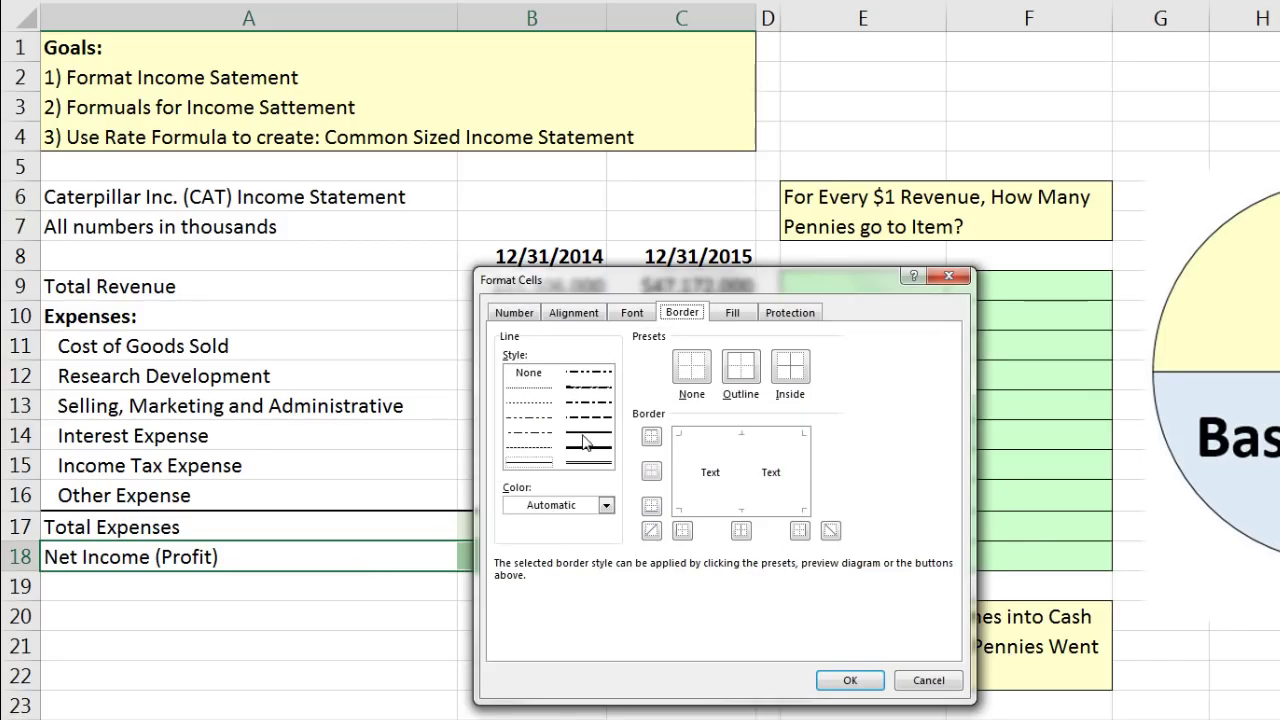
left_click(590, 447)
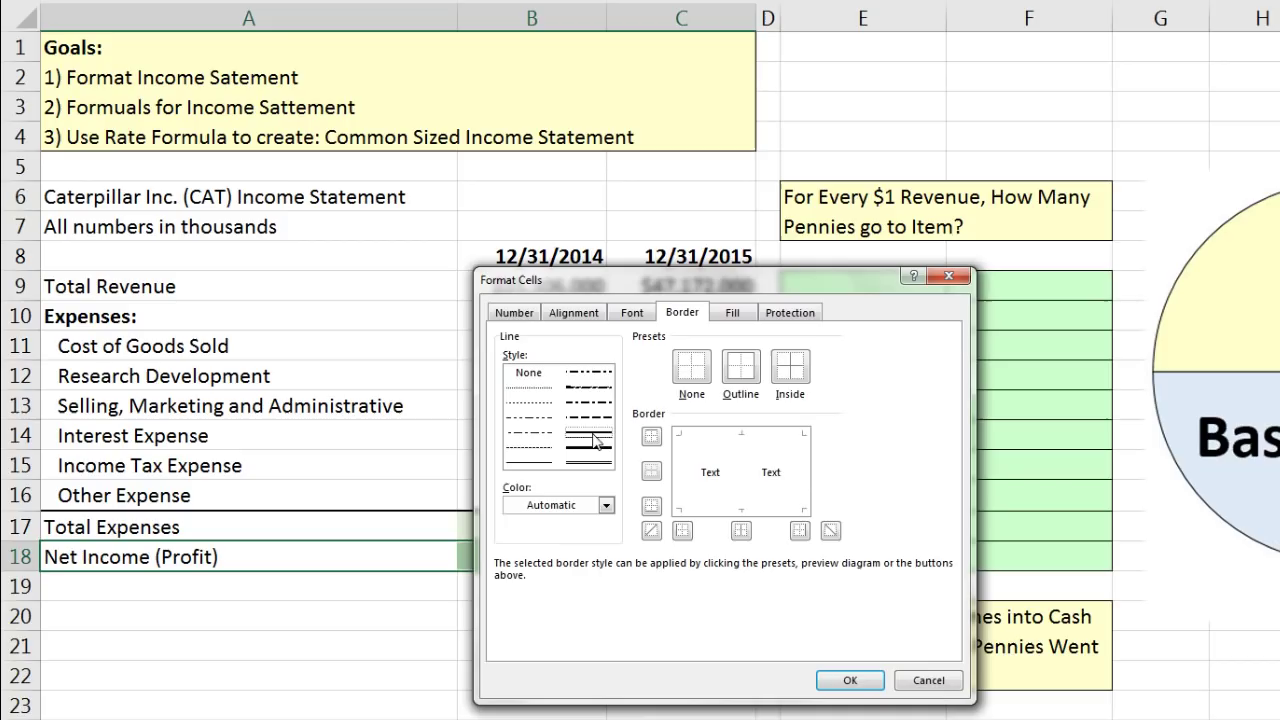
left_click(721, 438)
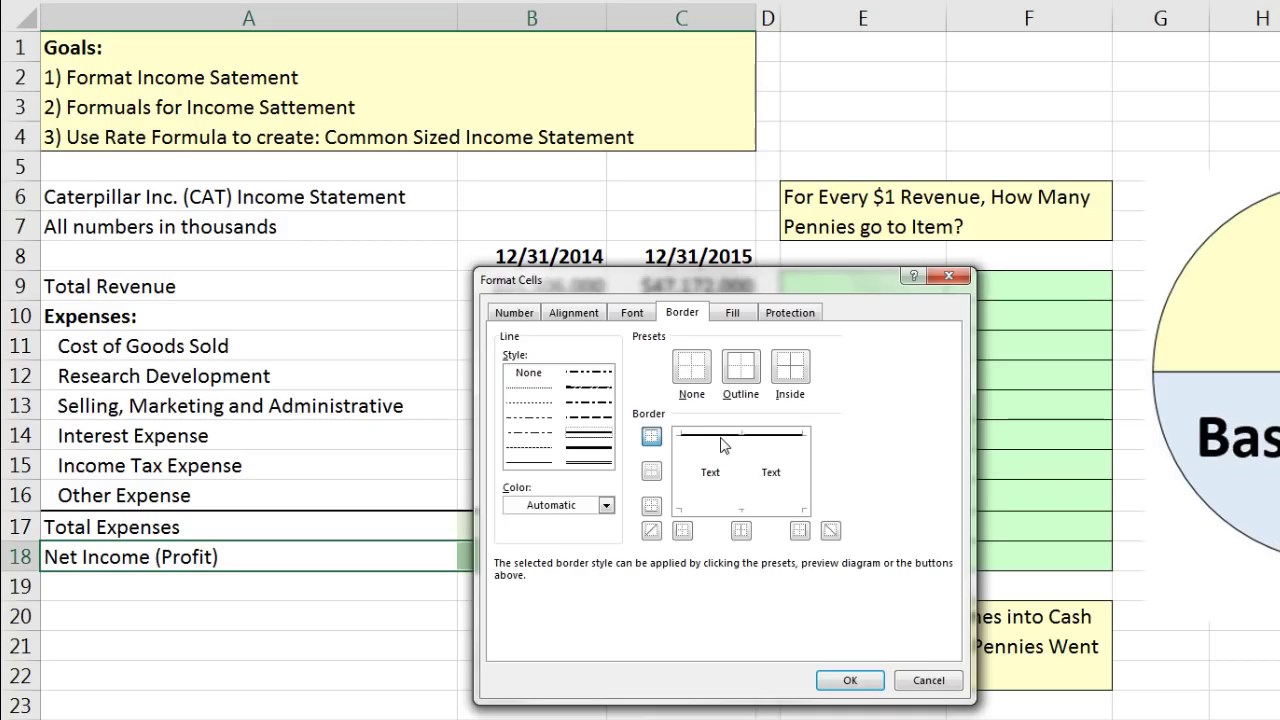
left_click(596, 463)
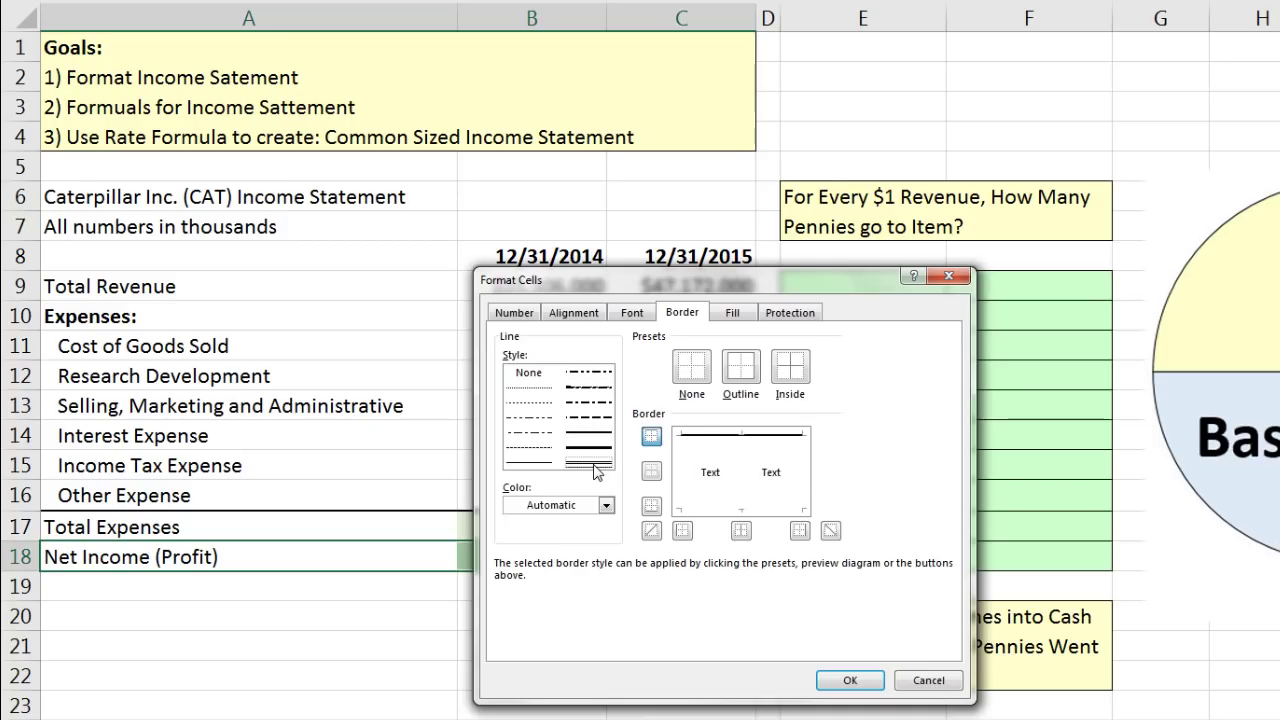
left_click(714, 516)
left_click(850, 681)
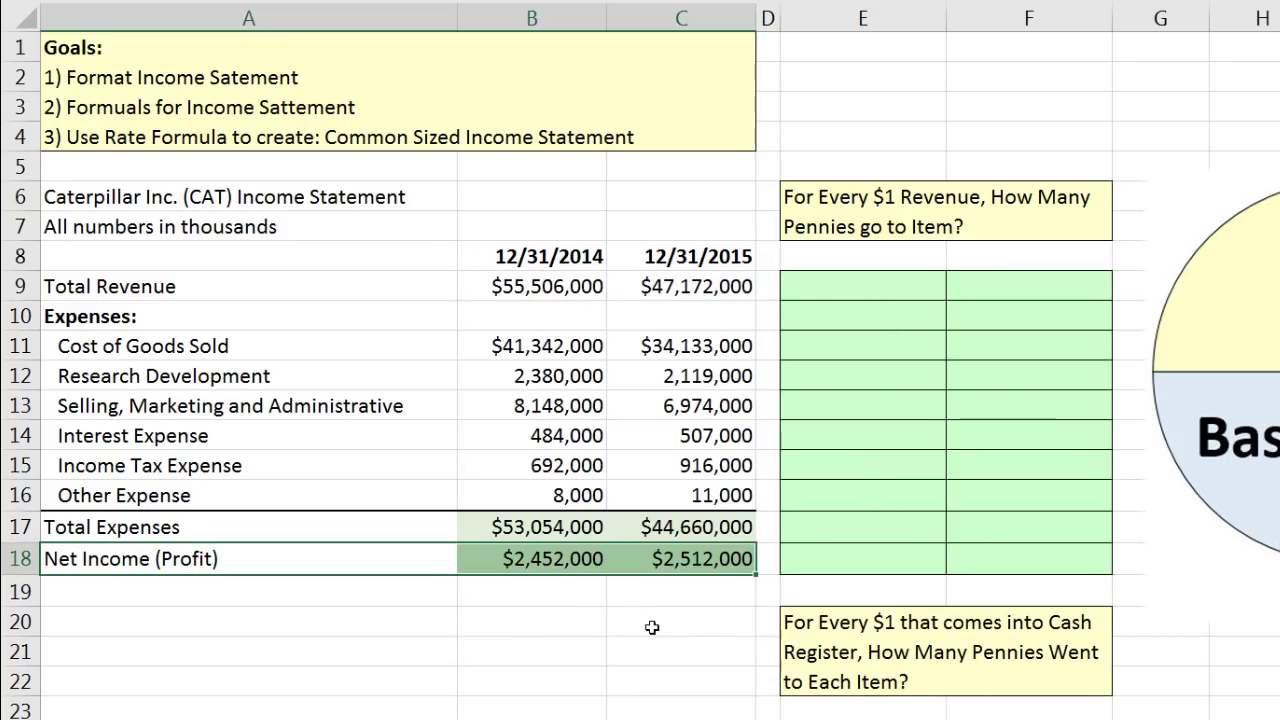
left_click(586, 621)
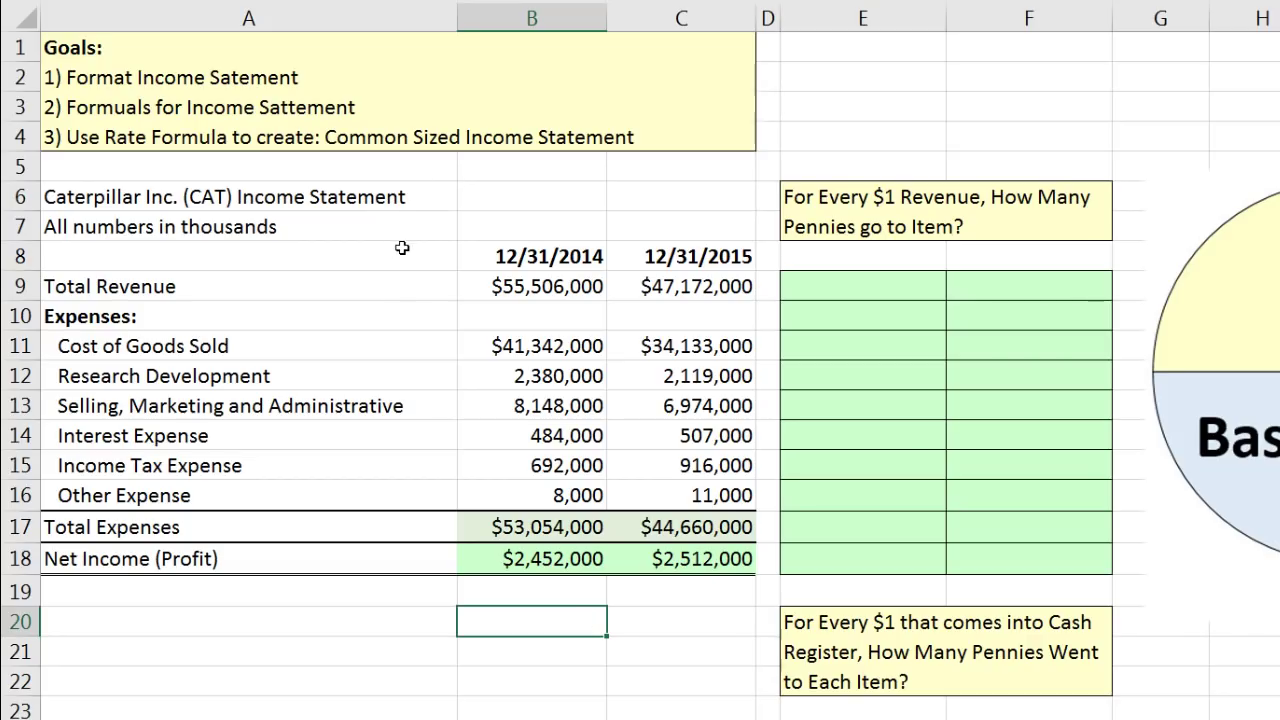
- Set the income statement title in A6 to font size 16 and make A6:A7 bold
left_click(352, 200)
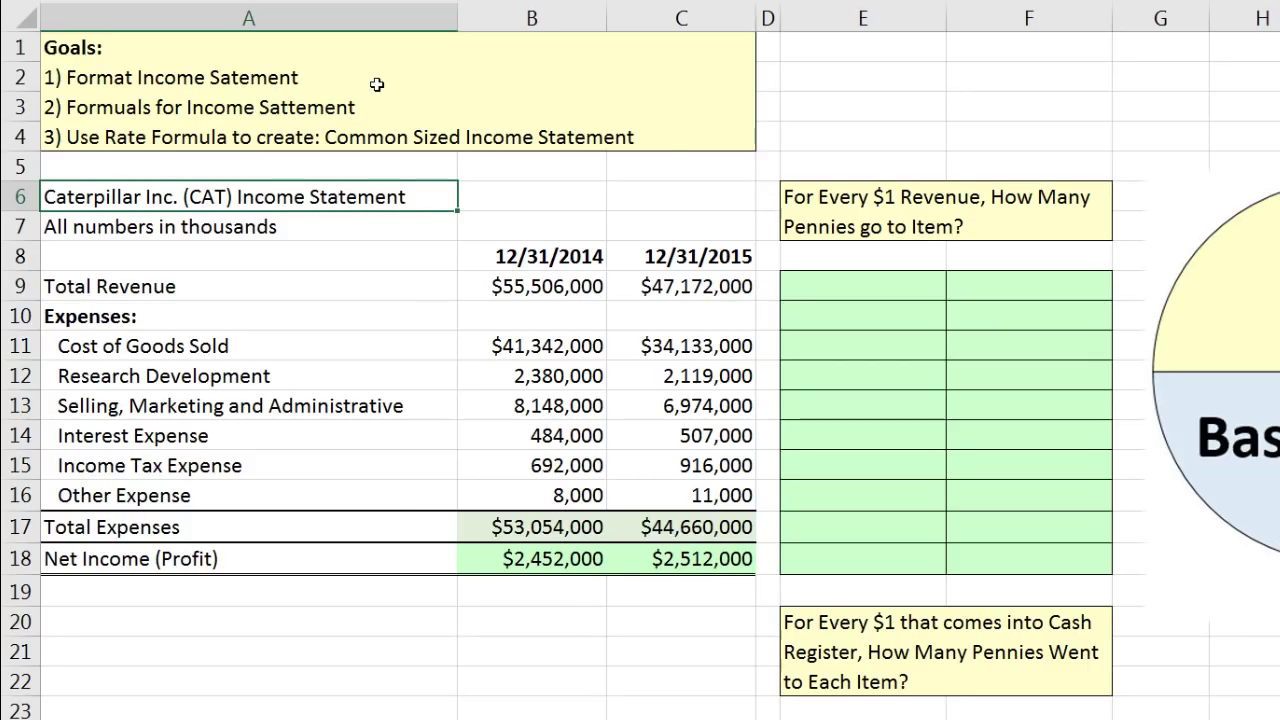
right_click(429, 205)
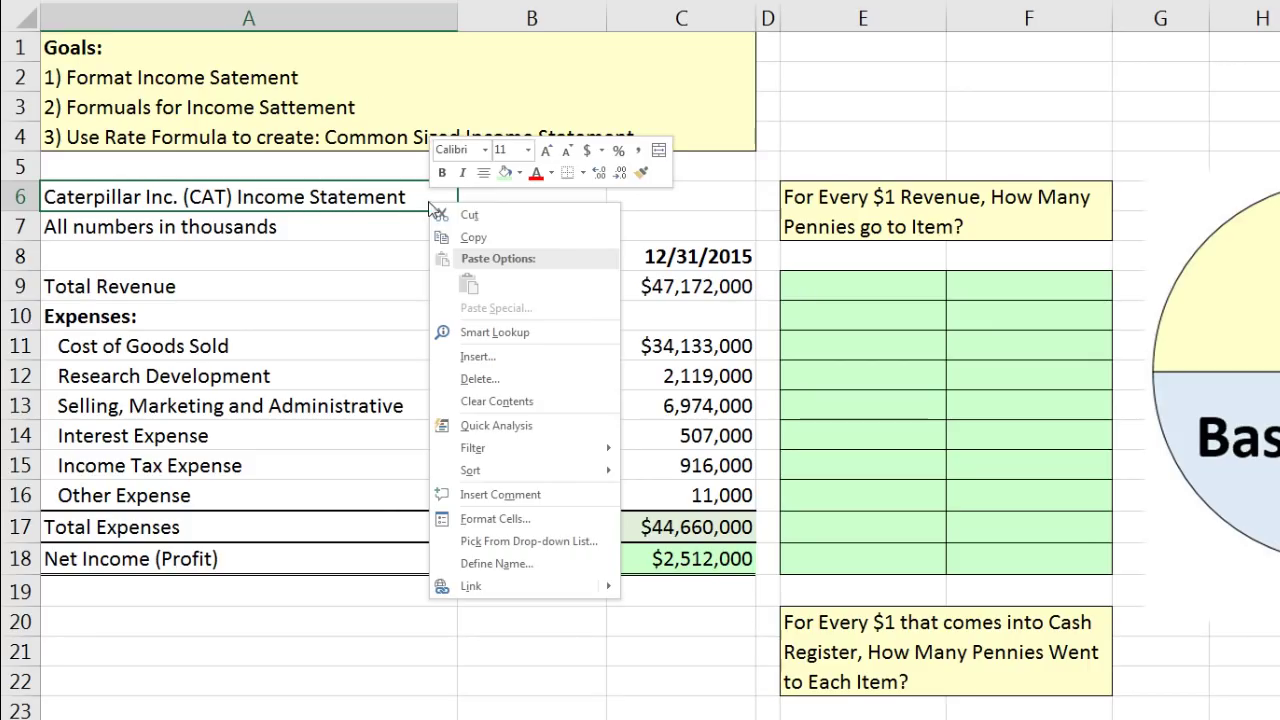
left_click(527, 150)
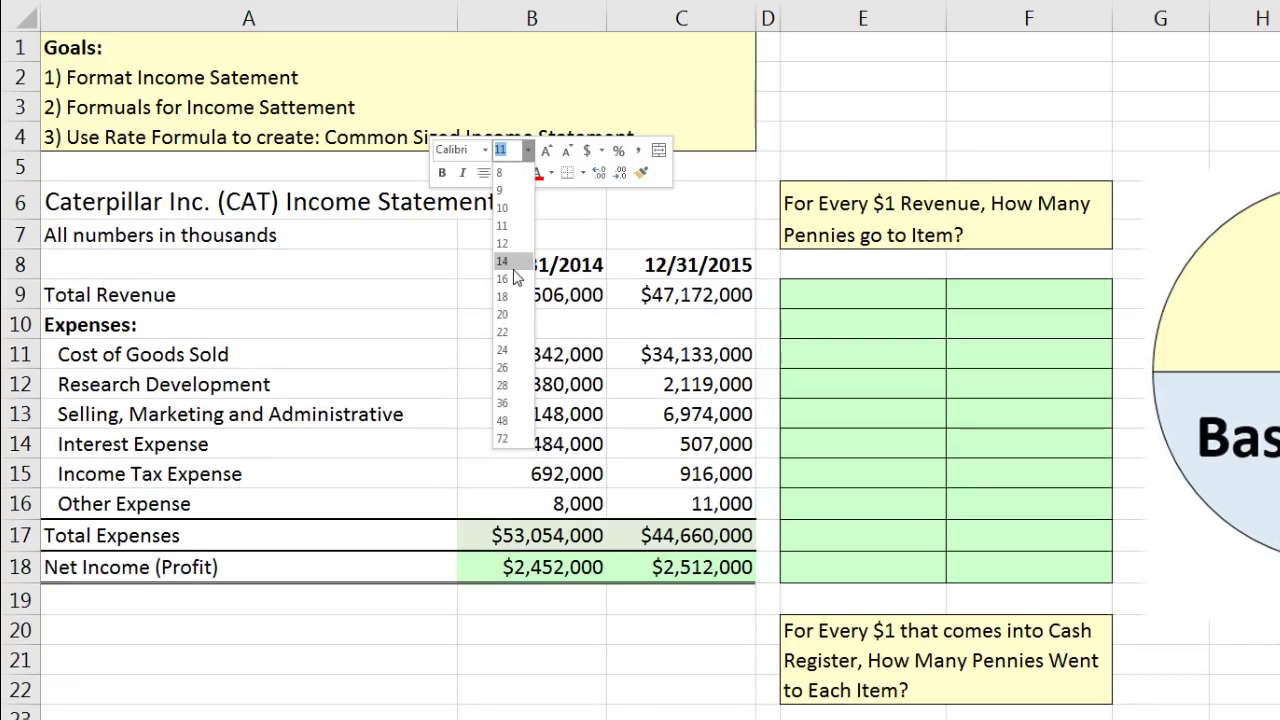
left_click(512, 279)
left_click_drag(329, 209, 327, 235)
key("ctrl+b")
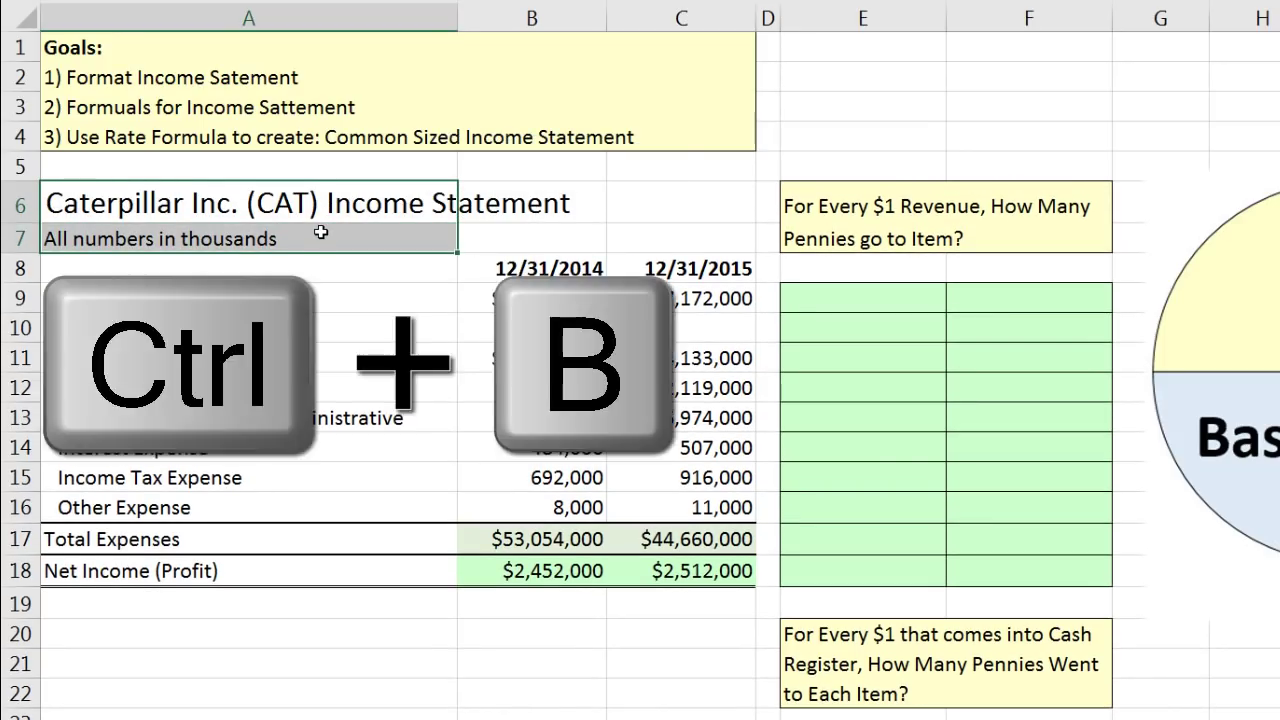
- Format the heading rows A6:C7 with Center Across Selection alignment and the lightest blue theme fill
left_click_drag(167, 202, 668, 235)
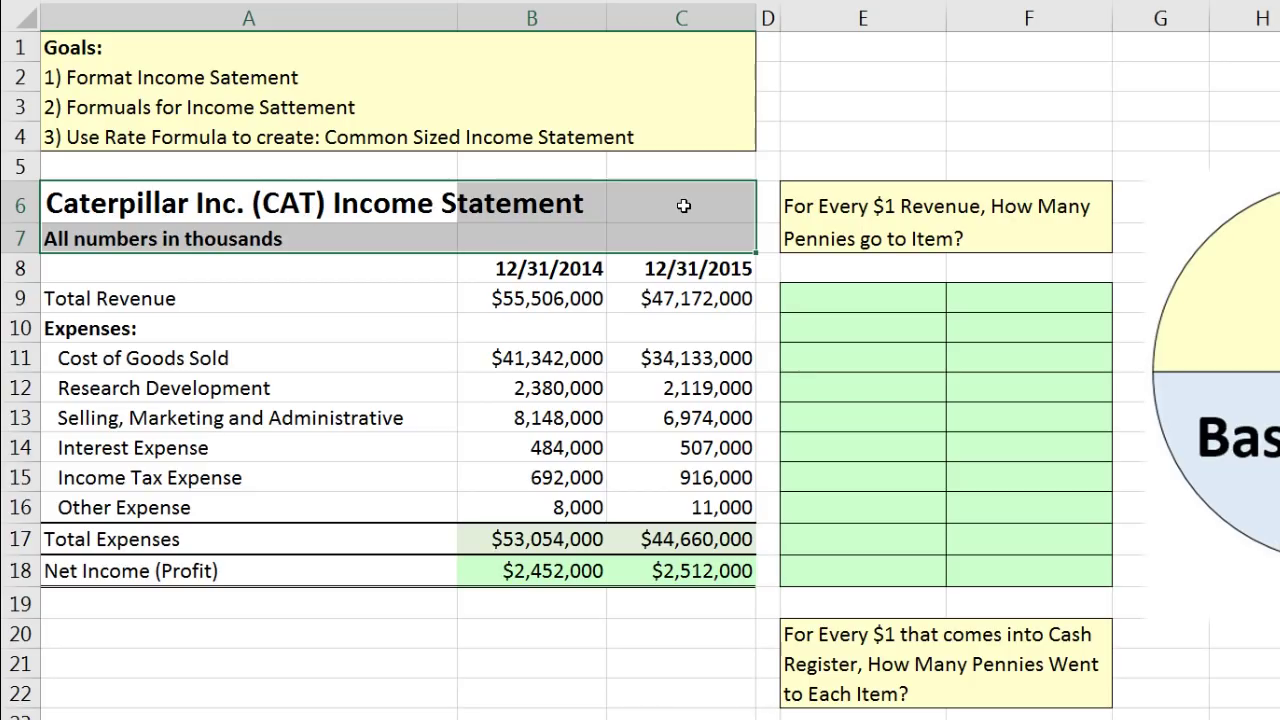
key("ctrl+1")
left_click(586, 313)
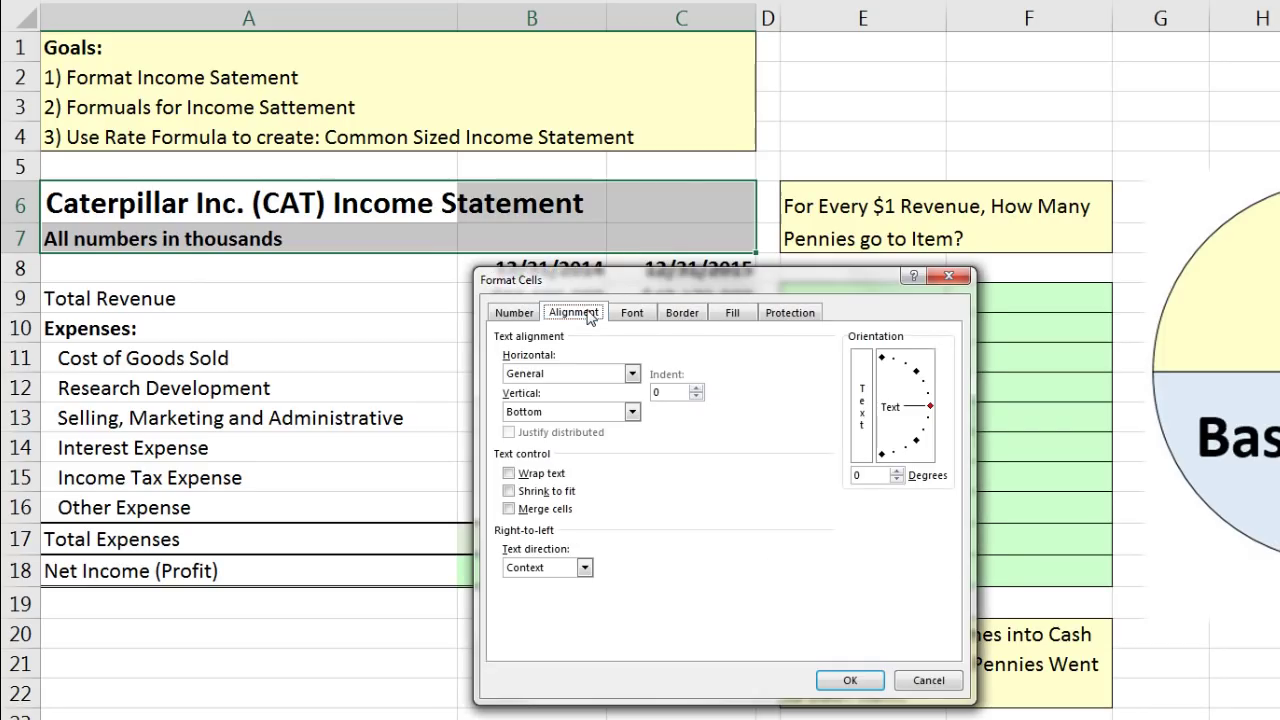
left_click(560, 376)
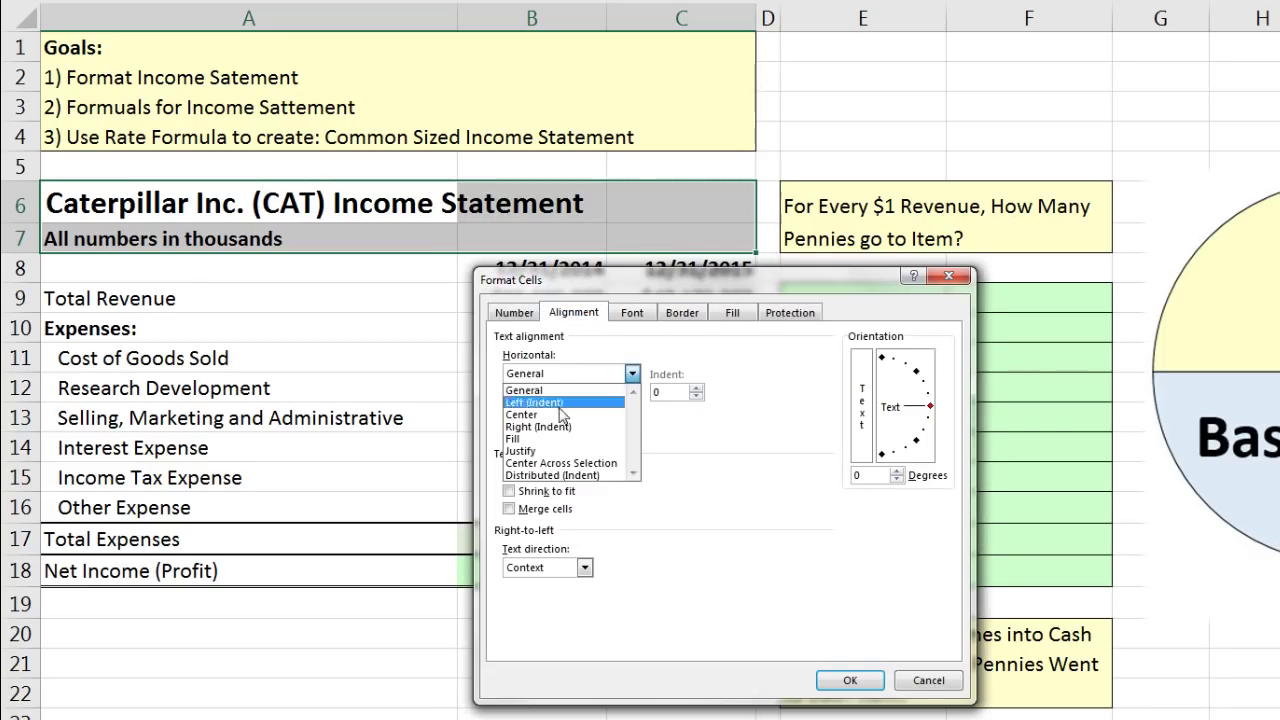
left_click(566, 463)
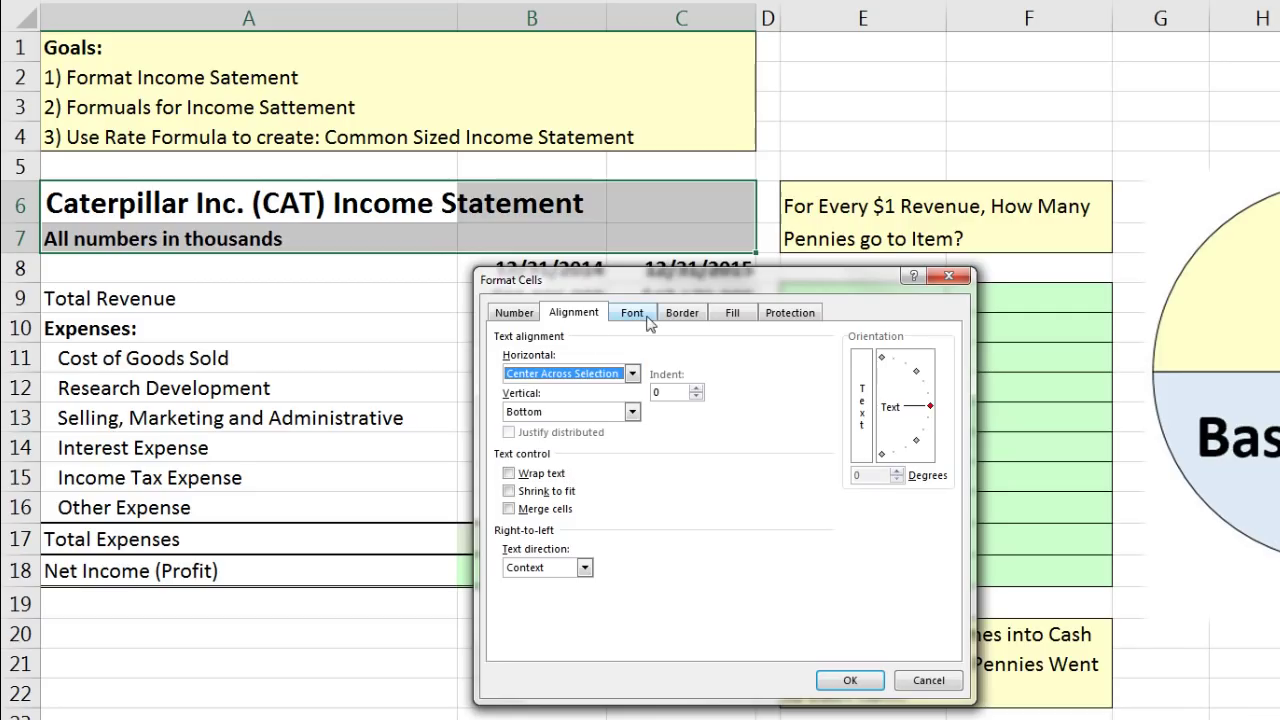
left_click(735, 314)
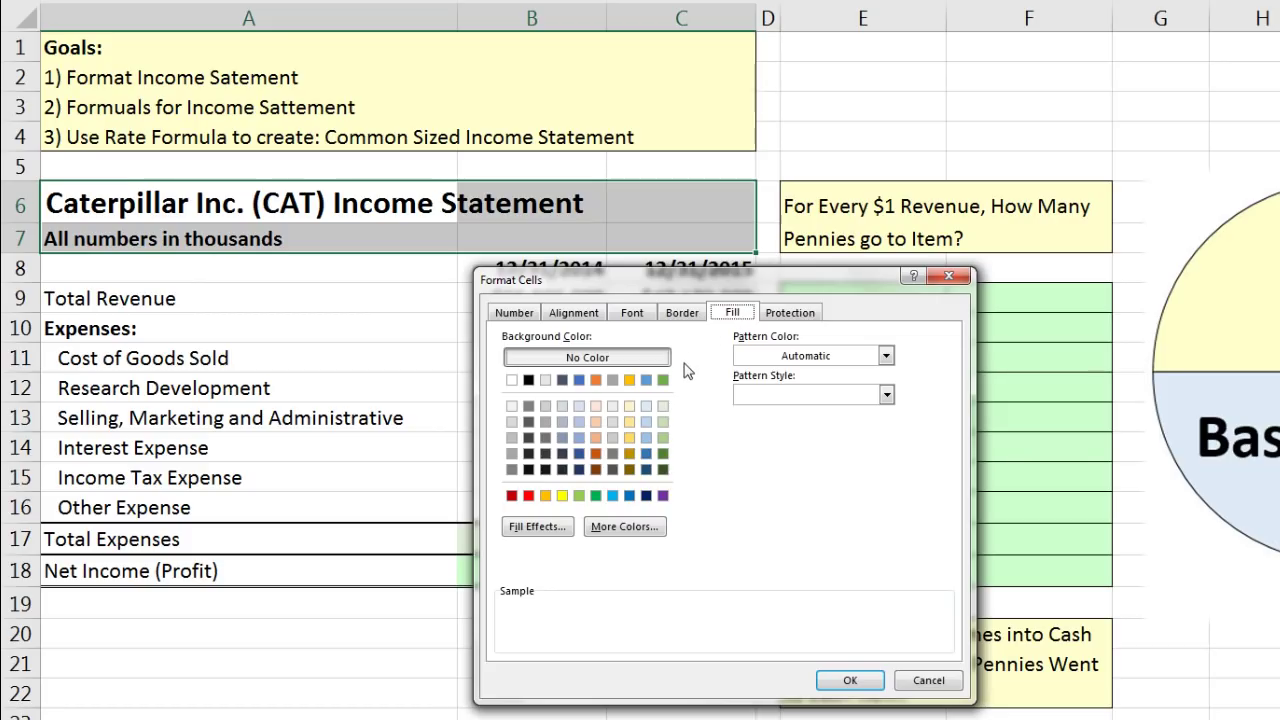
left_click(647, 408)
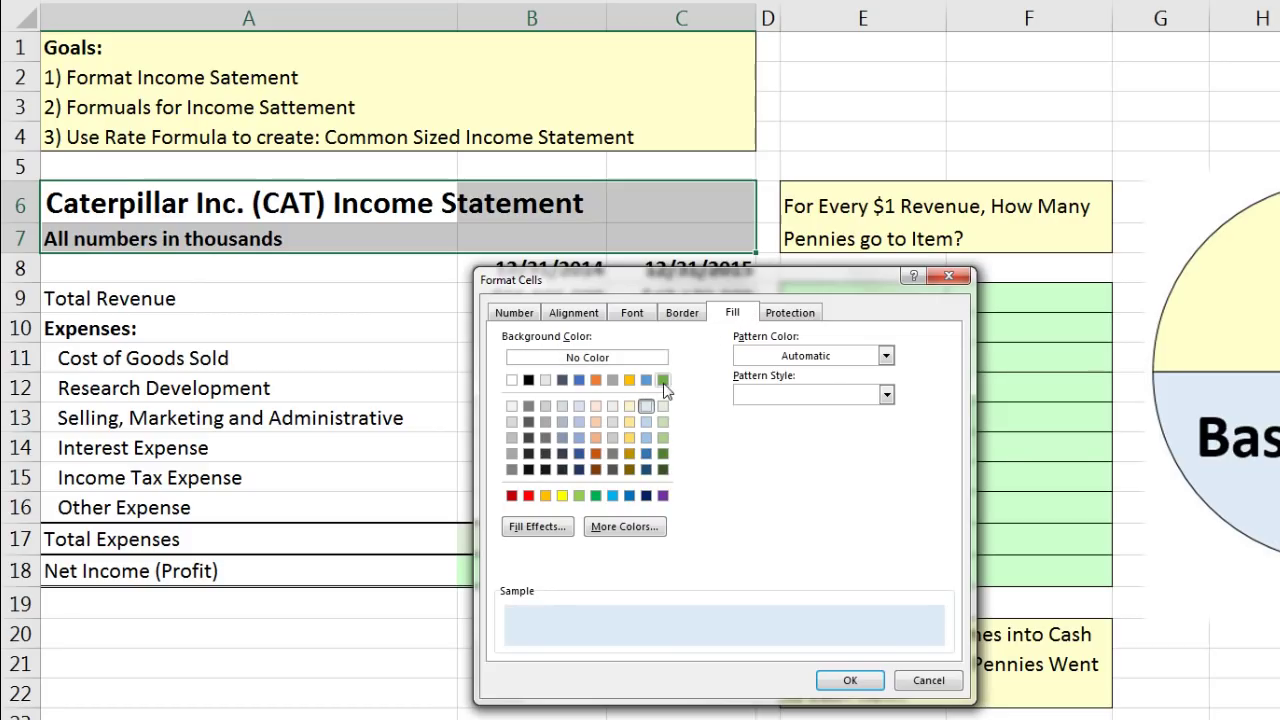
left_click(850, 680)
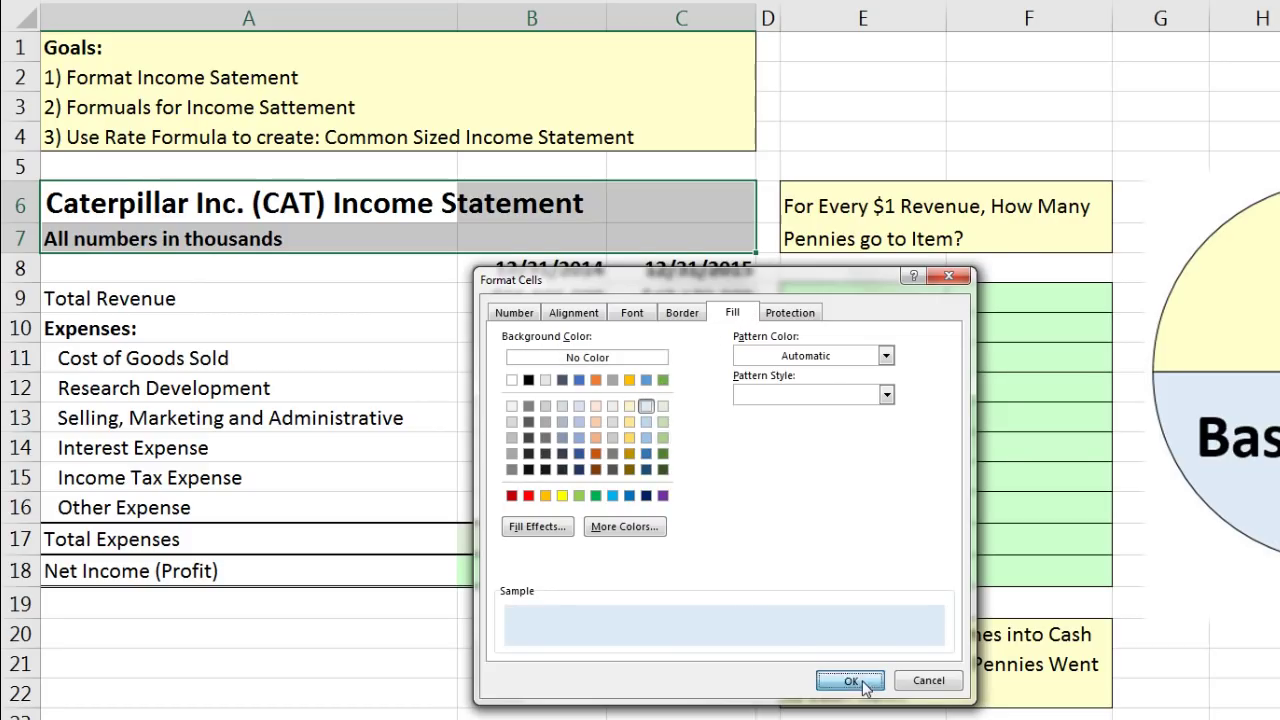
left_click(588, 645)
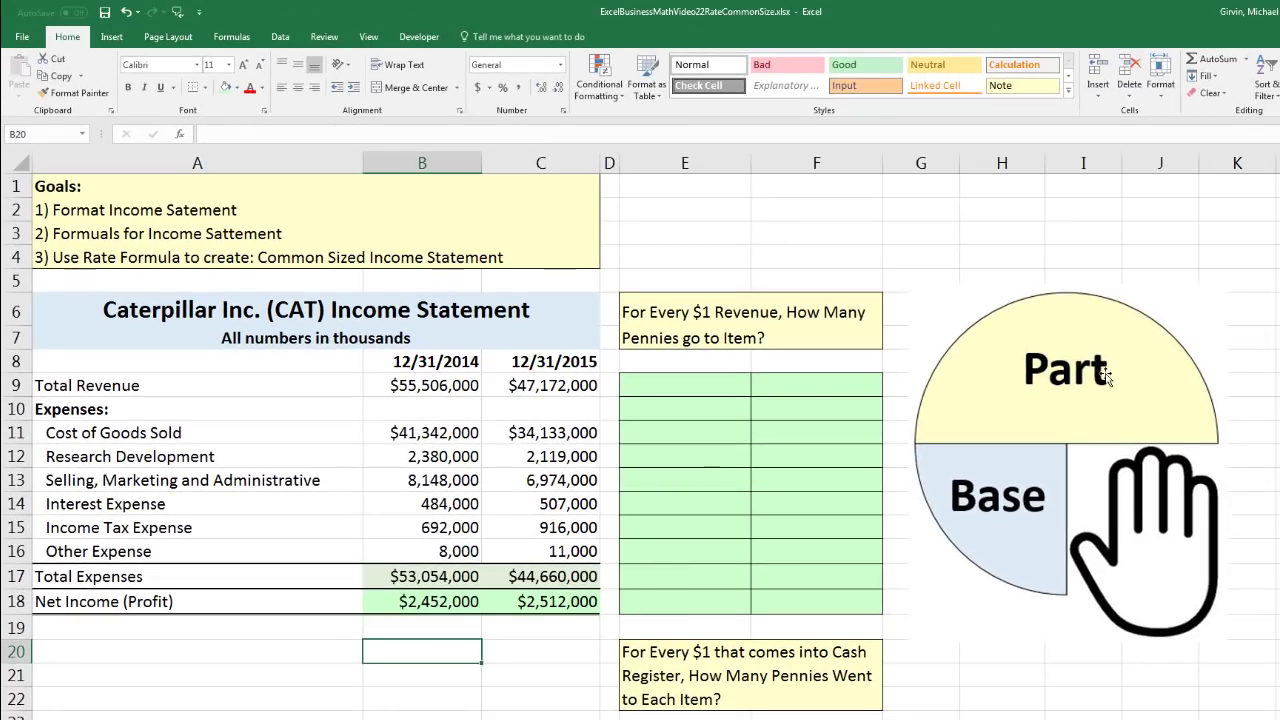
- Examine the 2014 revenue, expense and net income amounts in B9:B18 alongside the empty pennies-per-dollar cells in column E
left_click(685, 382)
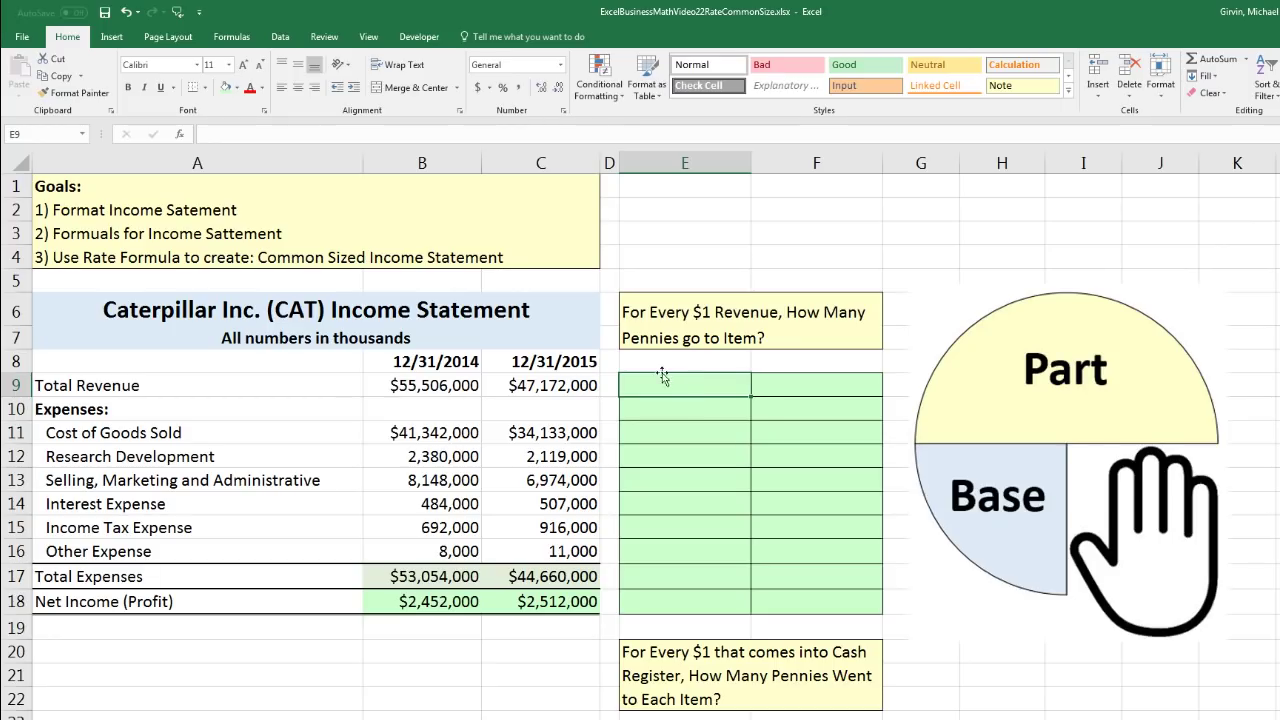
left_click(576, 382)
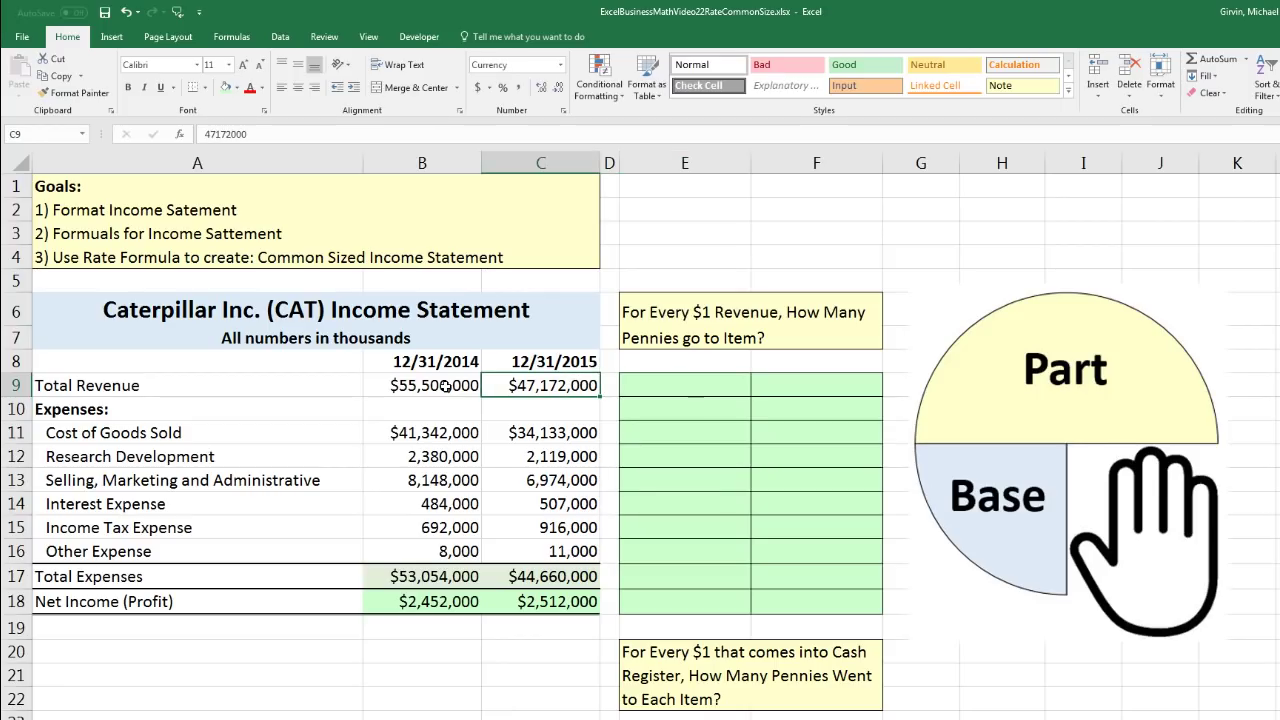
left_click(446, 386)
left_click(432, 440)
left_click(434, 457)
left_click(435, 481)
left_click(440, 505)
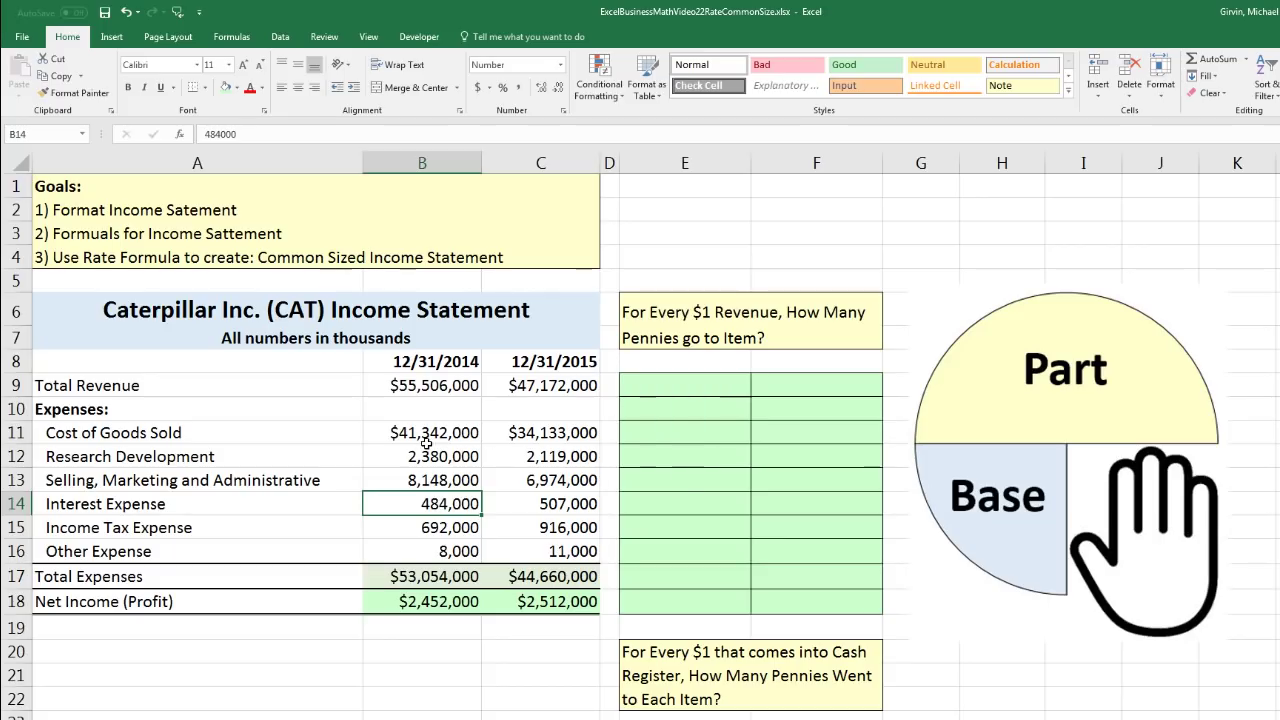
left_click(414, 391)
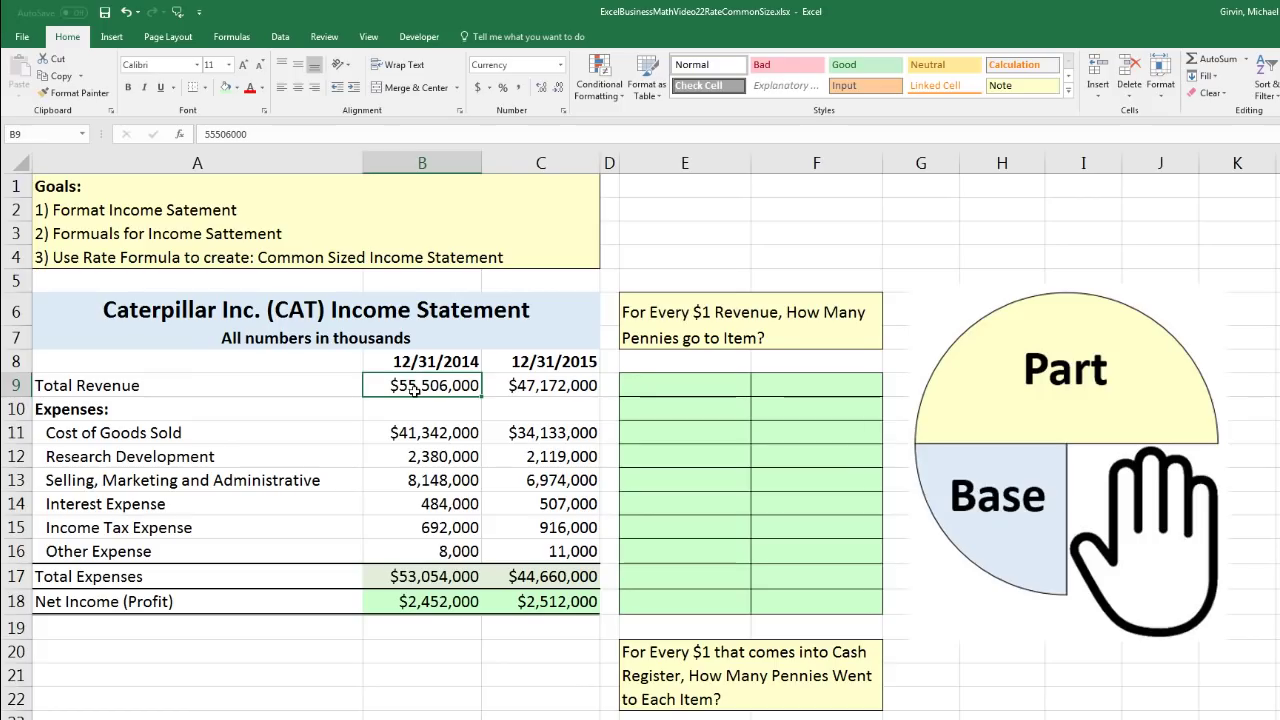
left_click_drag(414, 394, 414, 603)
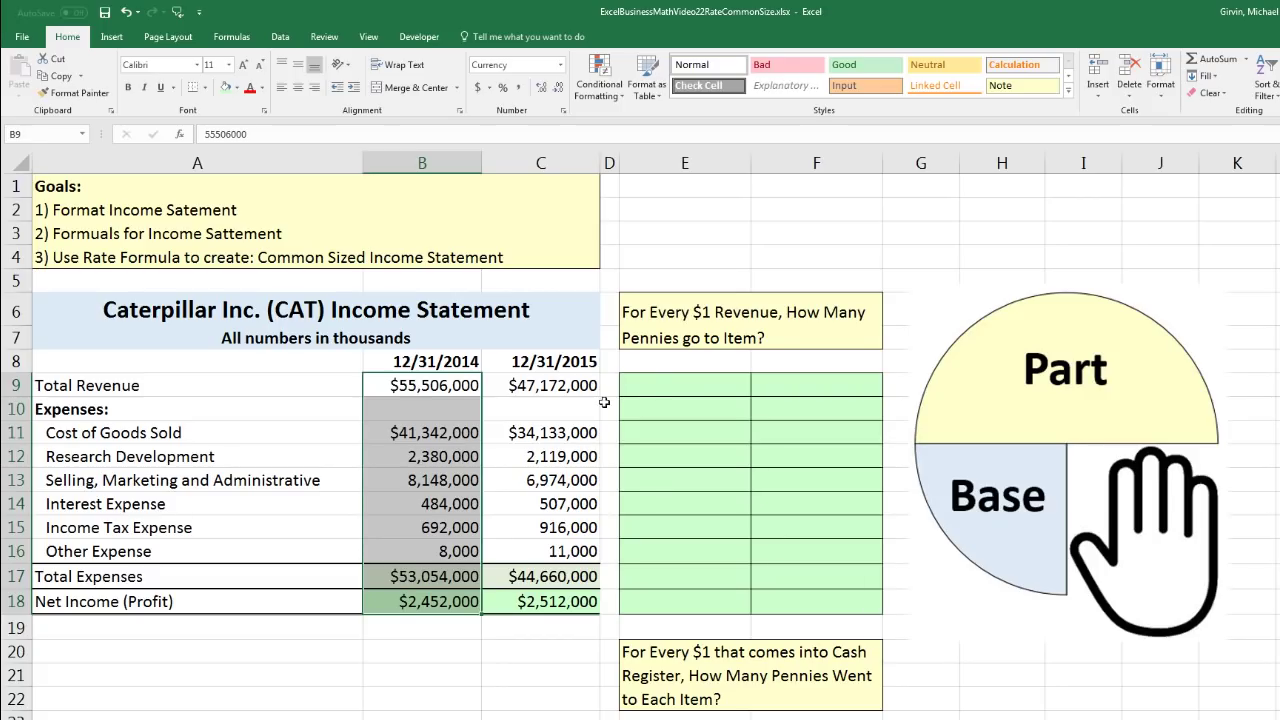
left_click(658, 389)
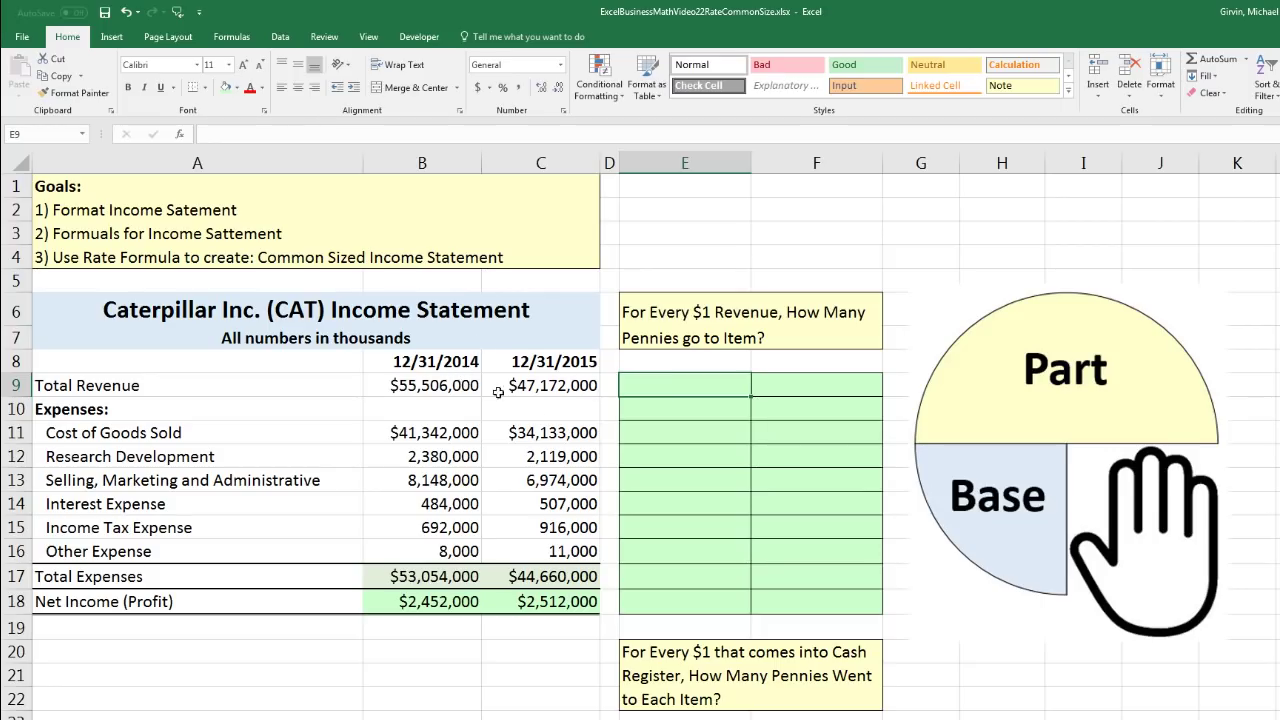
left_click(638, 431)
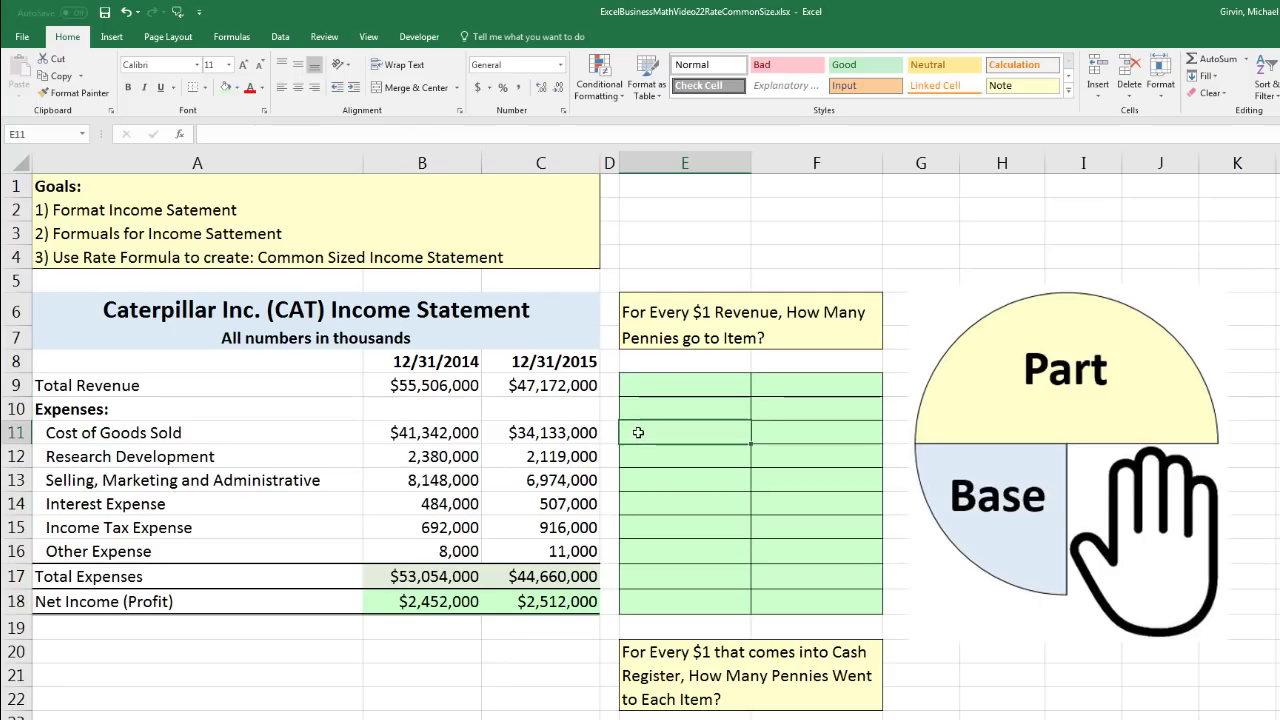
- Examine the 2014 Cost of Goods Sold amount in B11 alongside the empty rate cells E11, E12 and E18
left_click(455, 432)
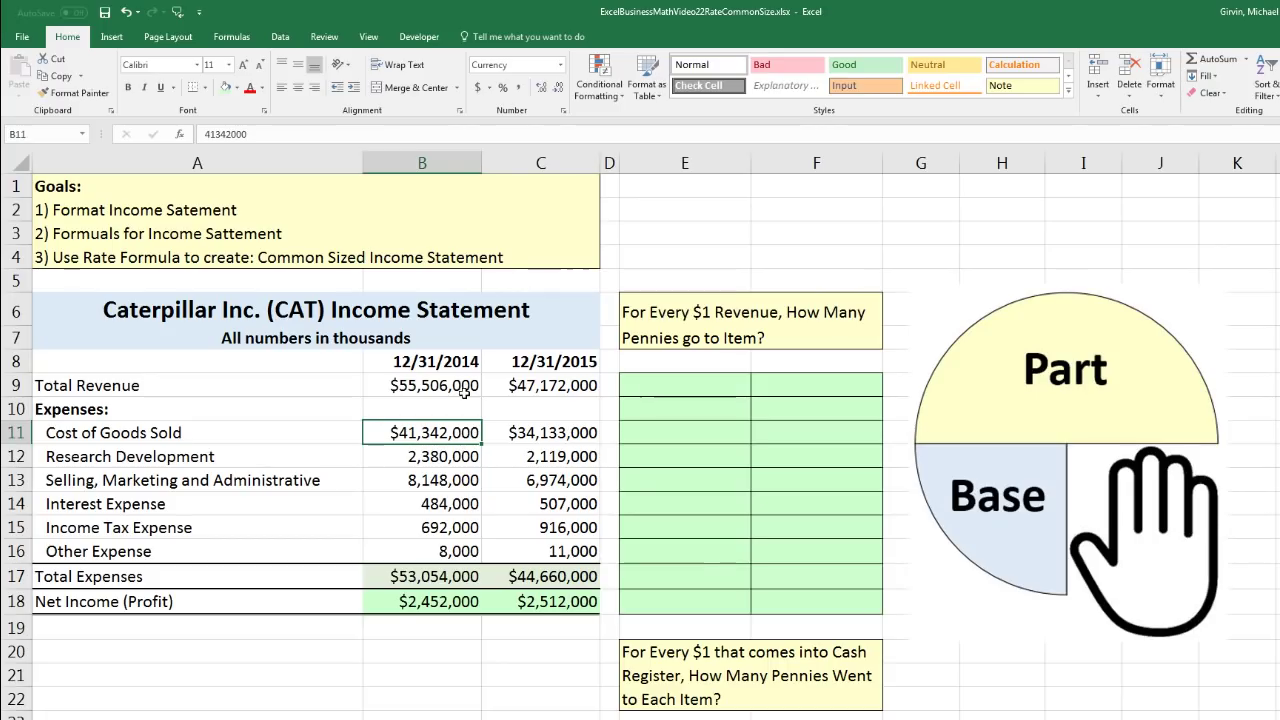
left_click(639, 431)
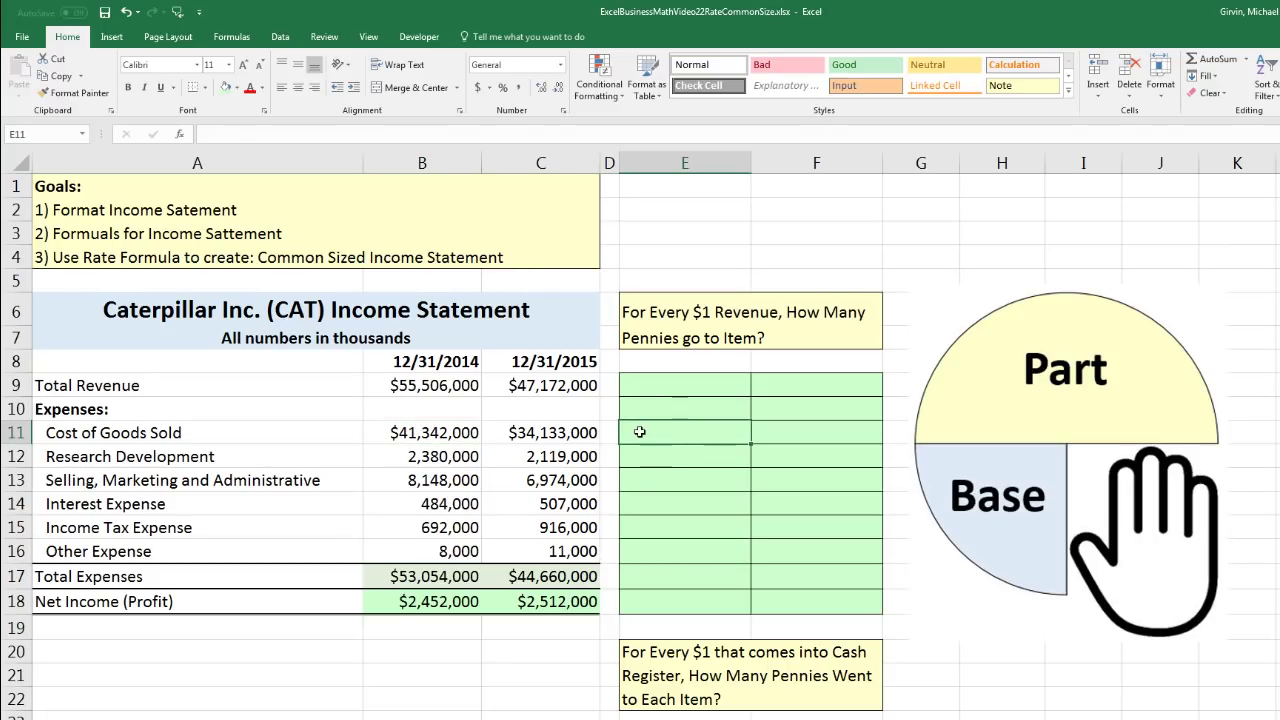
left_click(467, 440)
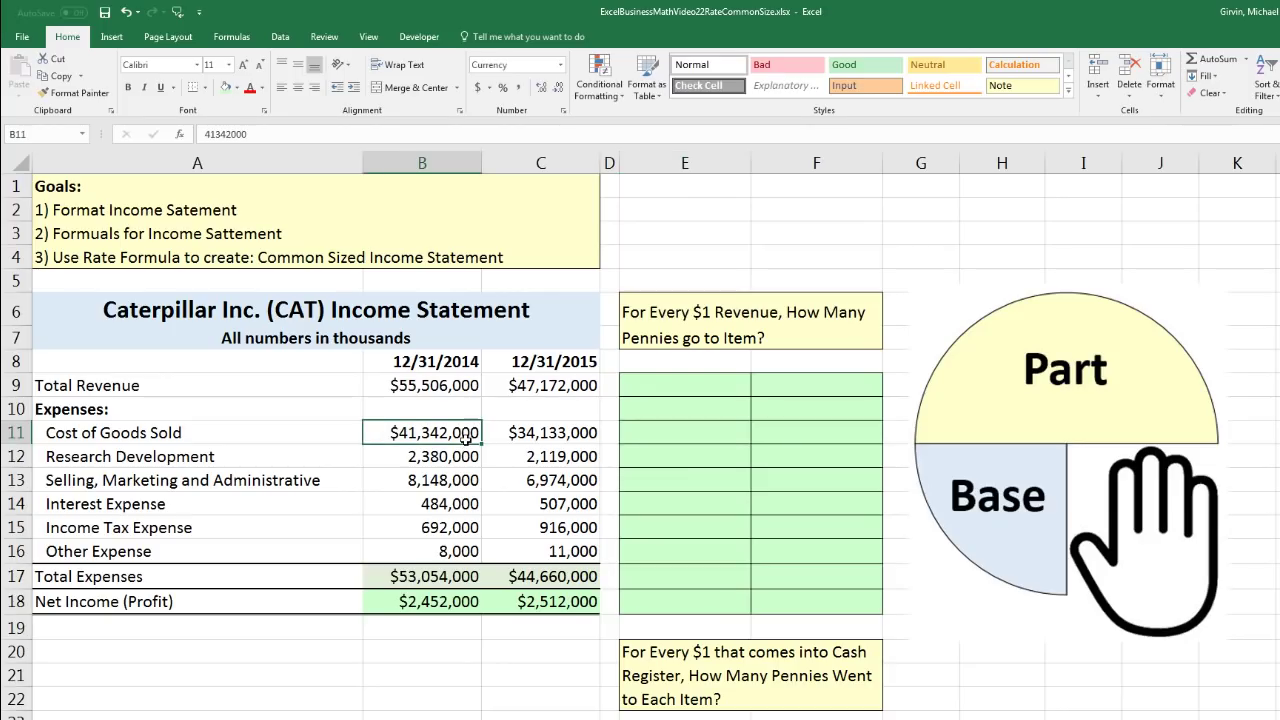
left_click(648, 457)
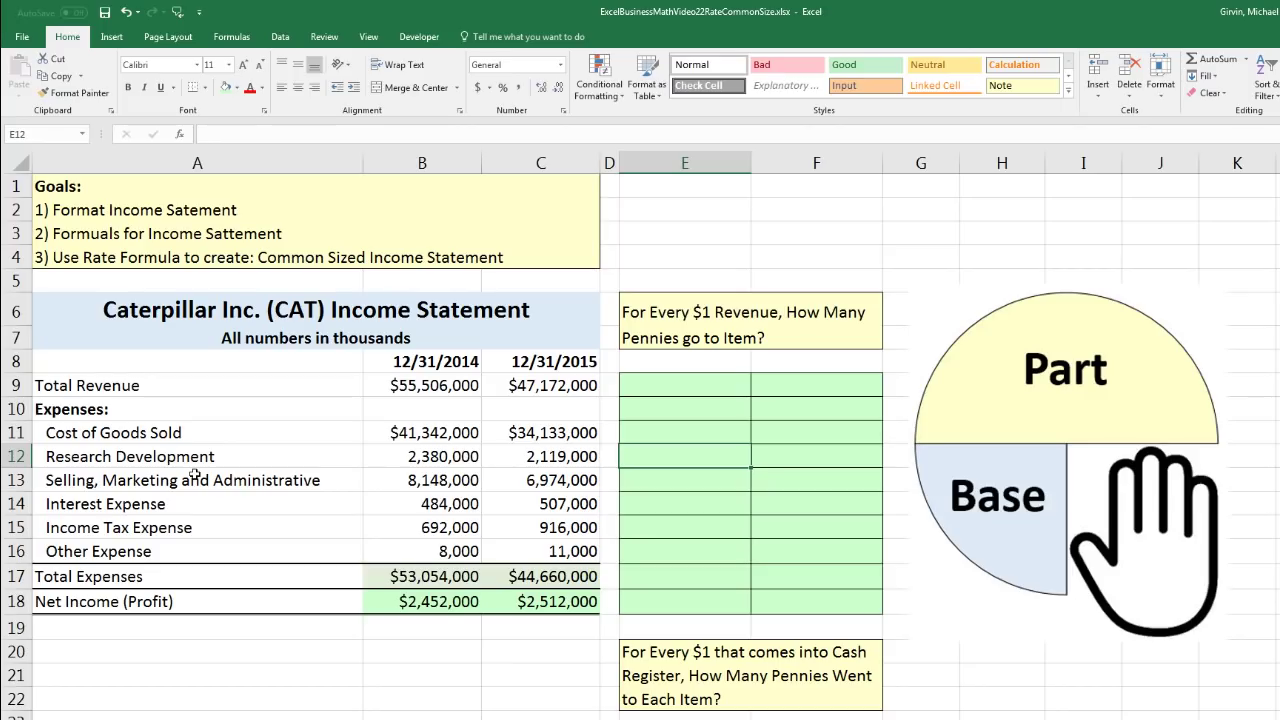
left_click(644, 599)
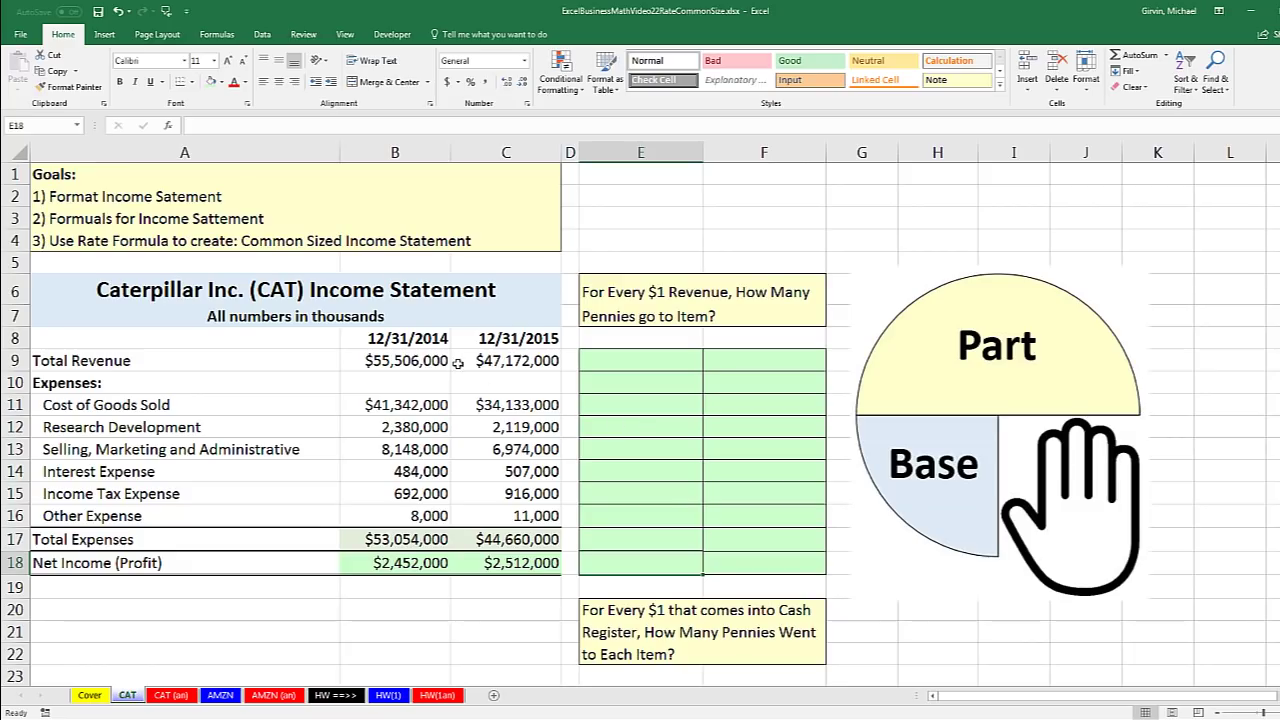
- Enter the formula =B9/$B$9 in E9 to divide 2014 Total Revenue by the locked revenue base
left_click(608, 361)
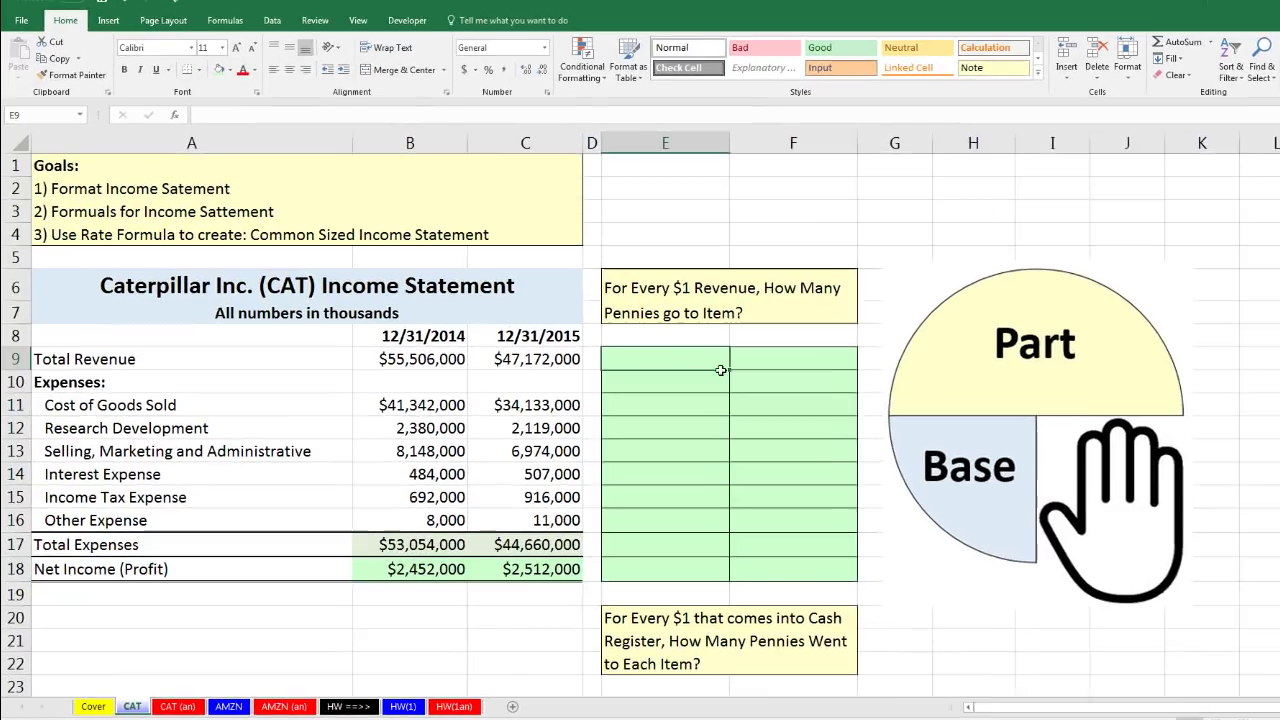
type("=")
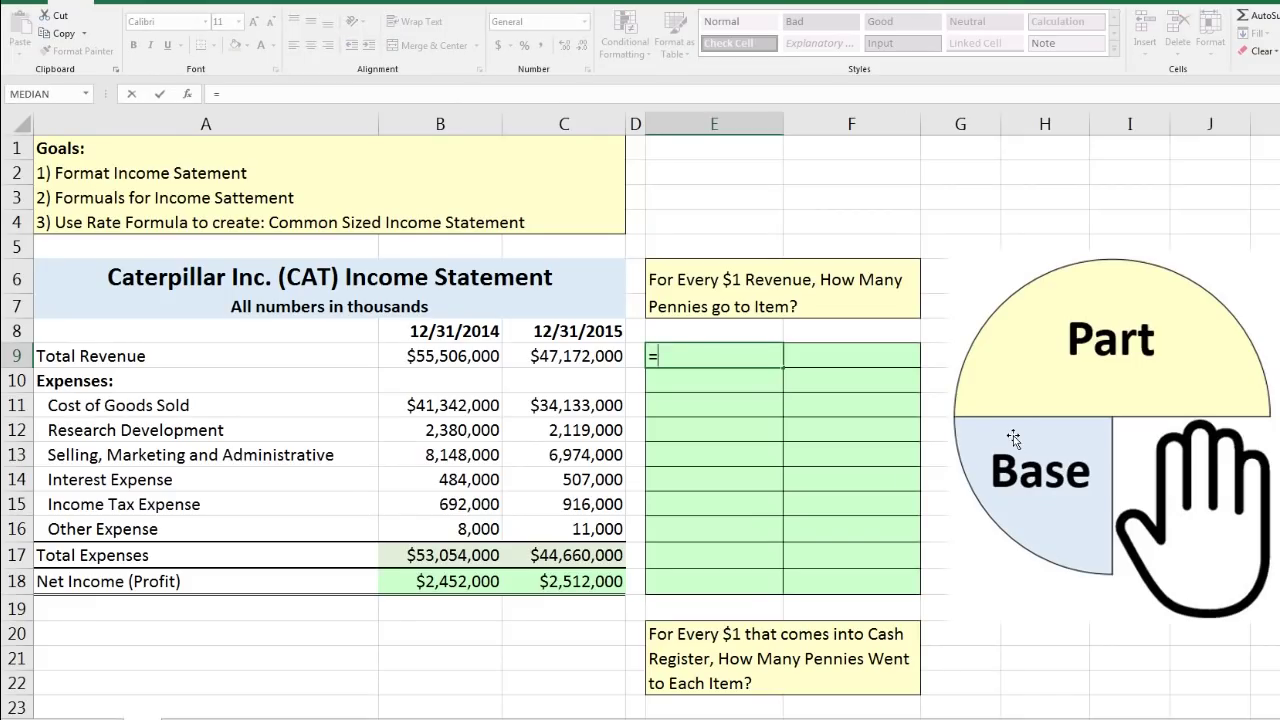
left_click(412, 356)
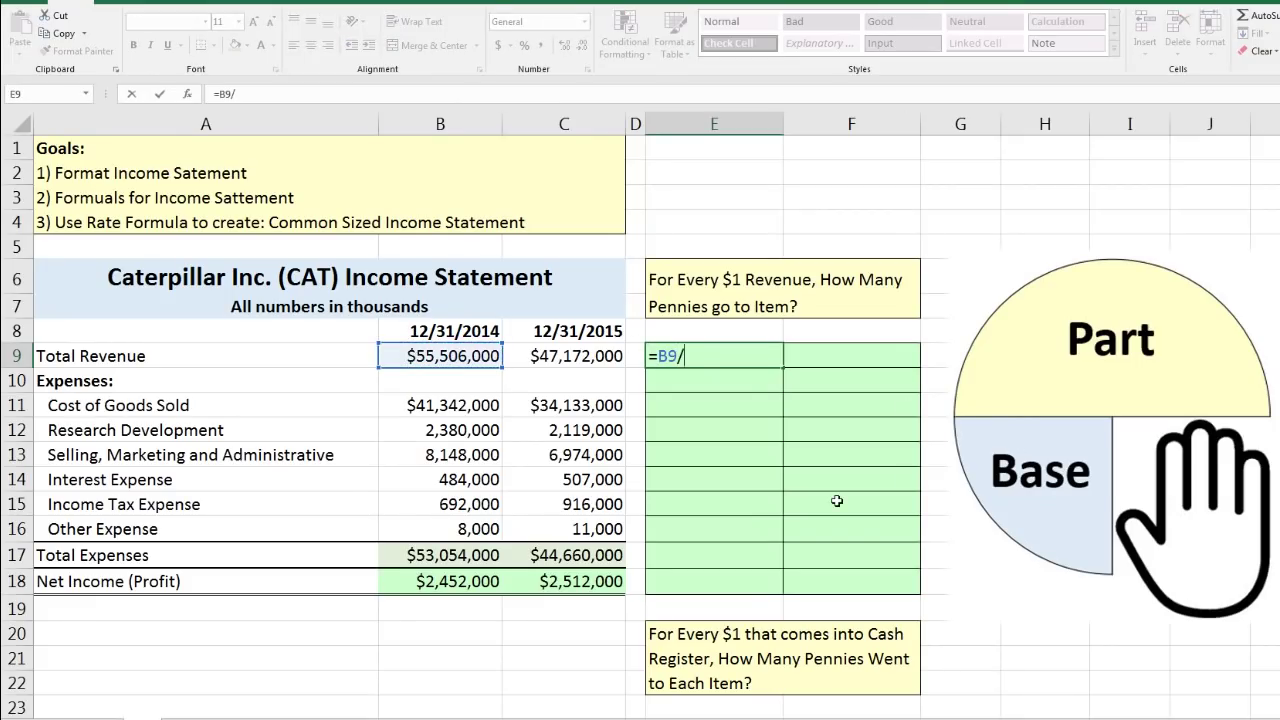
left_click(488, 362)
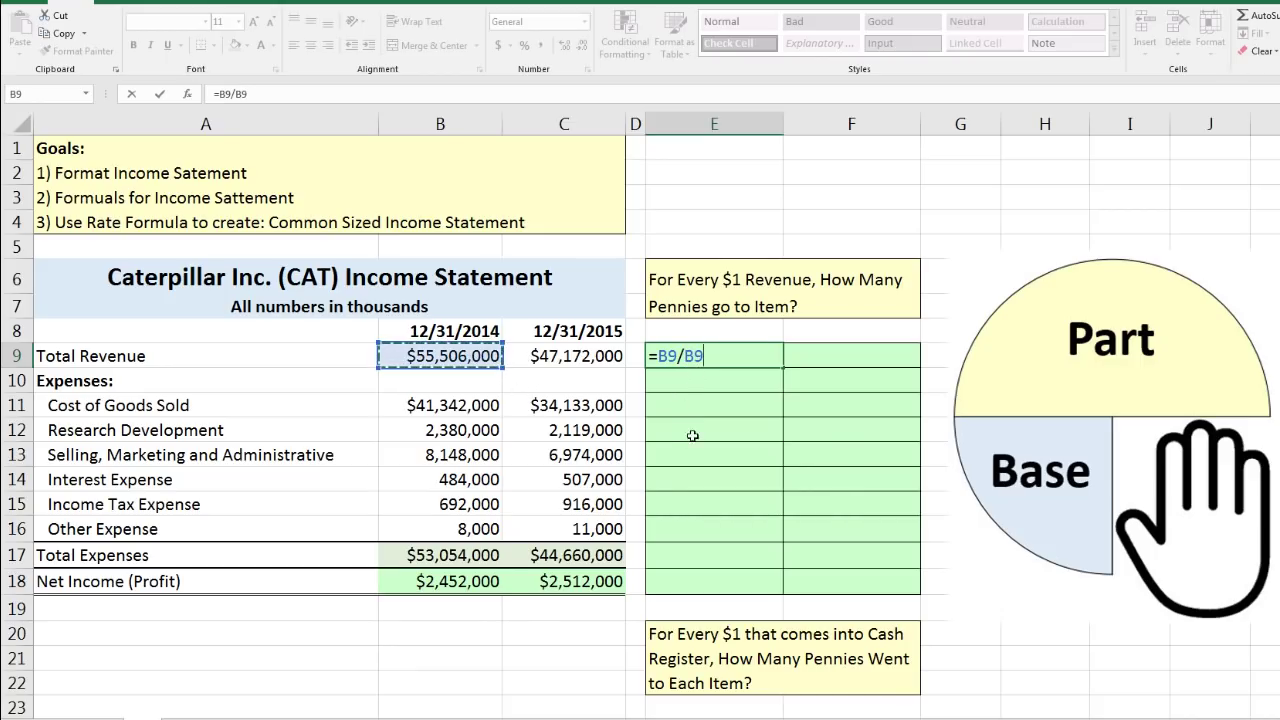
key("F4")
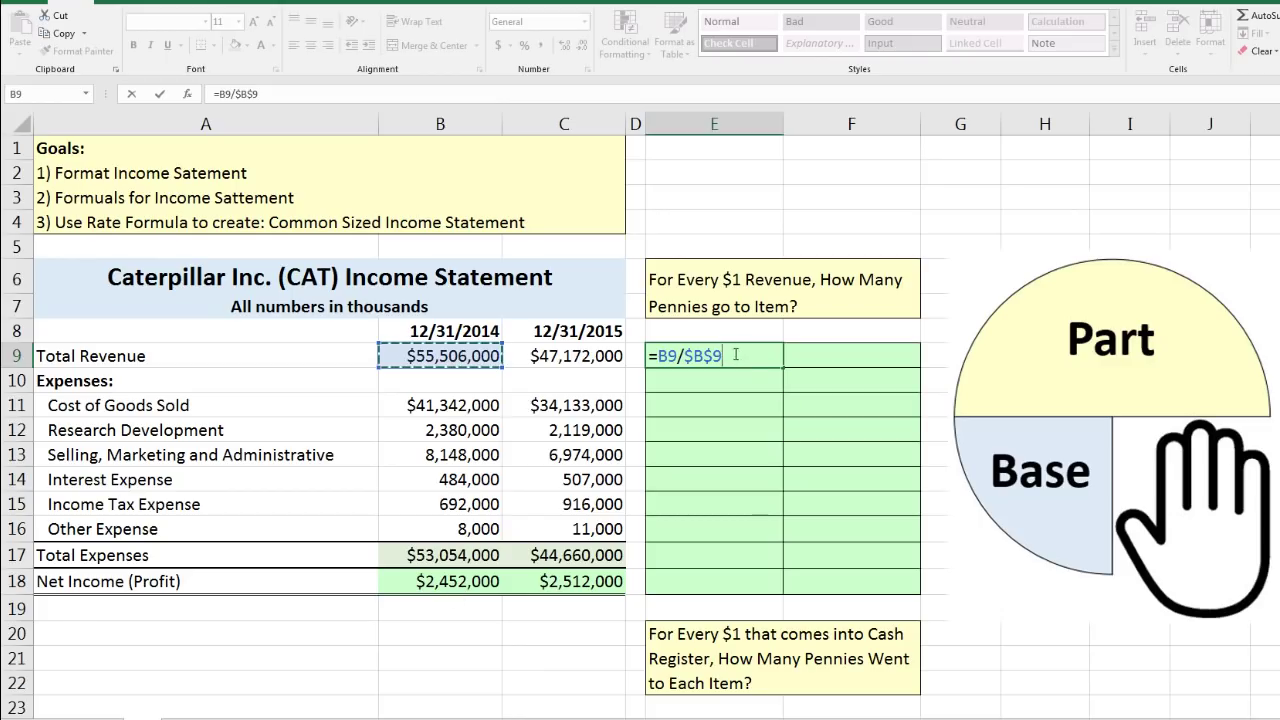
key("ctrl+Return")
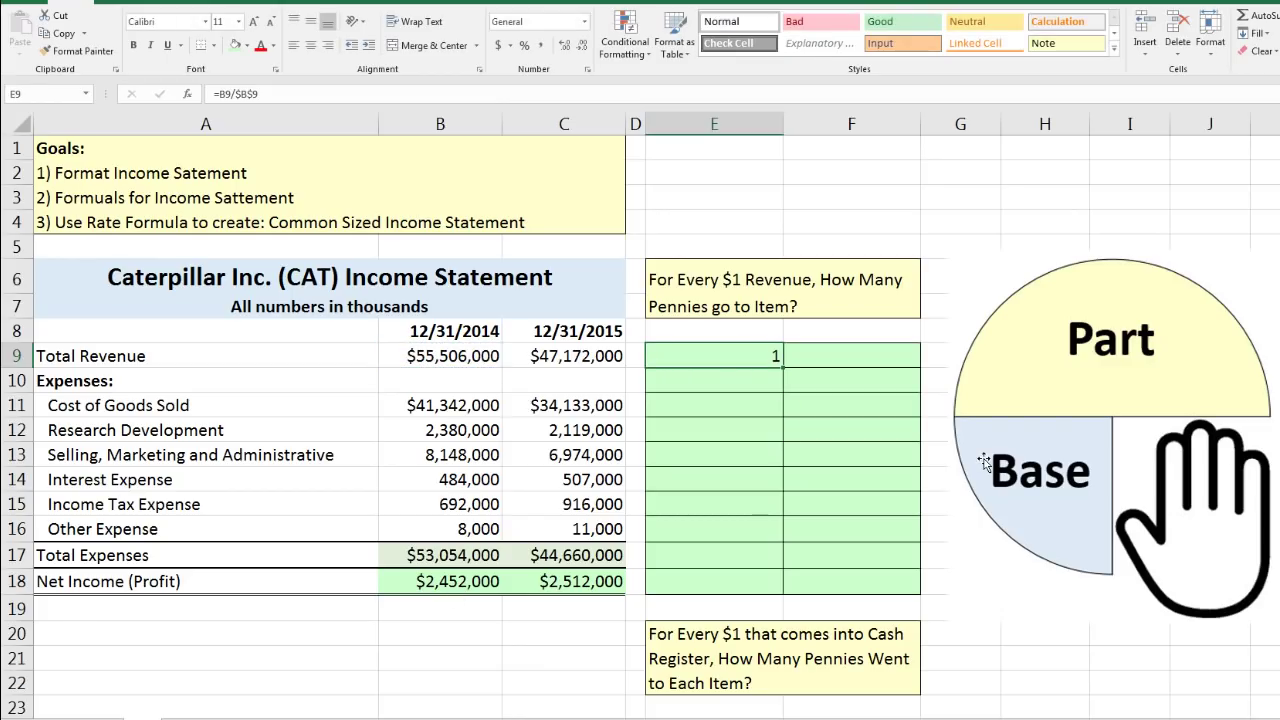
- Fill the E9 formula down through E18 and clear E10 beside the Expenses heading
left_click_drag(783, 366, 781, 599)
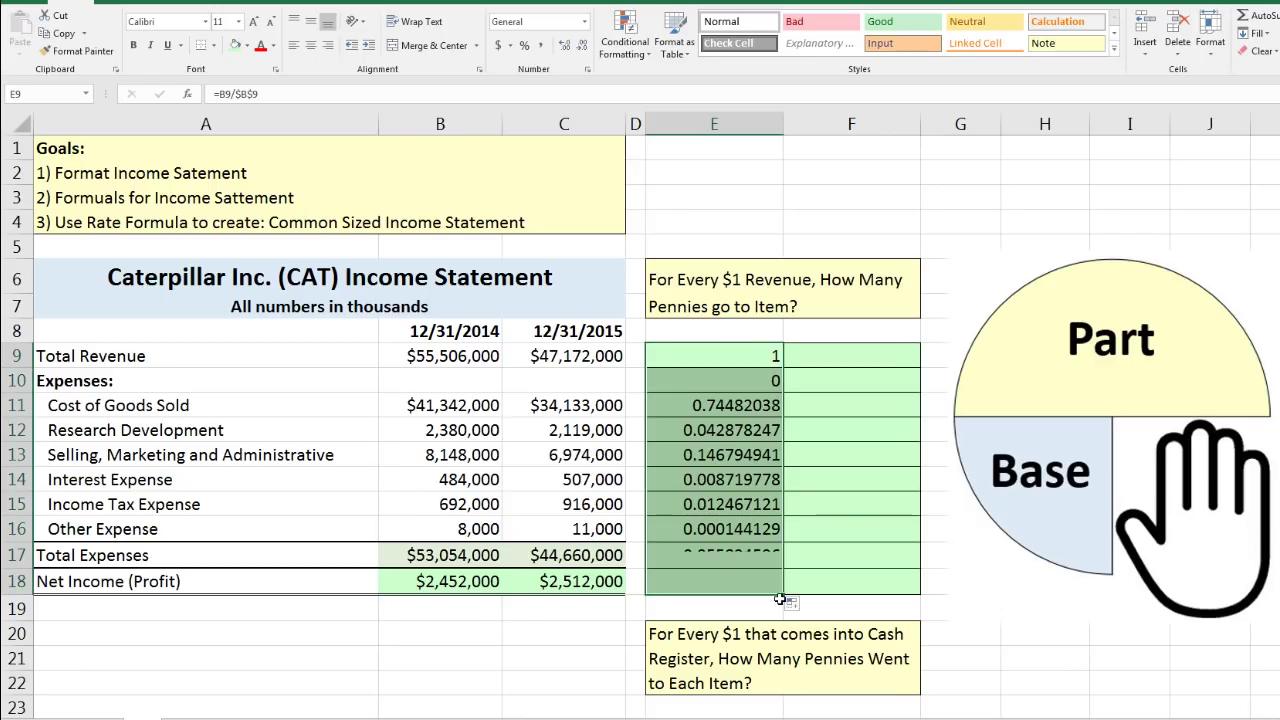
left_click(732, 384)
key("Delete")
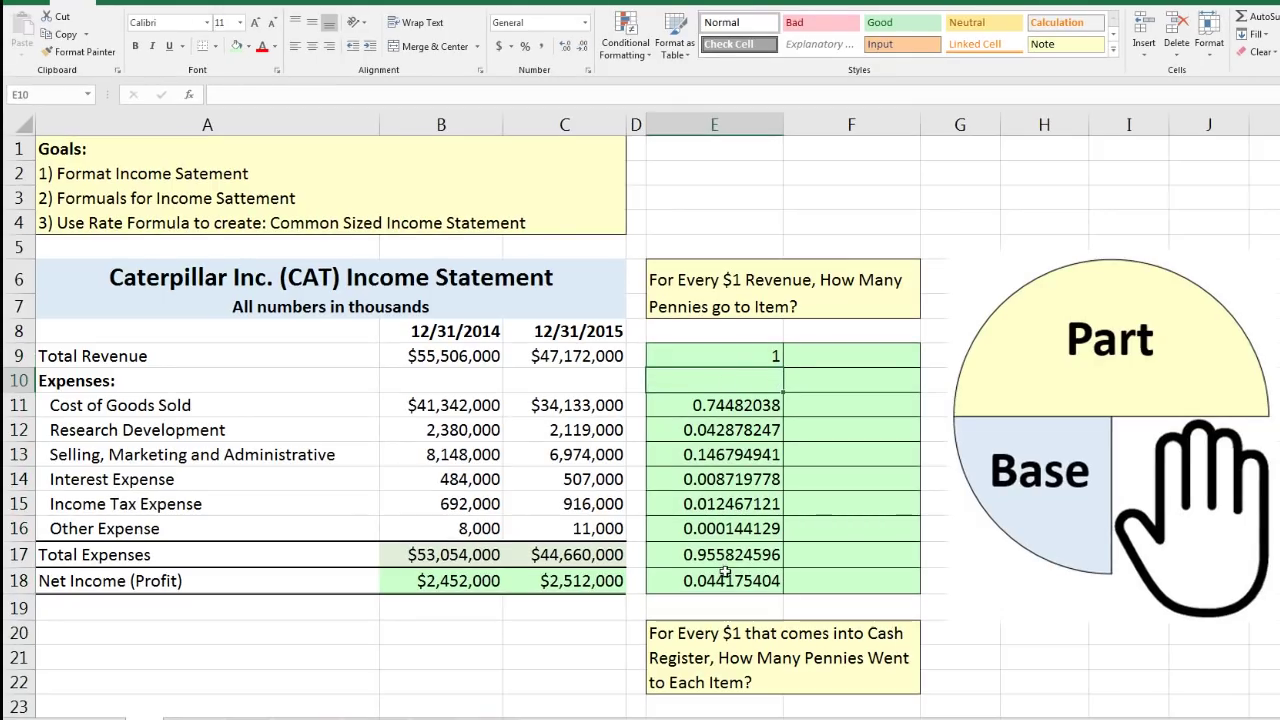
- Check the cell references in the E18 formula and review the 2014 rates for Cost of Goods Sold and Net Income
left_click(725, 580)
key("F2")
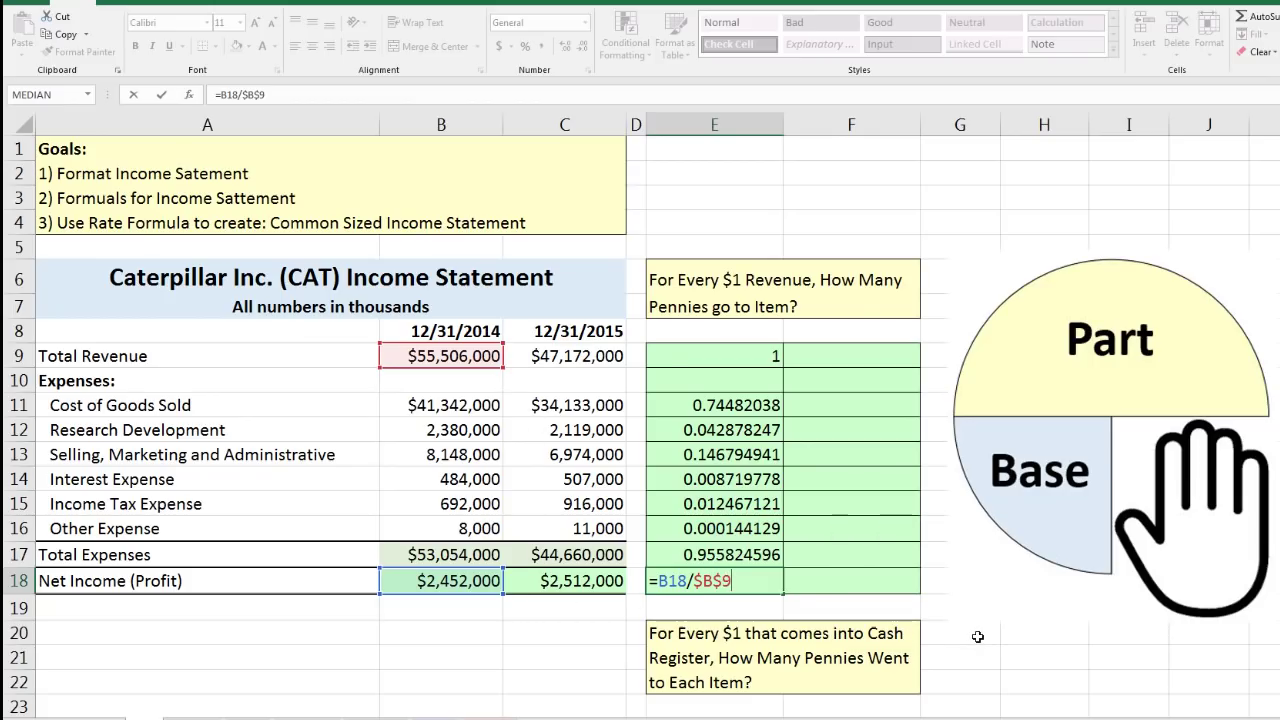
key("Return")
left_click(738, 389)
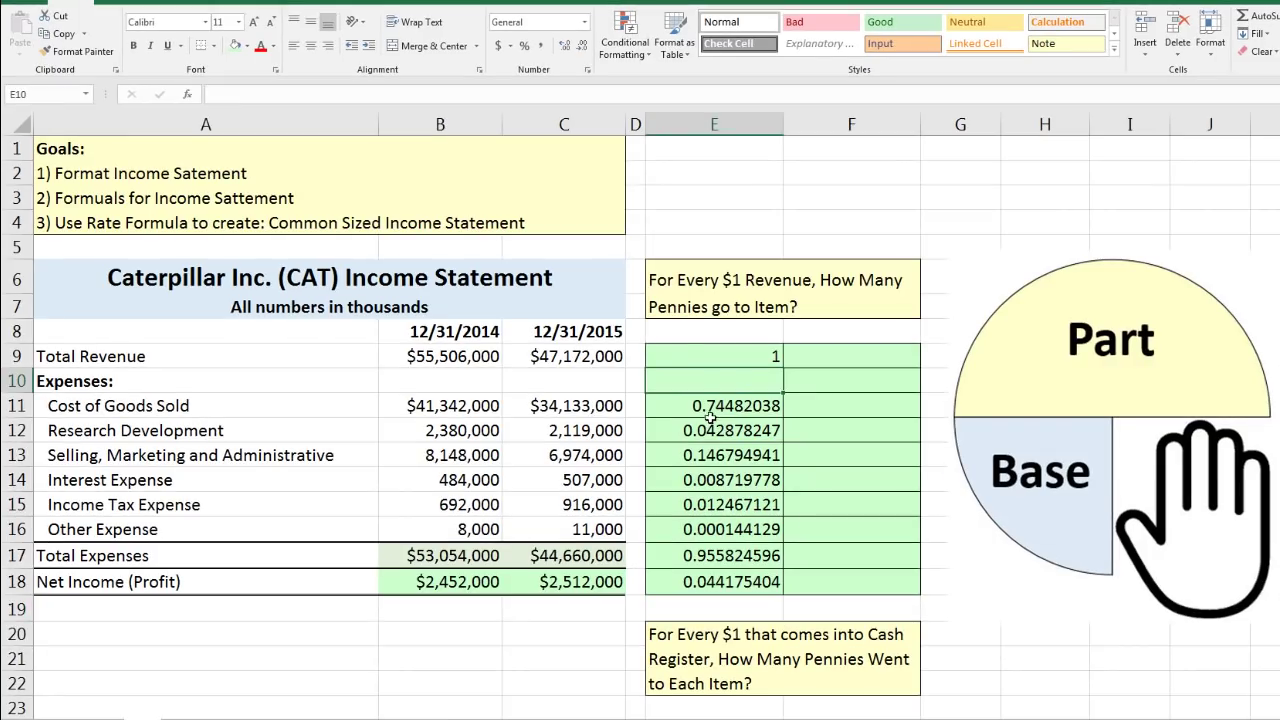
left_click(707, 411)
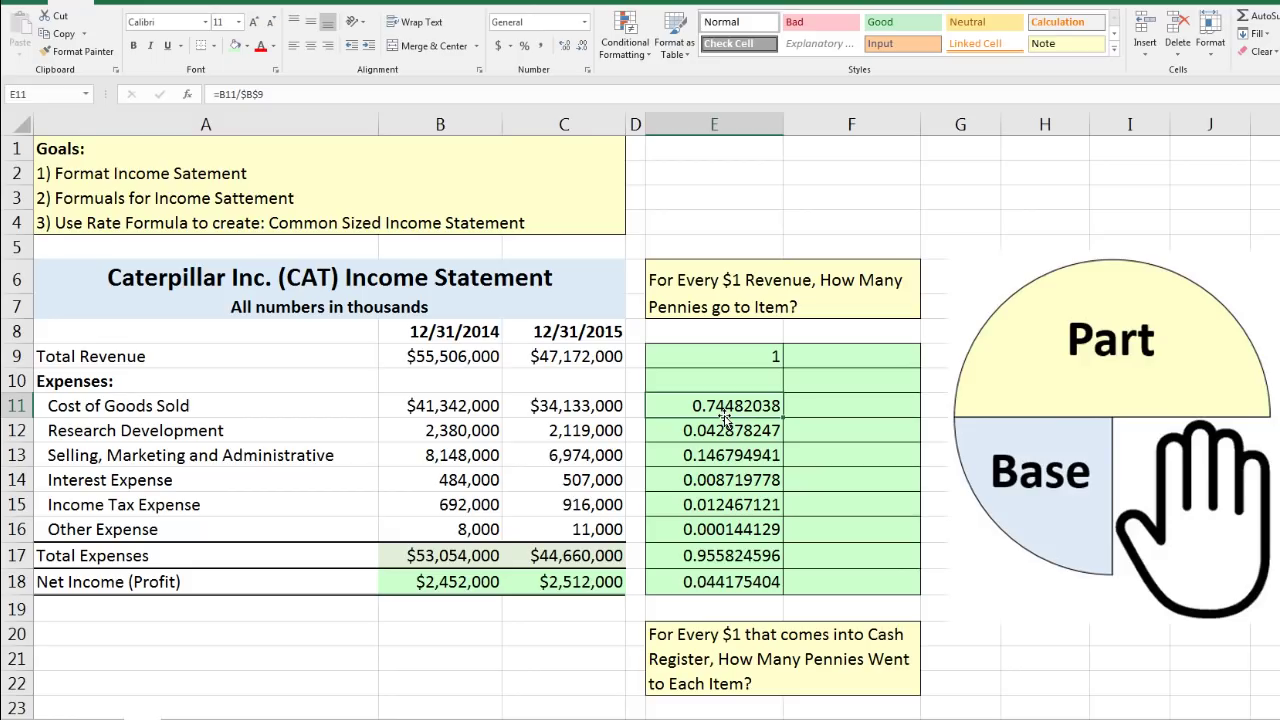
left_click(720, 580)
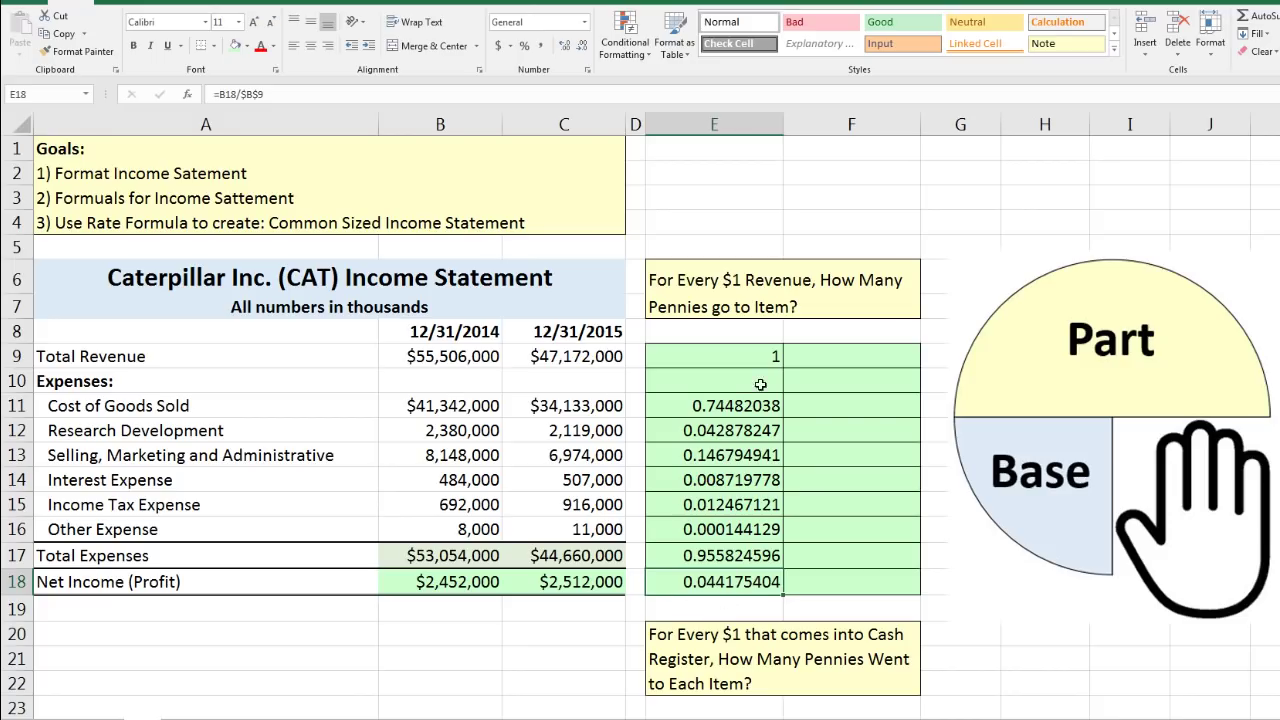
- Enter the formula =C9/$C$9 in F9 to divide 2015 Total Revenue by the locked revenue base
left_click(839, 355)
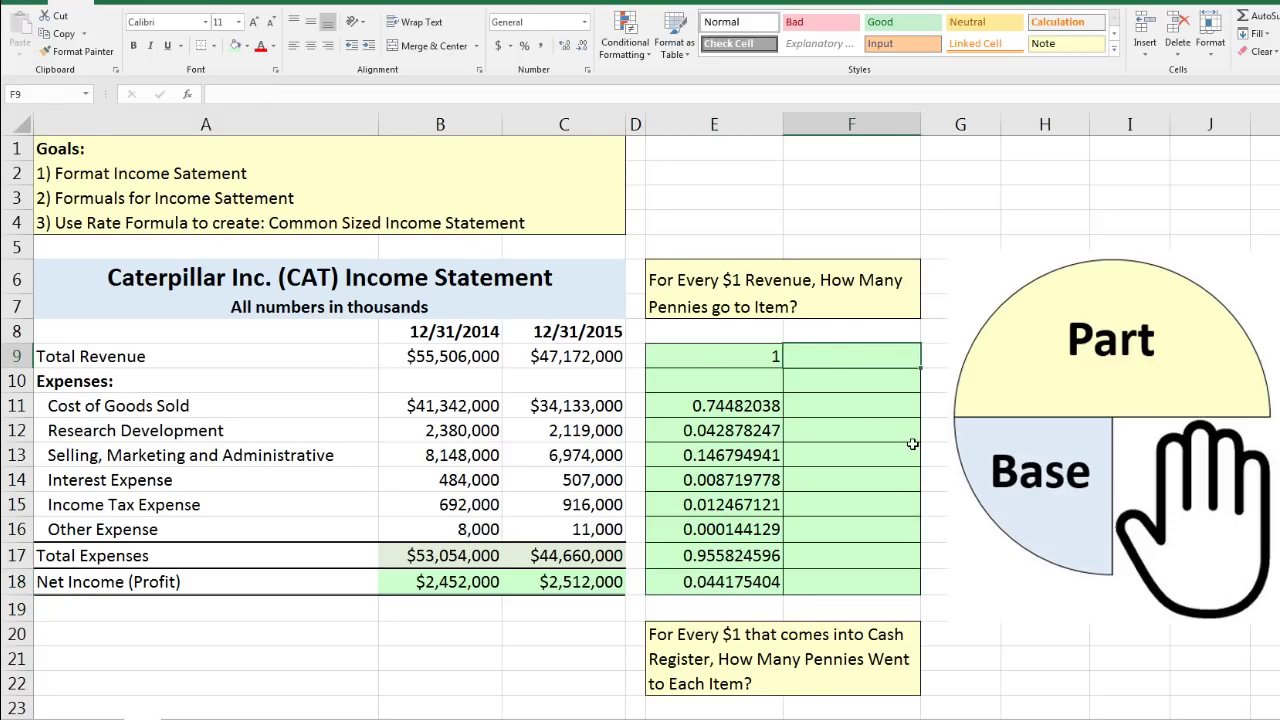
type("=")
left_click(582, 362)
type("/")
left_click(551, 364)
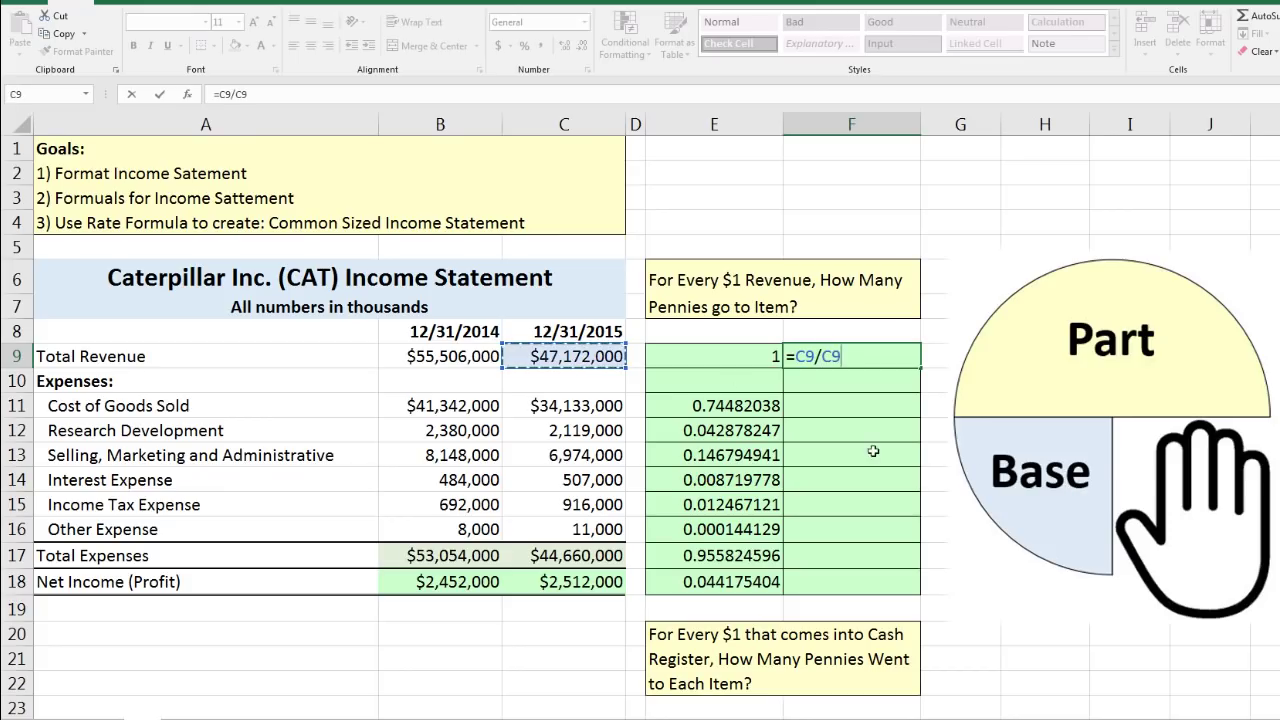
key("F4")
key("ctrl+Return")
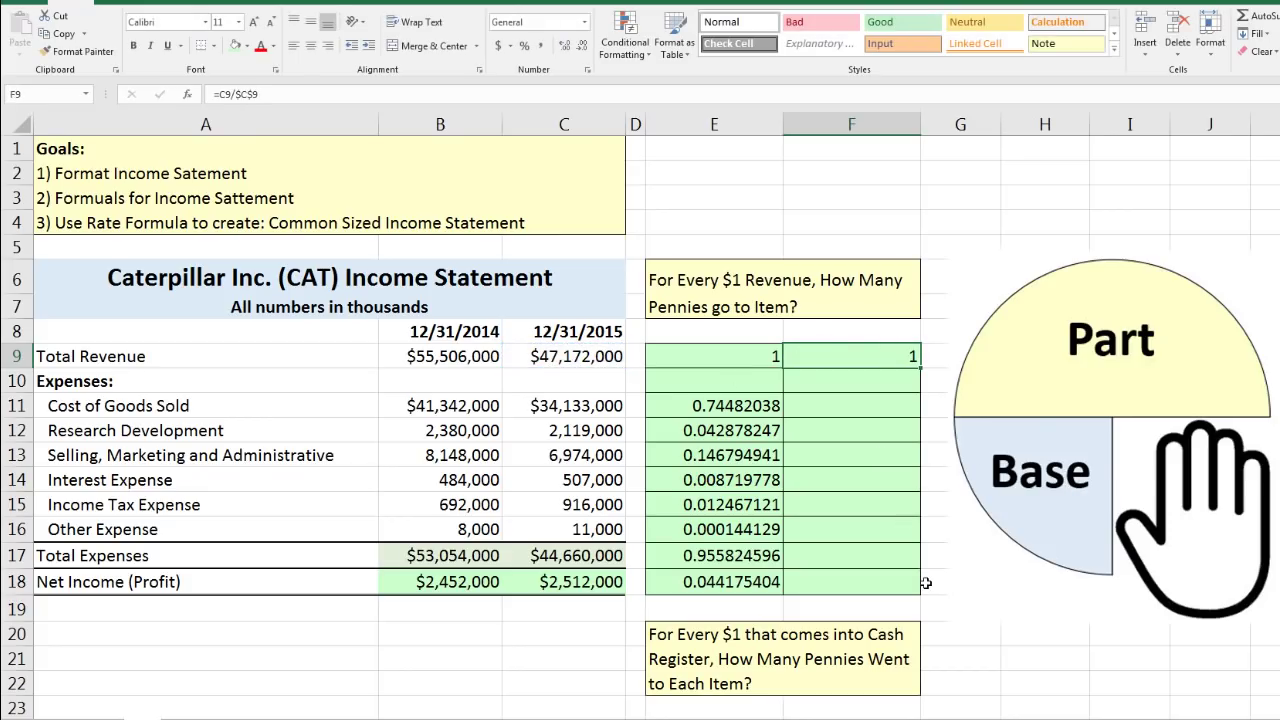
- Fill the F9 formula down through F18 and clear F10 beside the Expenses heading
left_click_drag(921, 371, 921, 594)
left_click(872, 383)
key("Delete")
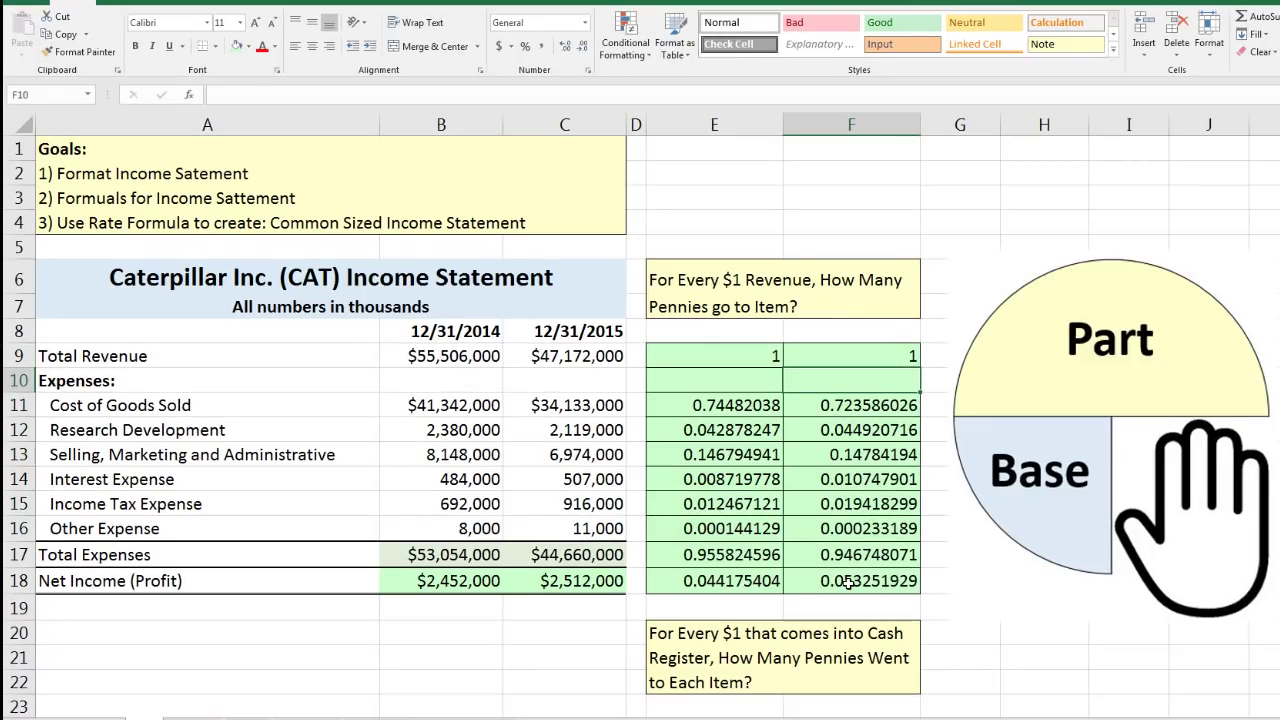
- Check the cell references in the 2015 Net Income rate formula in F18
left_click(848, 583)
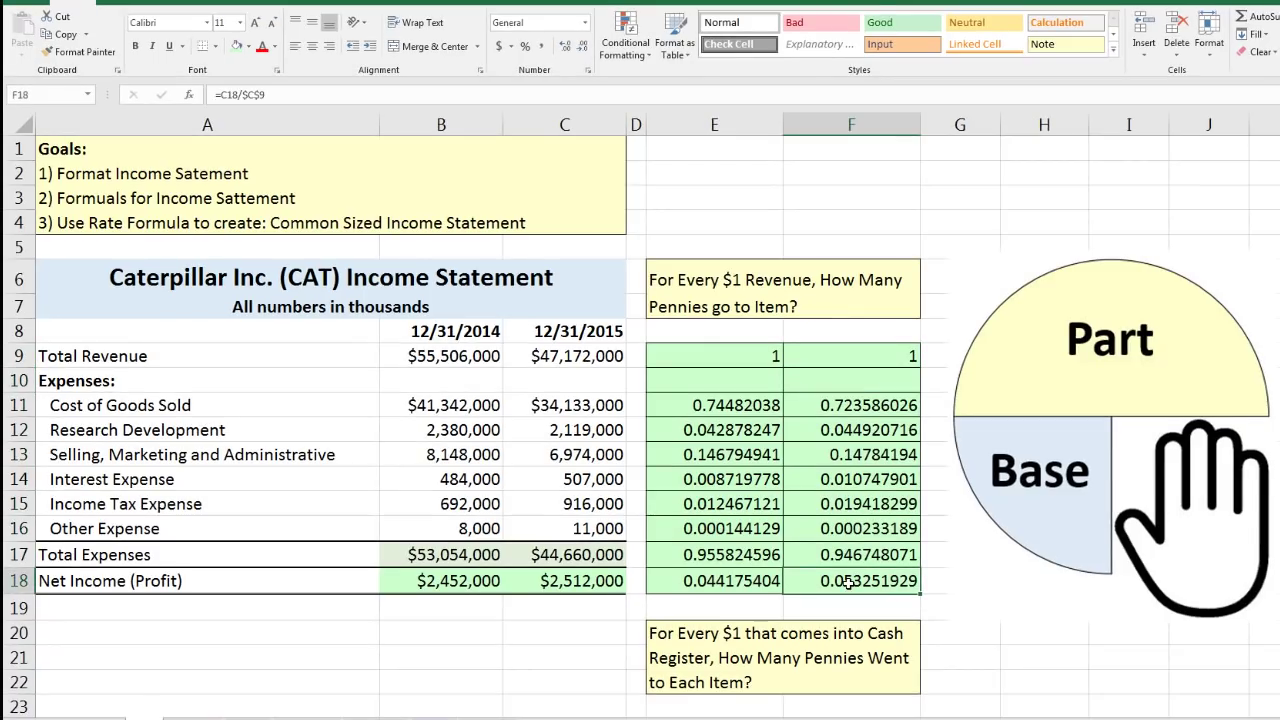
key("F2")
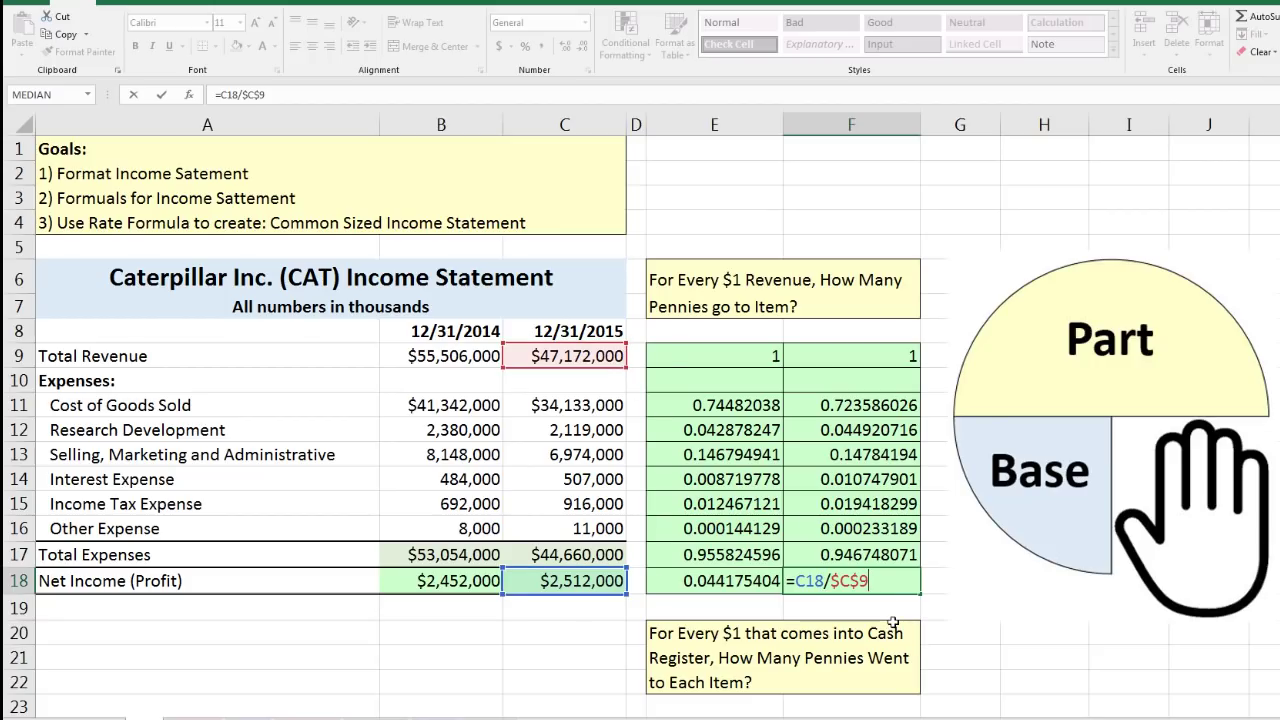
key("Return")
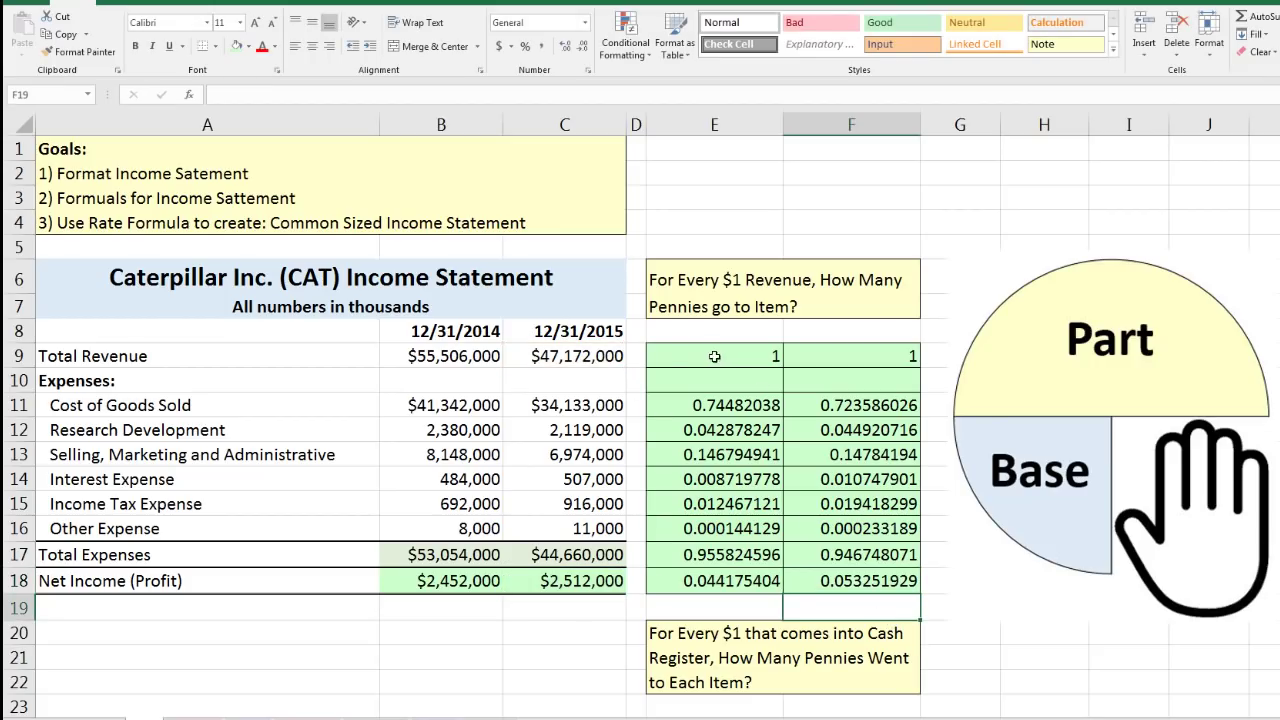
- Format the rates in E9:F18 as Percentage and review the 2014 cells E11 and E18
left_click_drag(718, 357, 843, 364)
left_click_drag(852, 424, 850, 580)
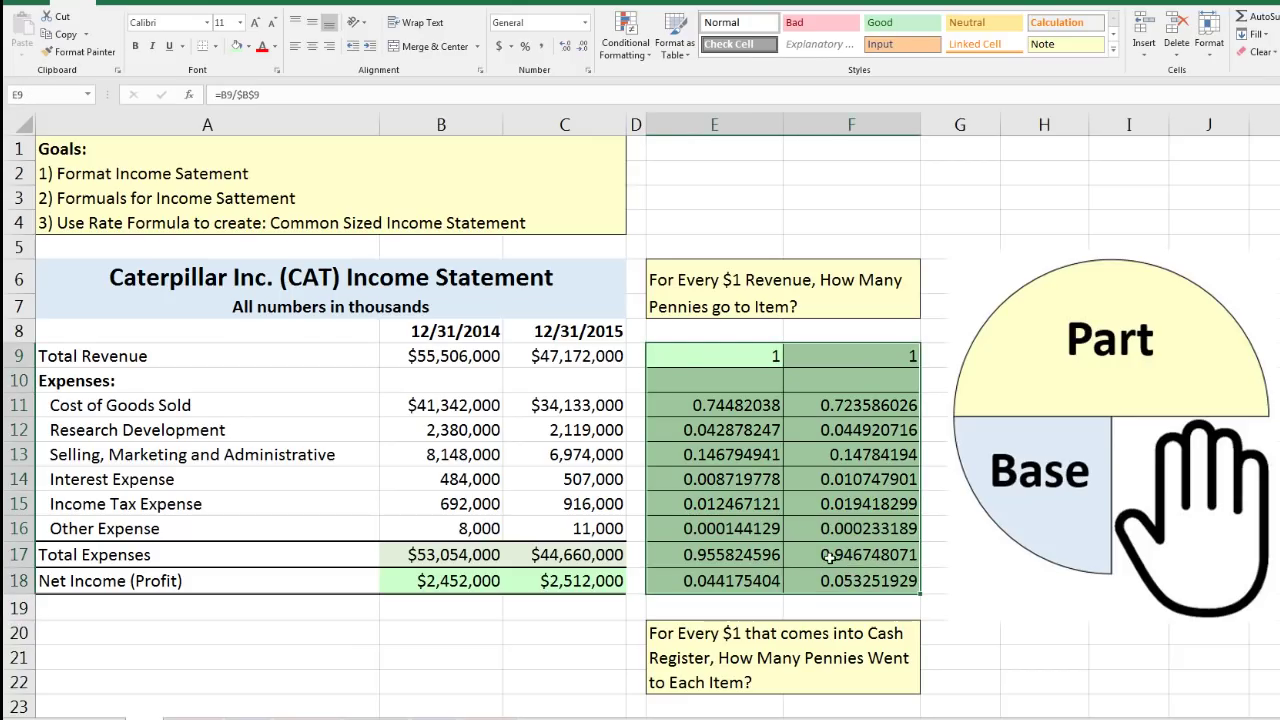
left_click(585, 22)
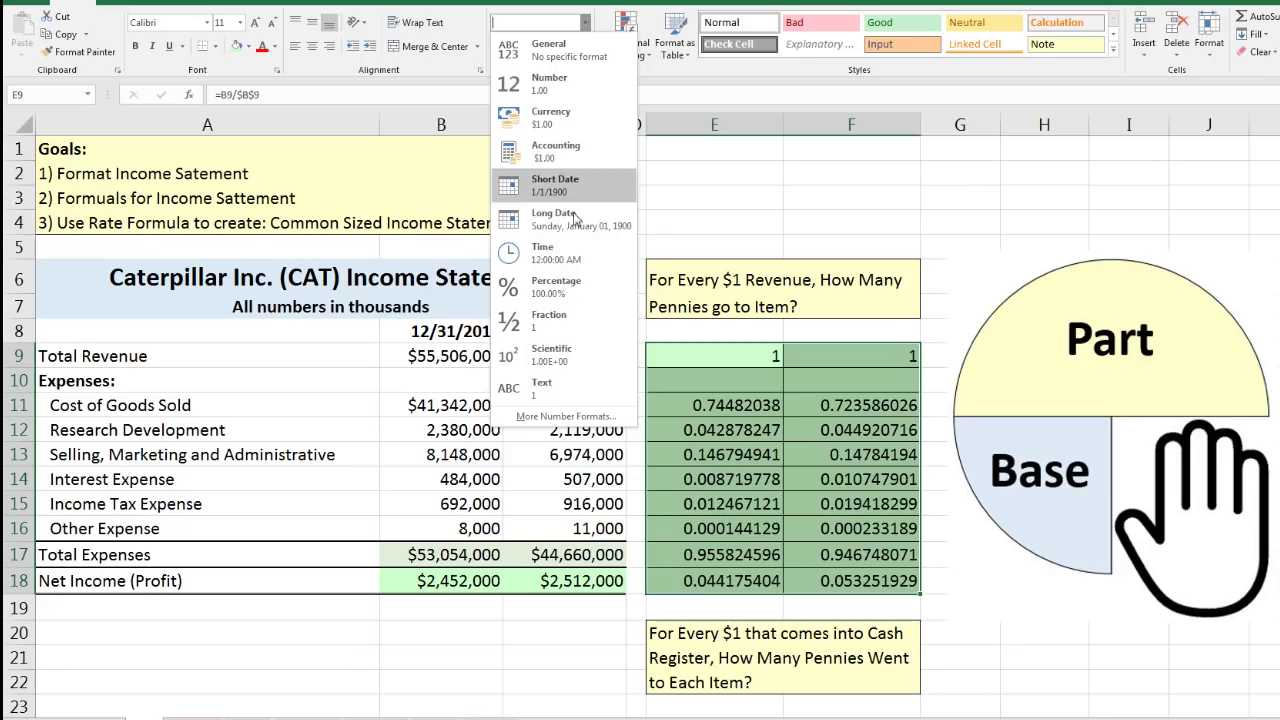
left_click(563, 290)
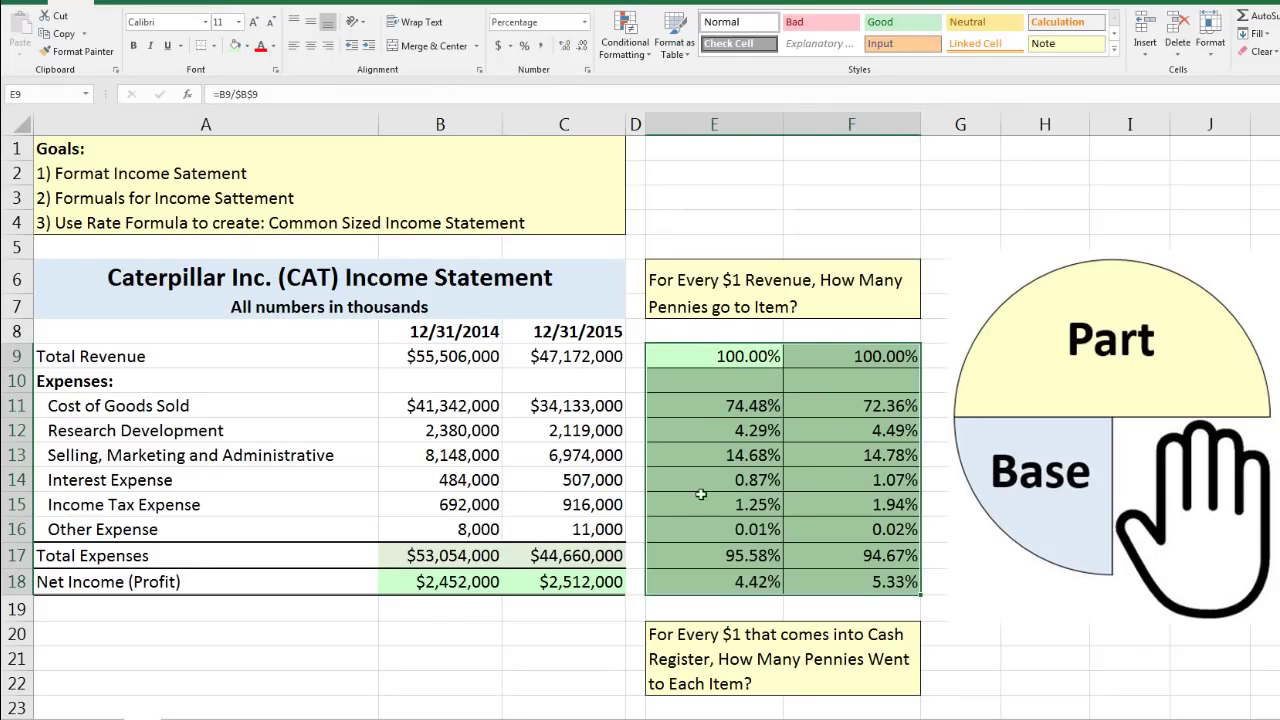
left_click(738, 407)
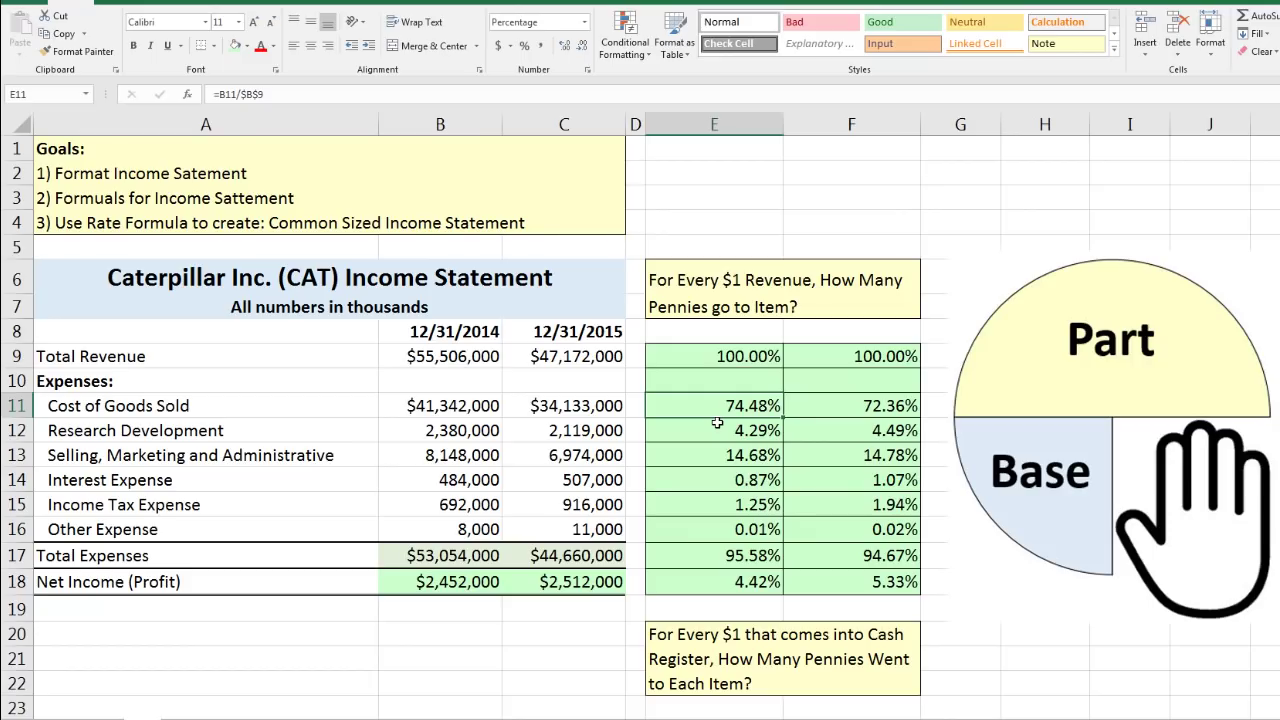
left_click(740, 586)
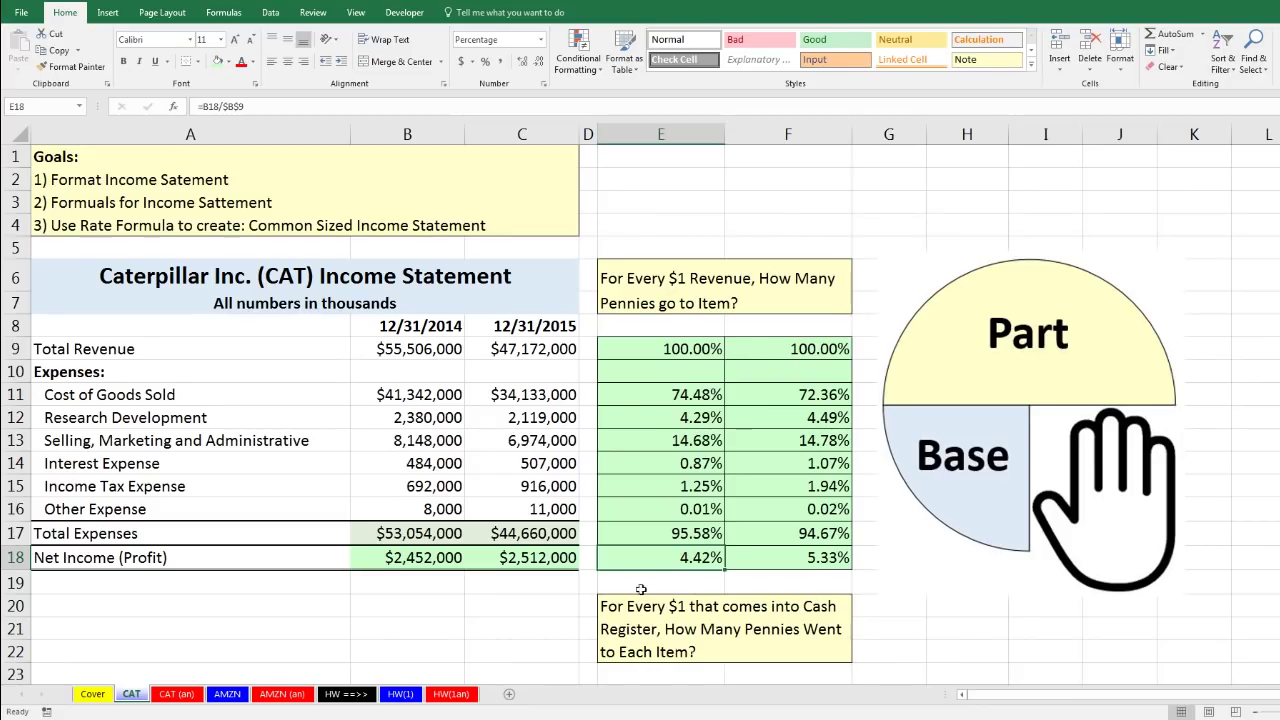
- Examine the Amazon income statement's expense labels in A7:A11 on the AMZN sheet
left_click(224, 697)
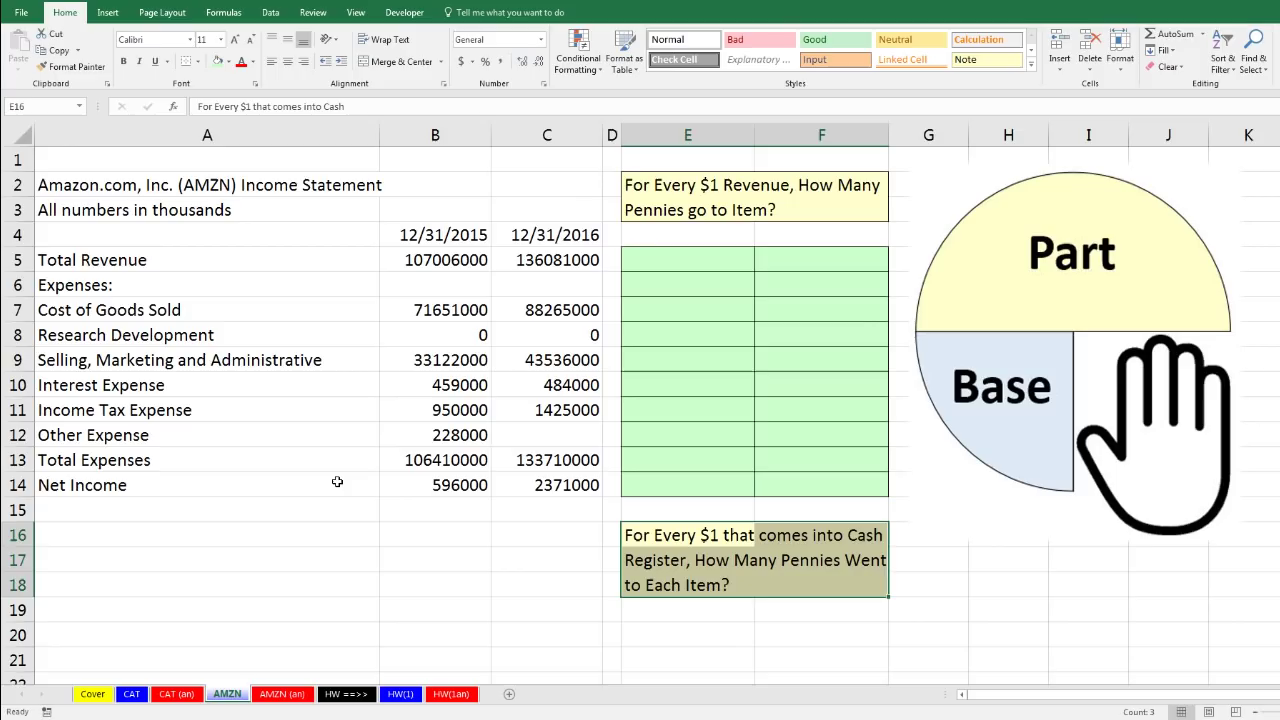
left_click(187, 311)
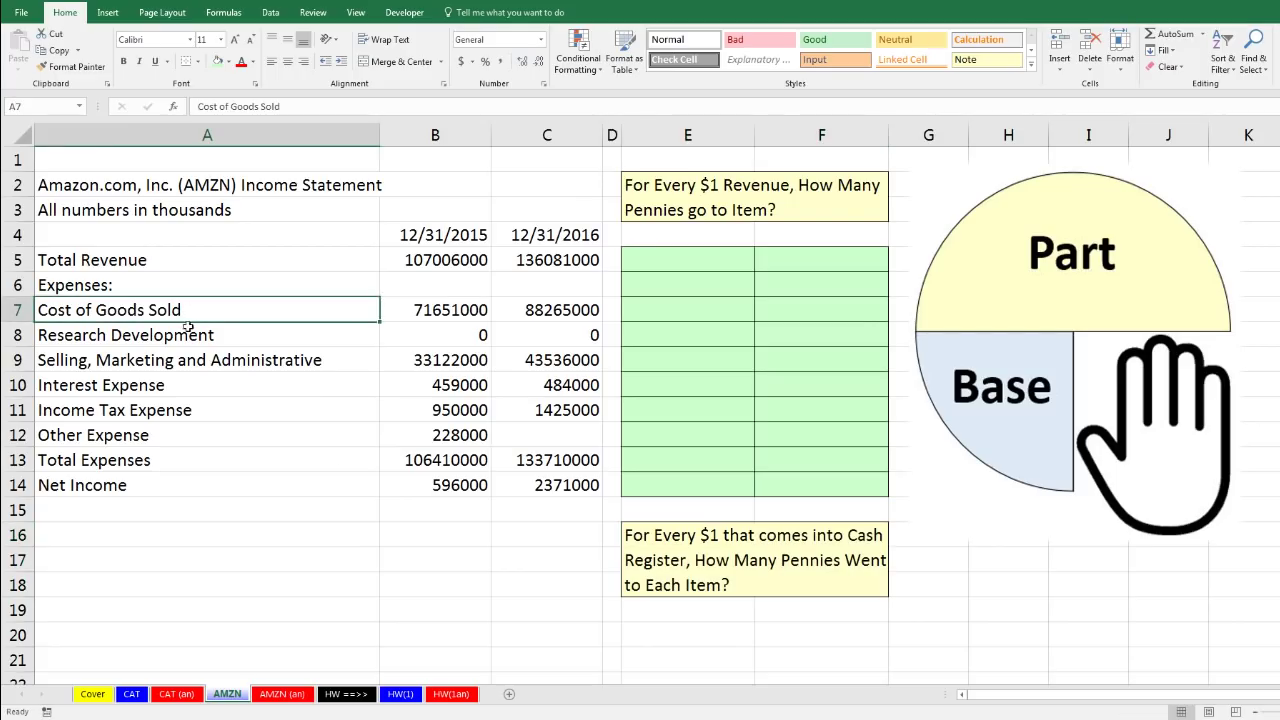
left_click(190, 338)
left_click(195, 366)
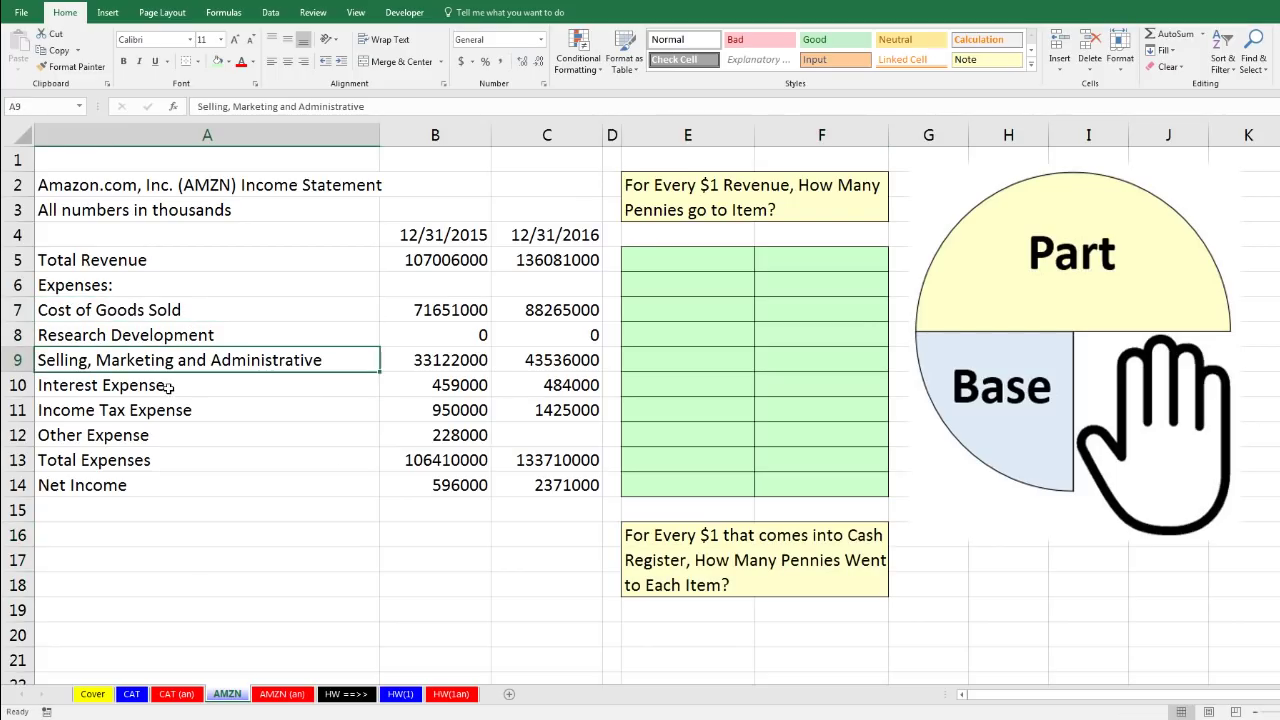
left_click(167, 386)
left_click(158, 411)
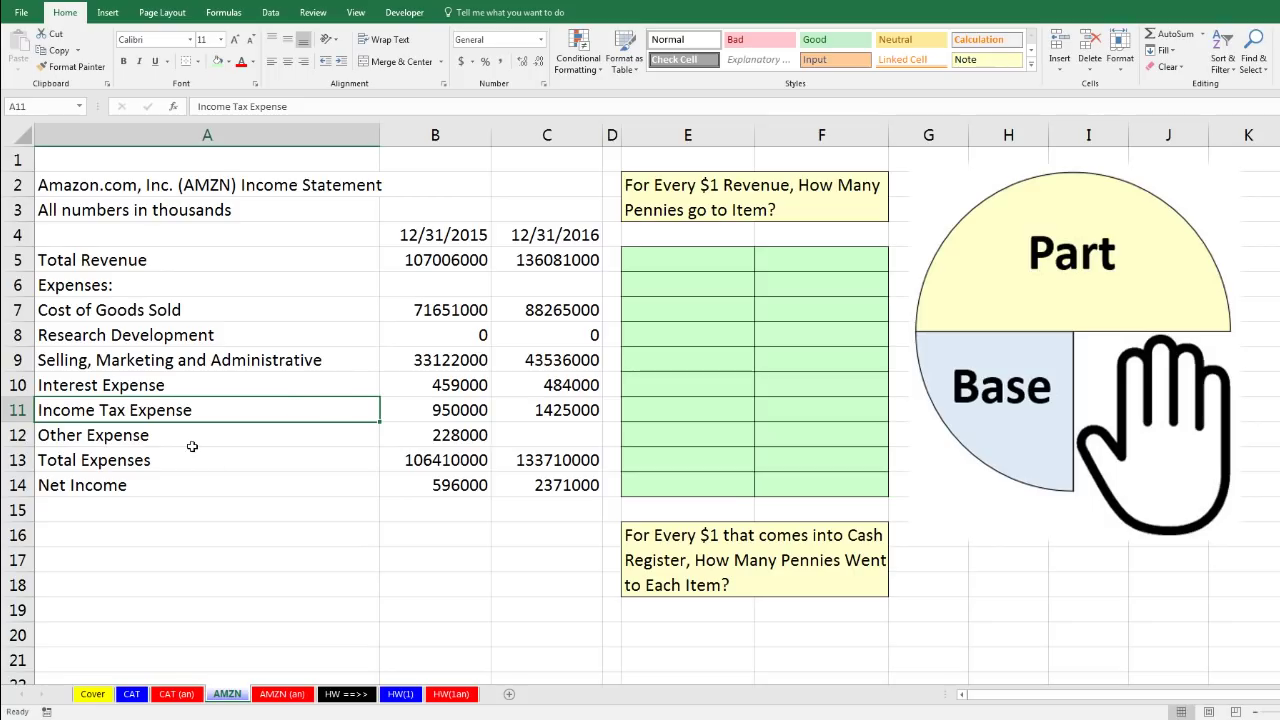
- Copy the formatting of the Caterpillar income statement A6:C18 onto the Amazon income statement starting at A2 on the AMZN sheet
left_click(132, 694)
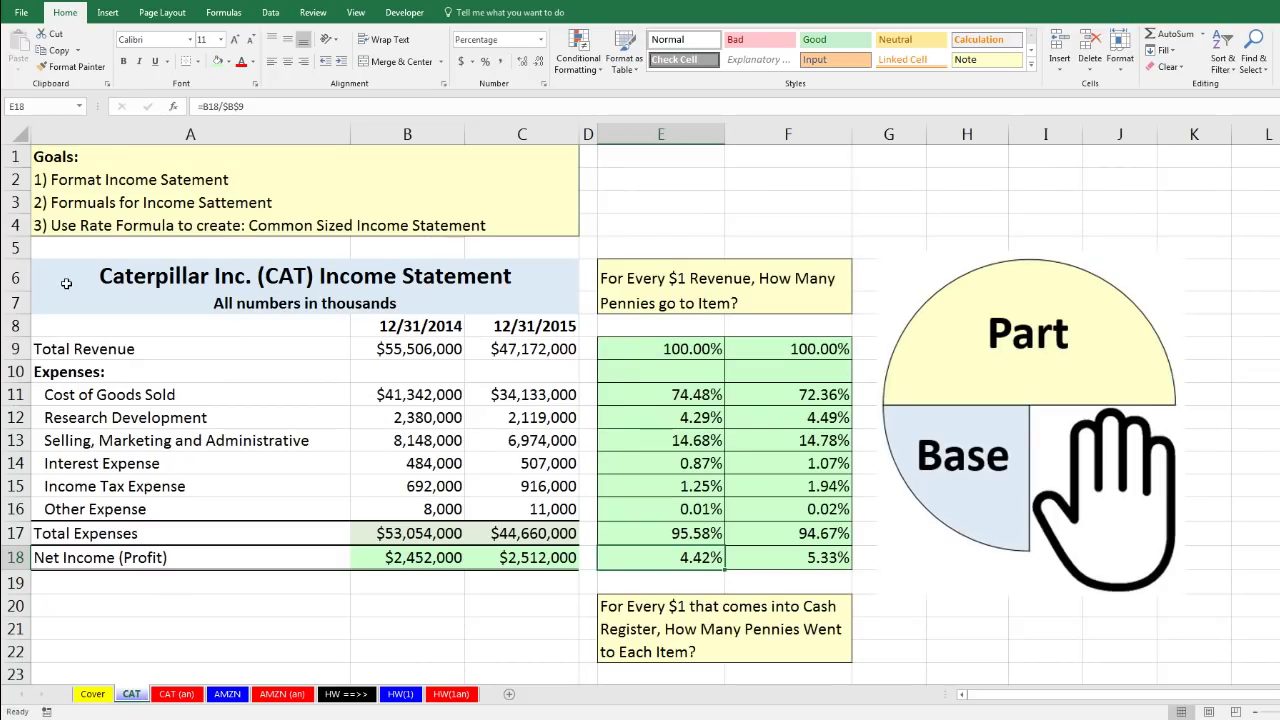
left_click_drag(53, 266, 413, 301)
left_click_drag(528, 330, 544, 553)
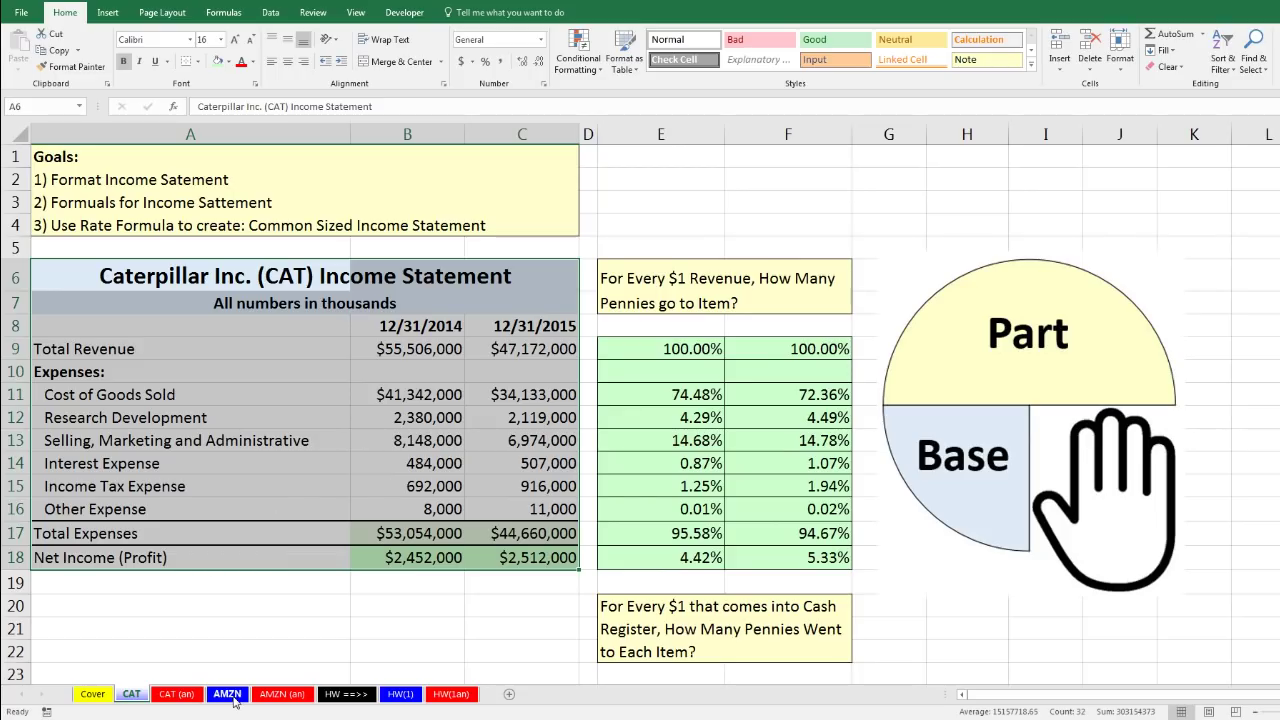
right_click(324, 352)
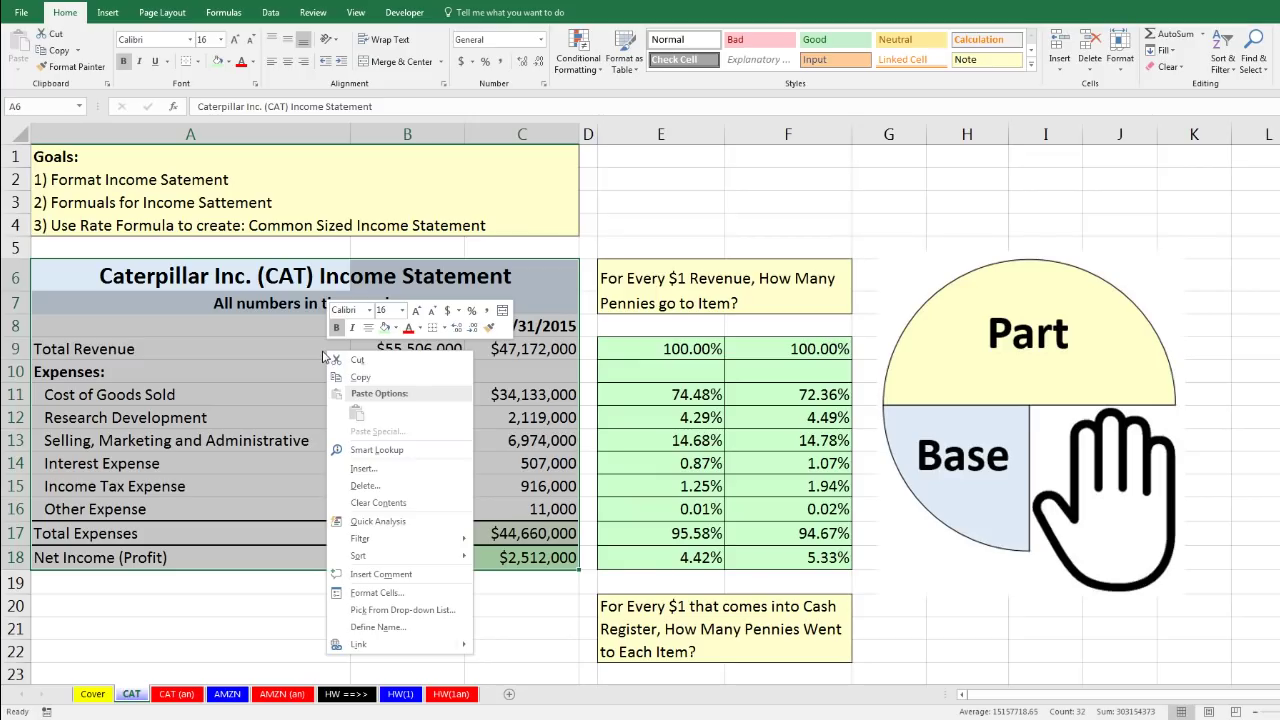
left_click(489, 329)
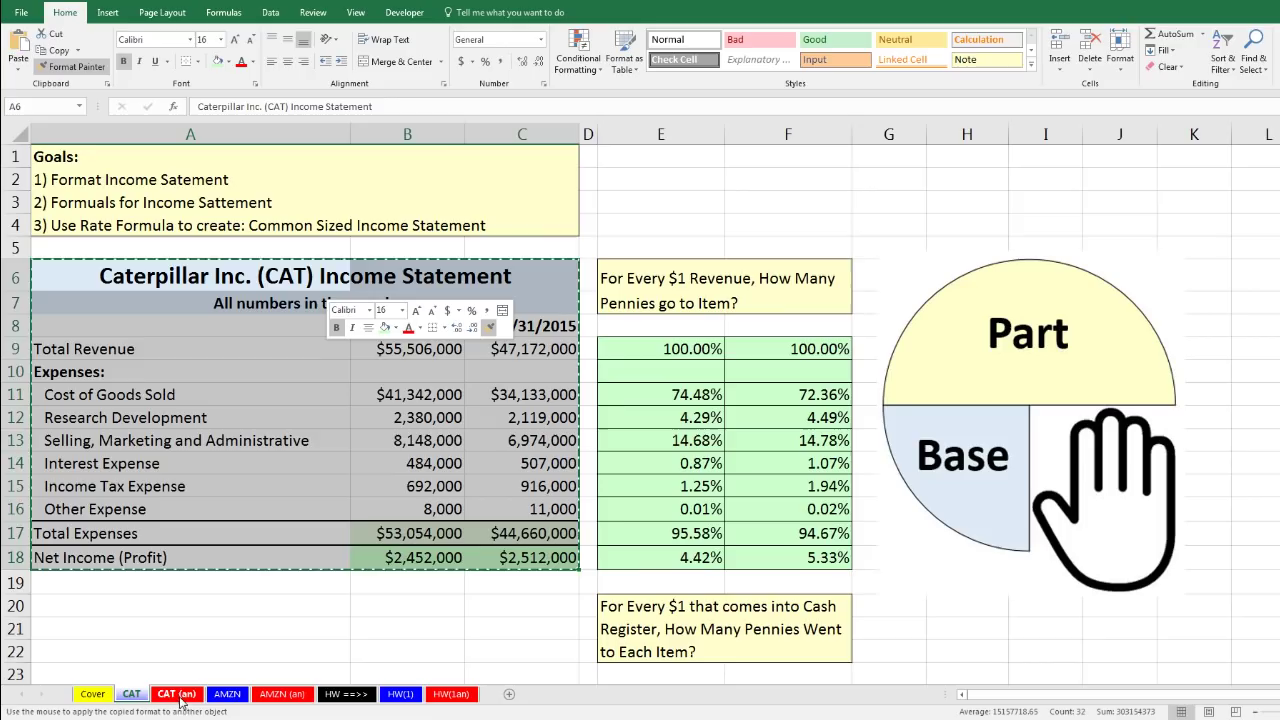
left_click(227, 694)
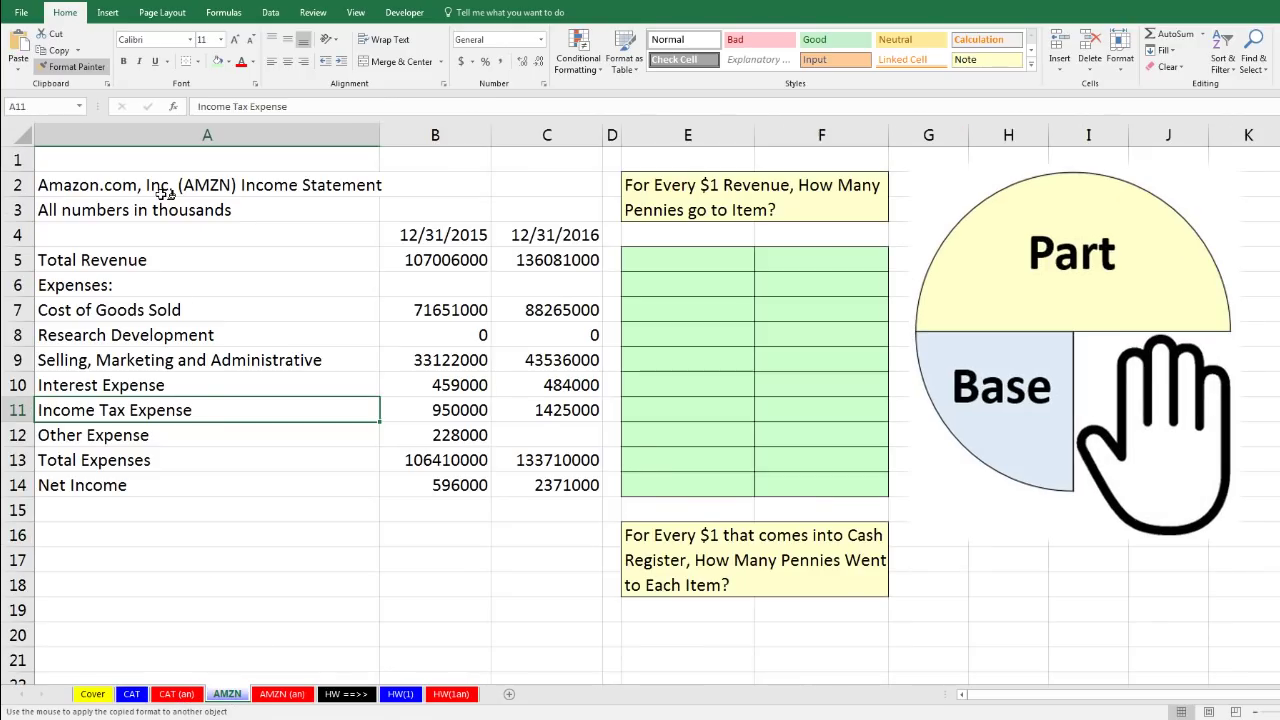
left_click(122, 186)
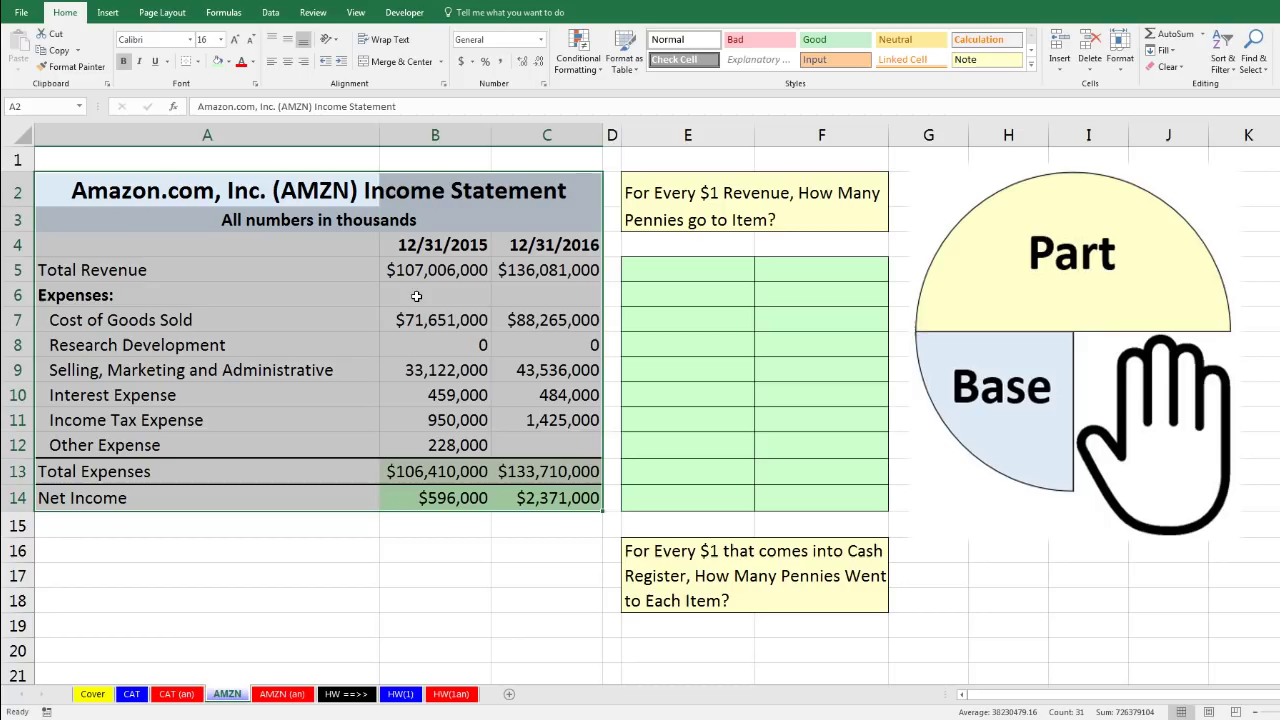
- Enter the 2015 Net Income formula =B5-B13 in B14
left_click(455, 500)
type("=B5-B13")
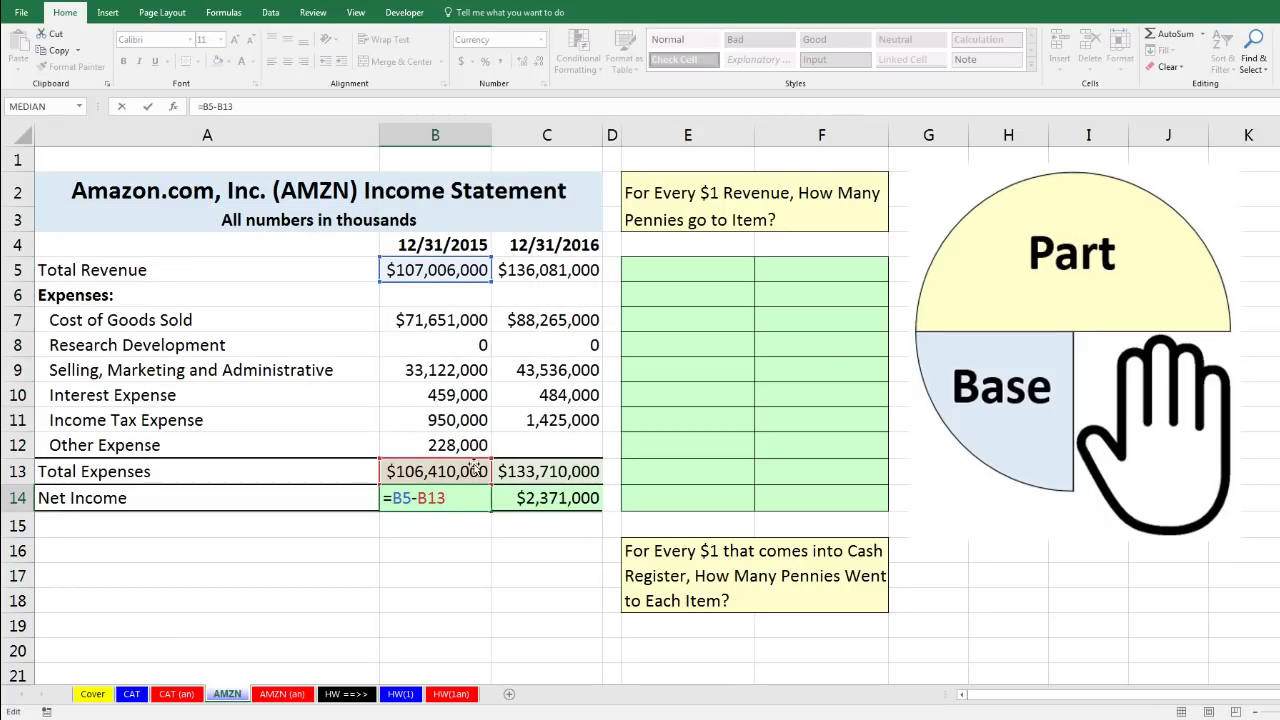
key("ctrl+Return")
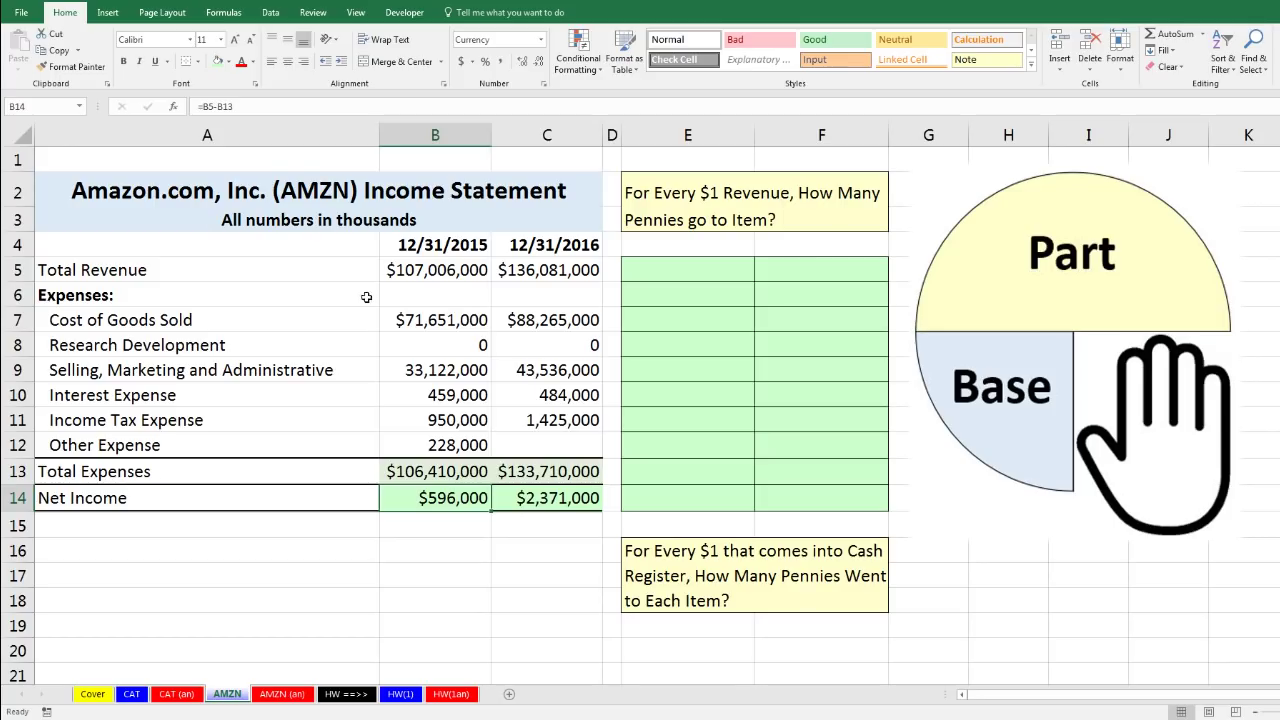
- Enter the test formula =B$5 in E5 after cycling the 2015 revenue reference through its relative, absolute and mixed forms
left_click(689, 269)
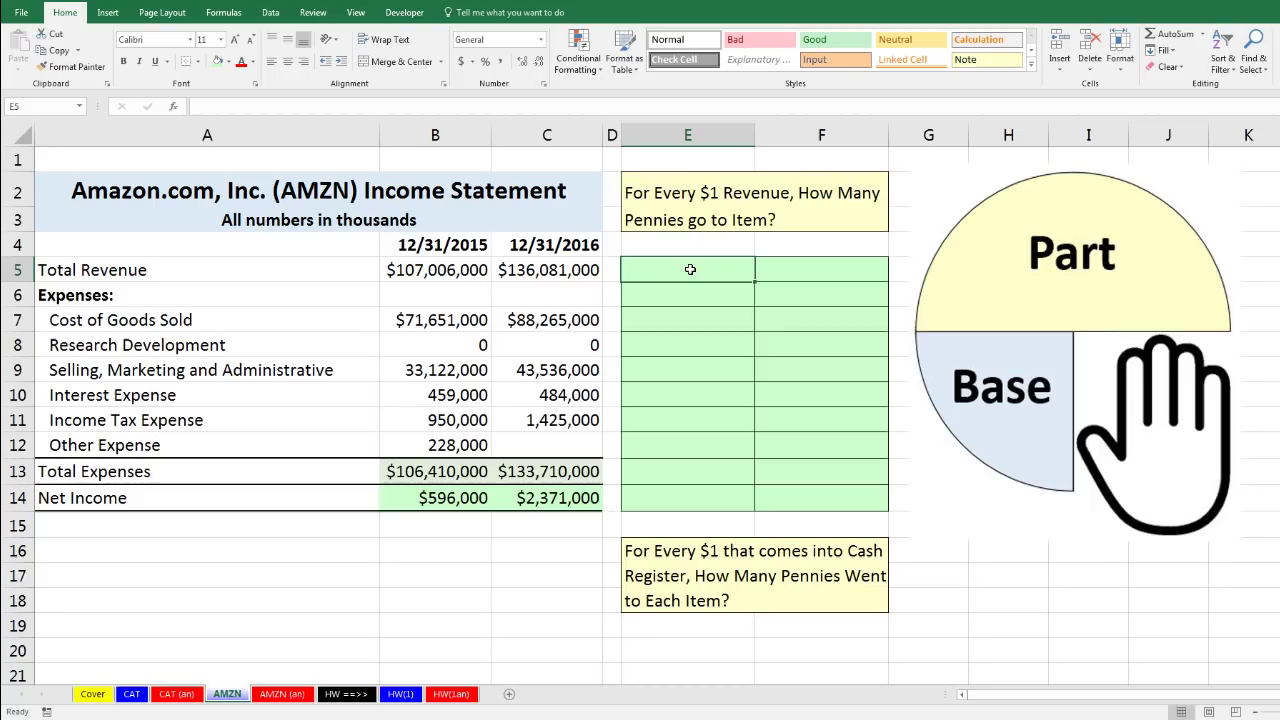
type("=")
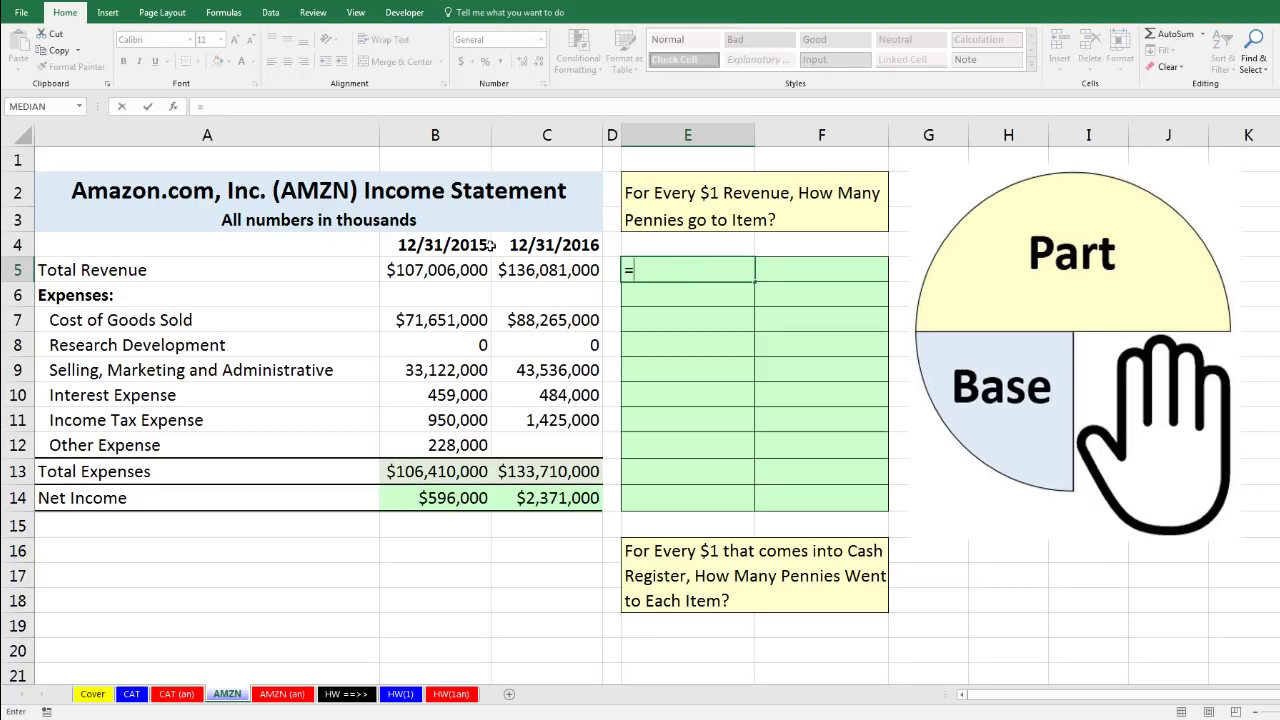
left_click(467, 270)
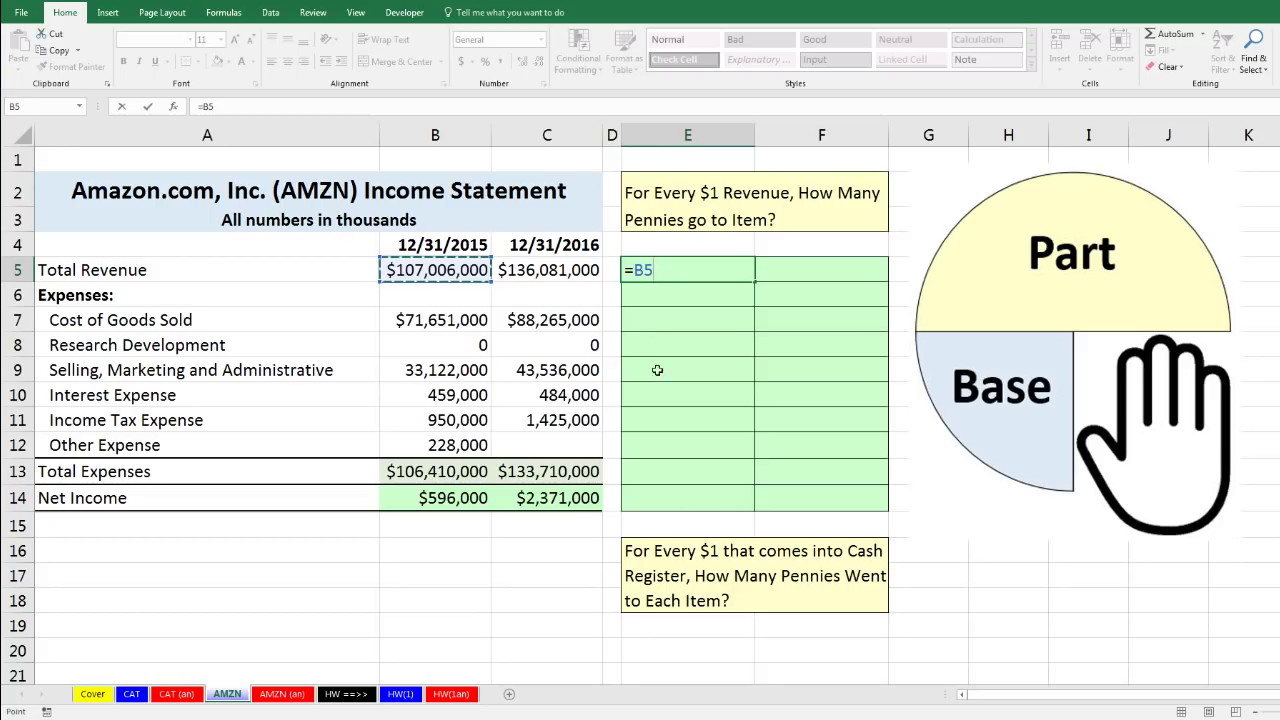
key("F4")
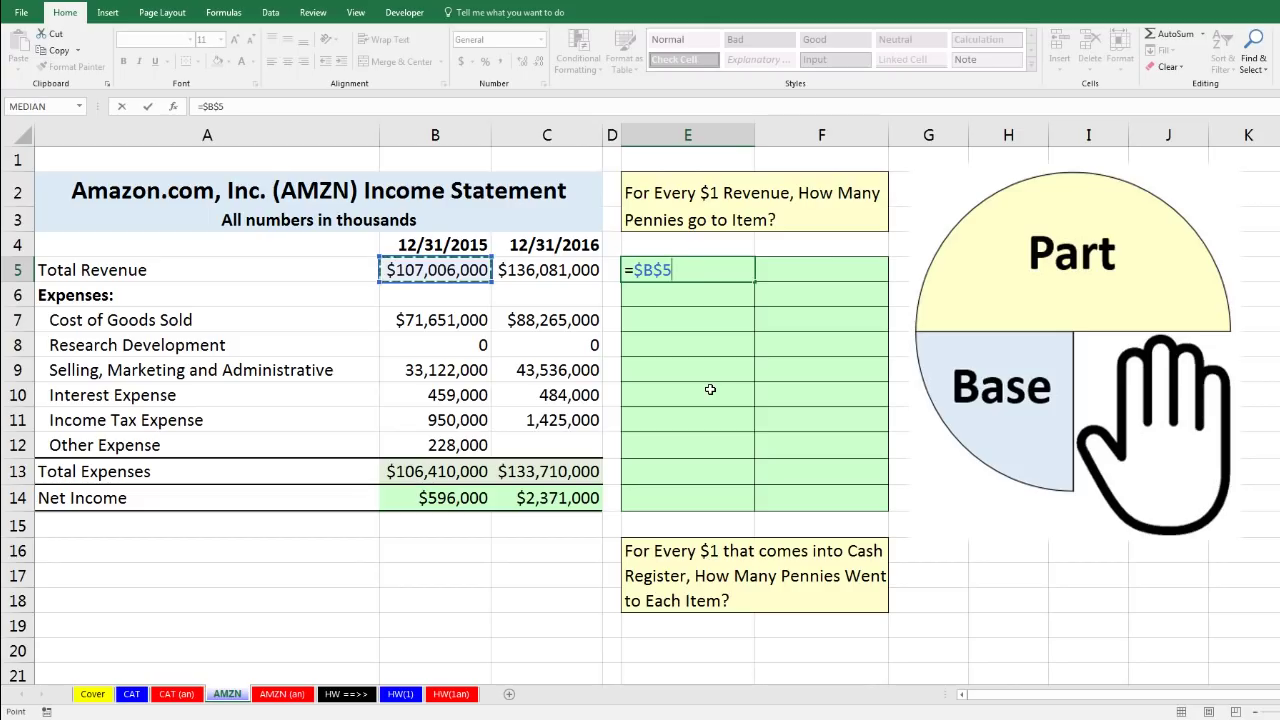
key("F4")
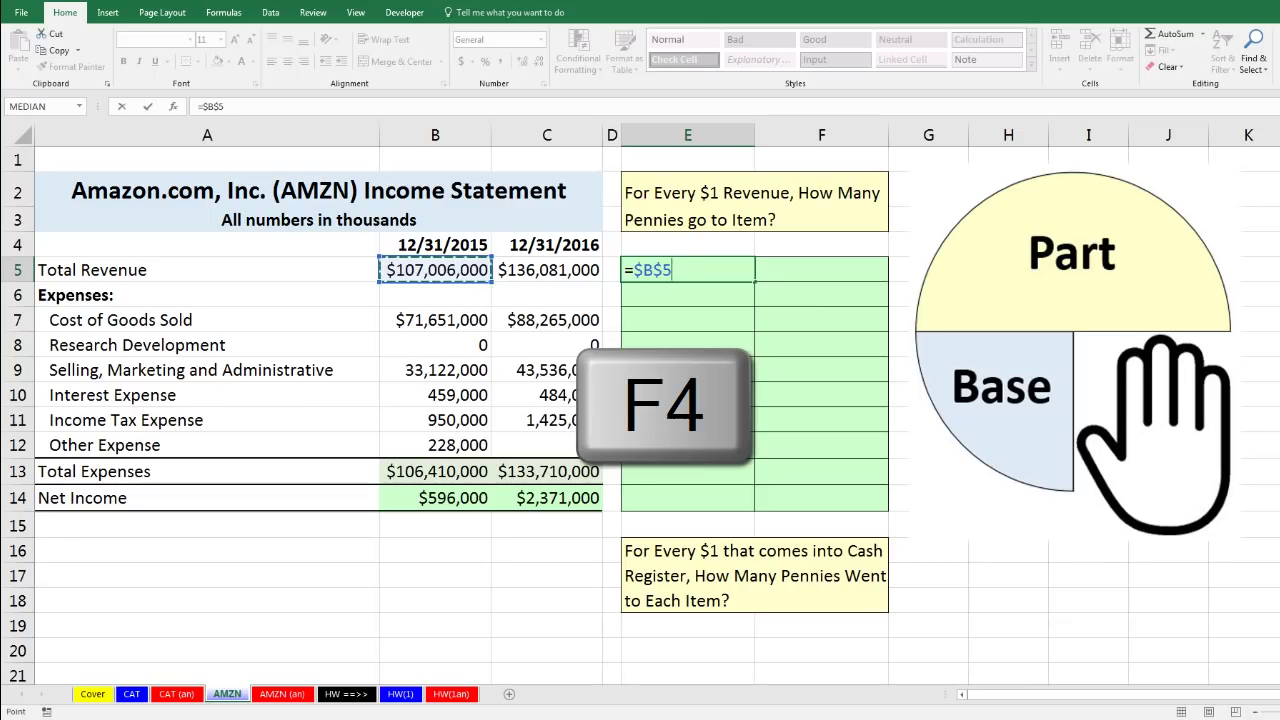
key("F4")
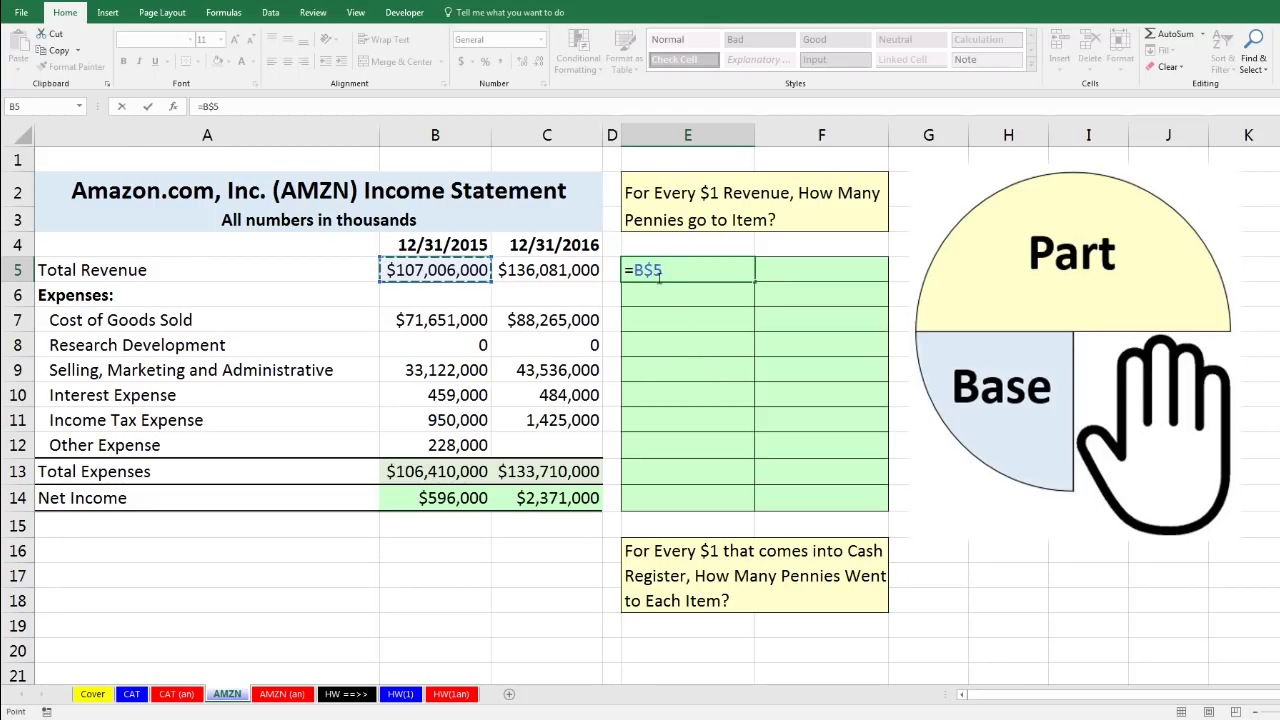
key("F4")
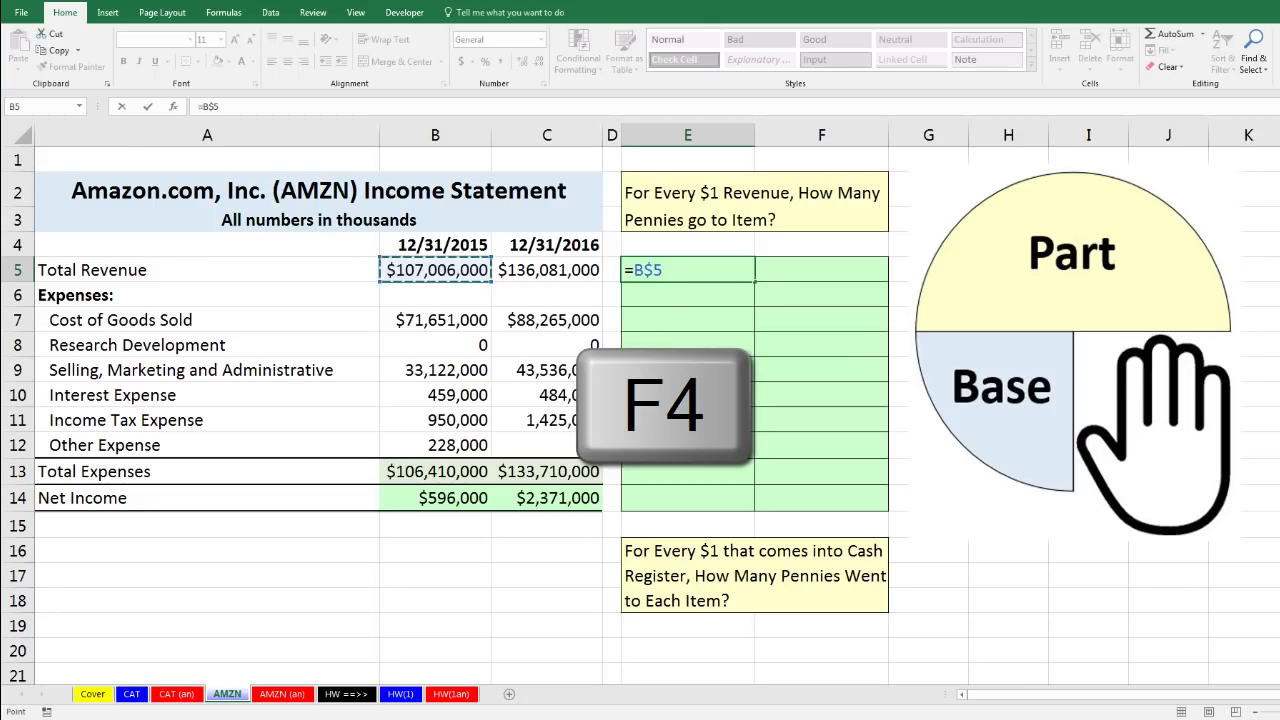
key("F4")
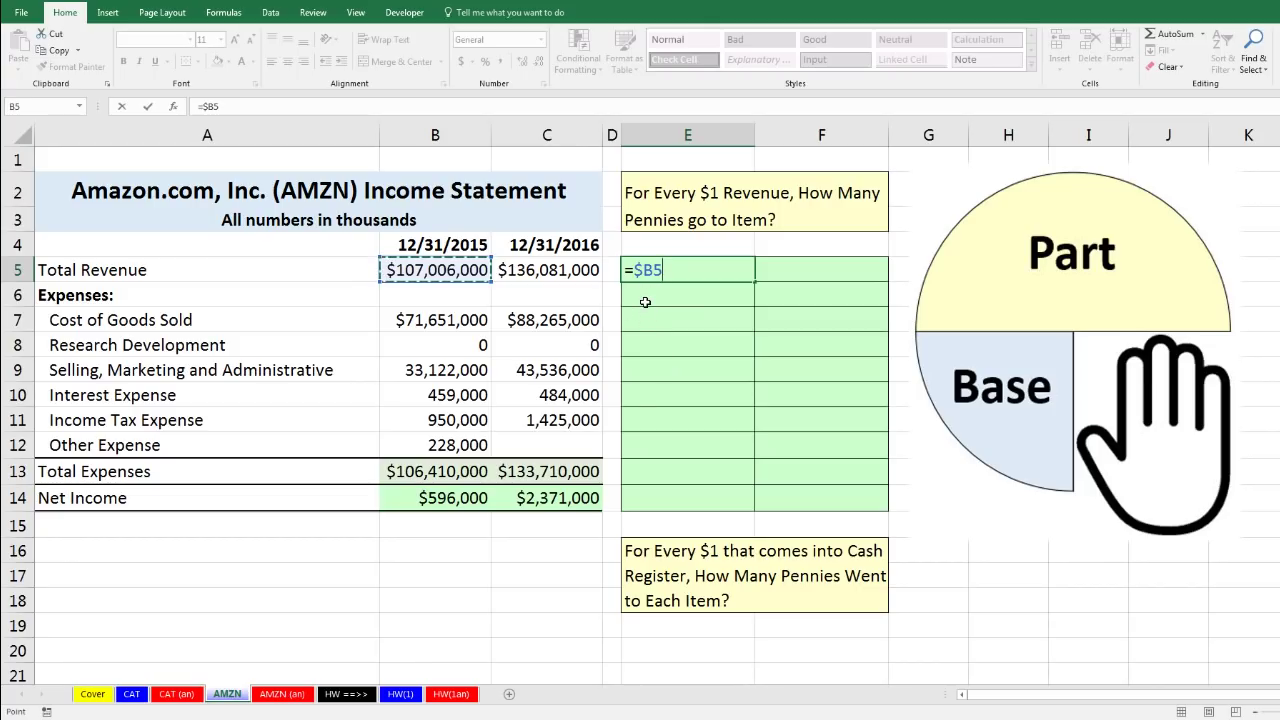
key("F4")
key("F4")
key("F4")
key("F4")
key("F4")
key("F4")
key("F4")
key("F4")
key("F4")
key("F4")
key("F4")
key("F4")
key("F4")
key("F4")
key("F4")
key("F4")
key("F4")
key("F4")
key("F4")
key("F4")
key("F4")
key("F4")
key("F4")
key("F4")
key("F4")
key("F4")
key("F4")
key("ctrl+Return")
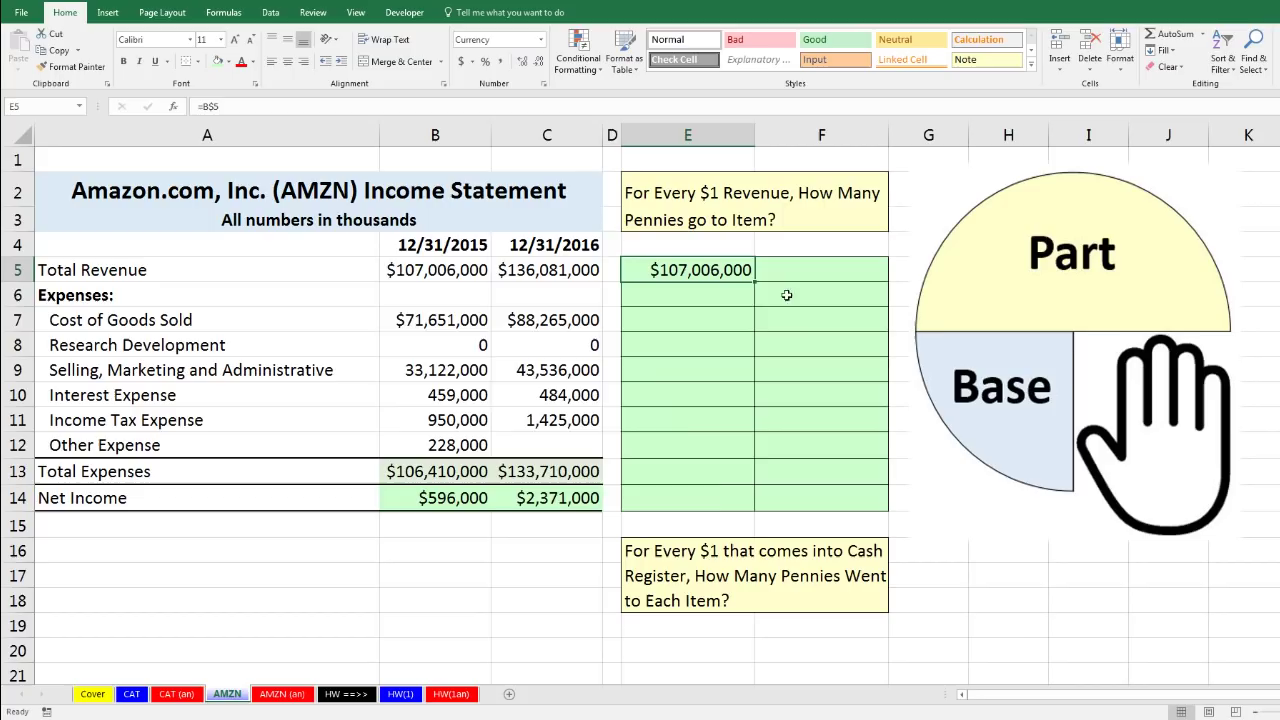
- Fill the E5 test formula down and across through E5:F14 and check the references in E7:E9
left_click_drag(754, 283, 763, 505)
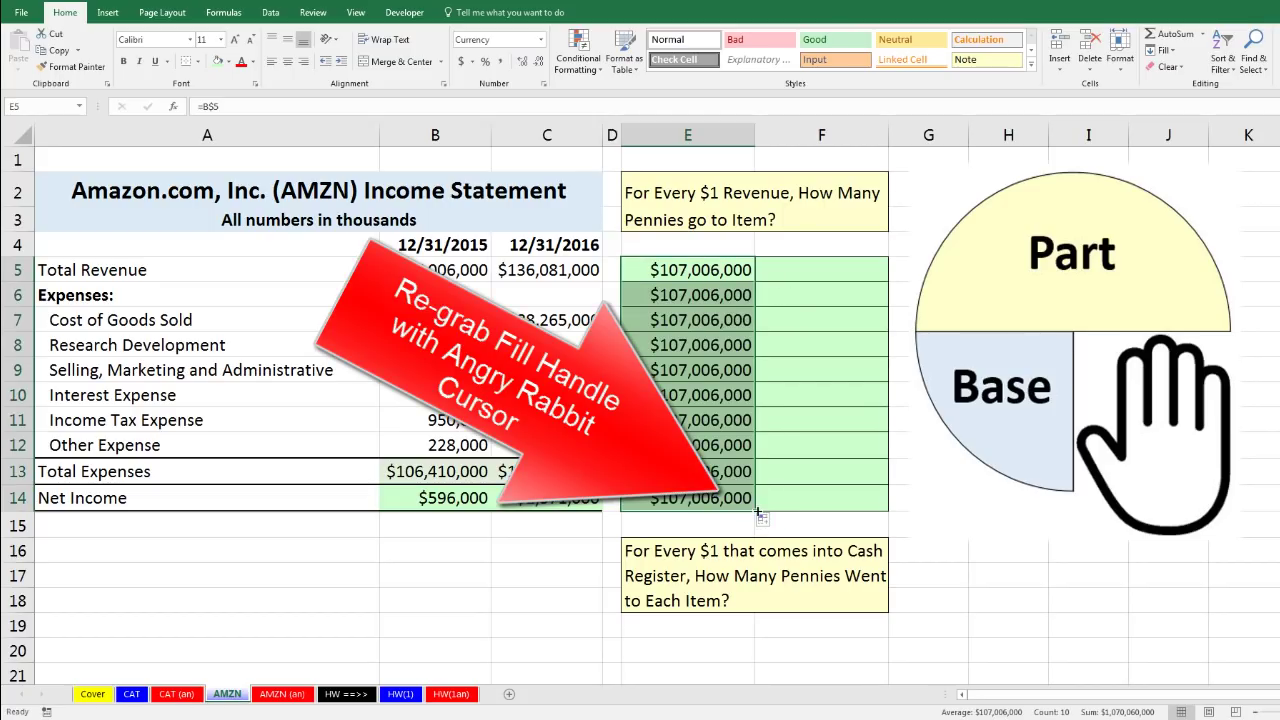
left_click_drag(760, 516, 848, 514)
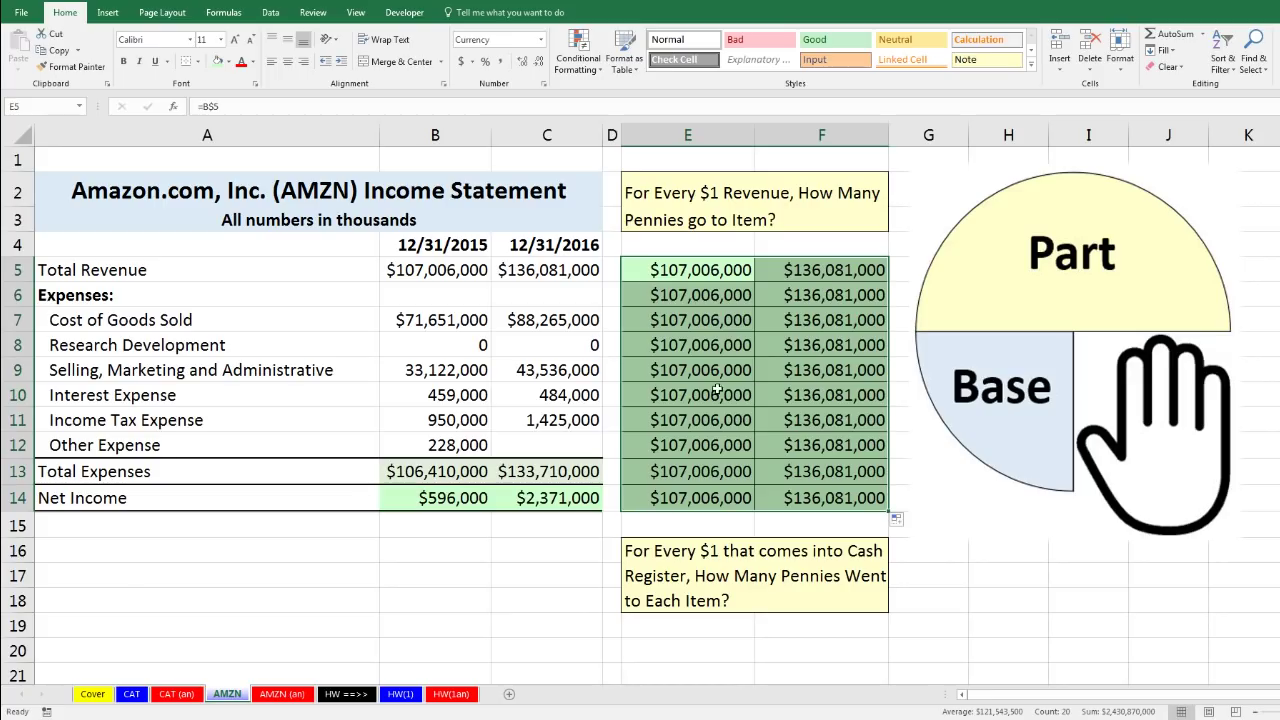
left_click(684, 323)
key("F2")
key("Return")
key("F2")
key("Return")
key("F2")
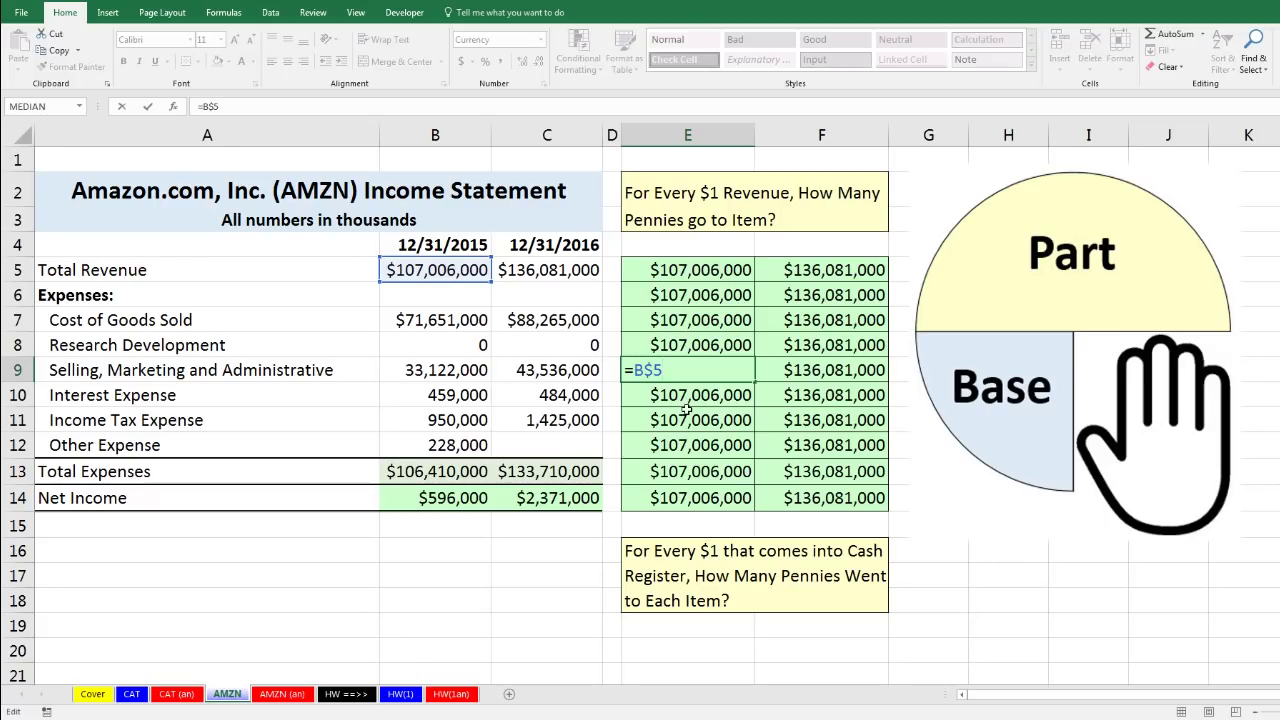
key("Return")
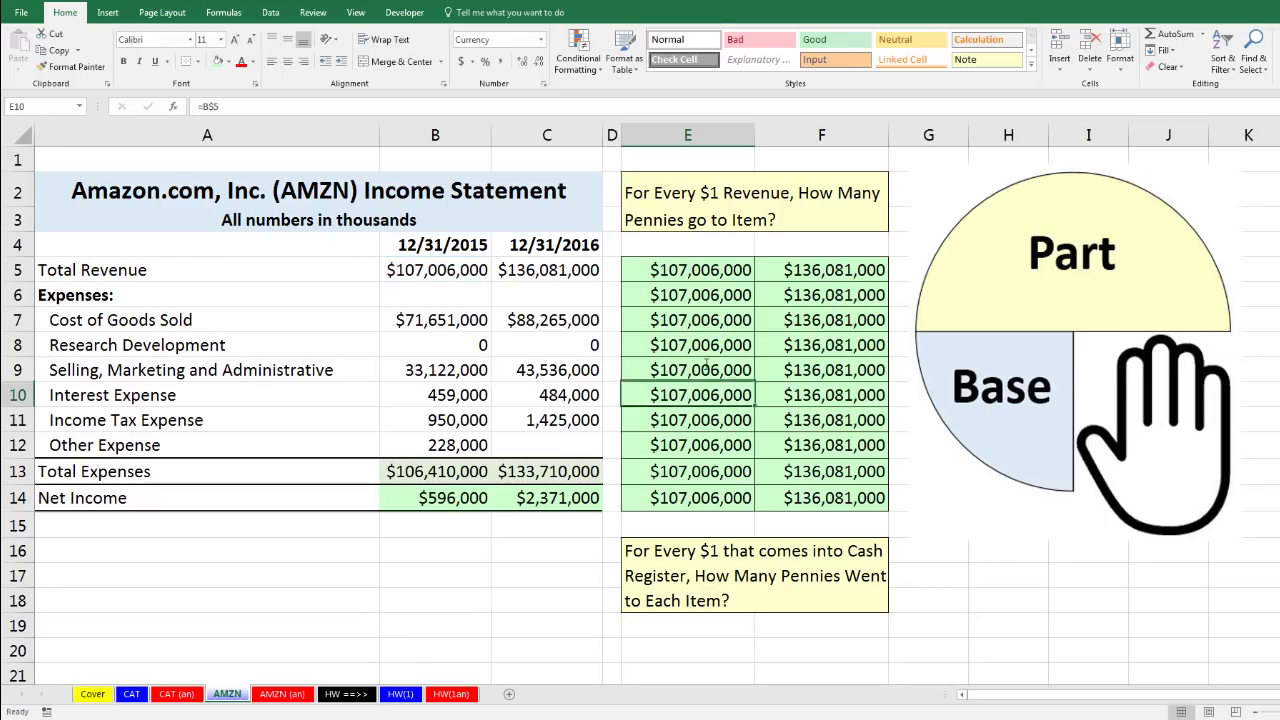
- Compare the row-locked references in E5 and F5, and check the 2016 formulas down through F7
left_click(769, 273)
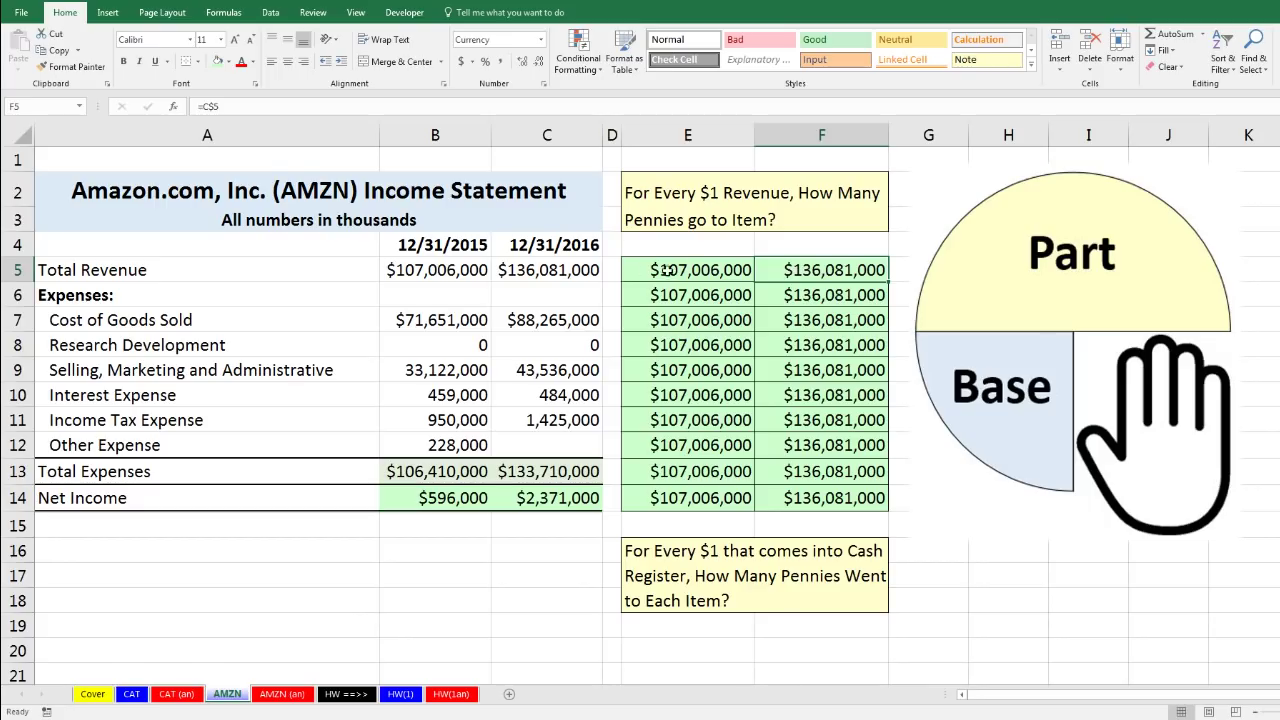
left_click(693, 271)
double_click(693, 271)
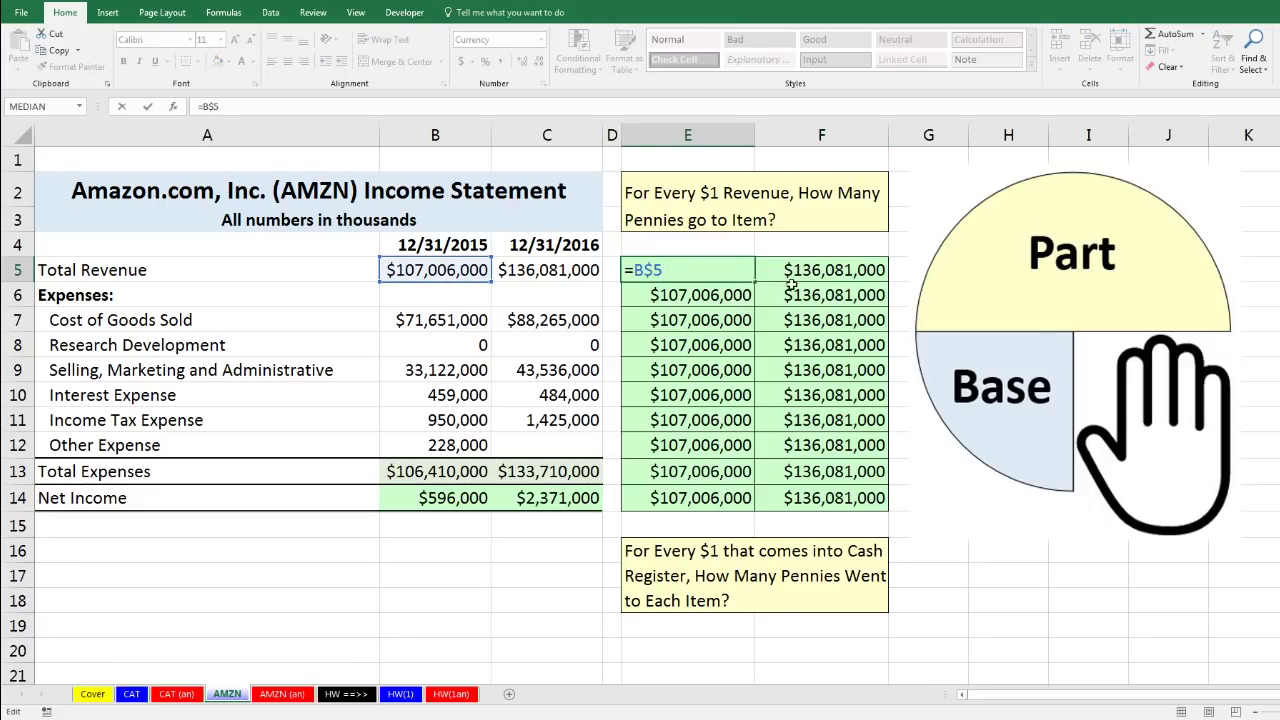
key("Tab")
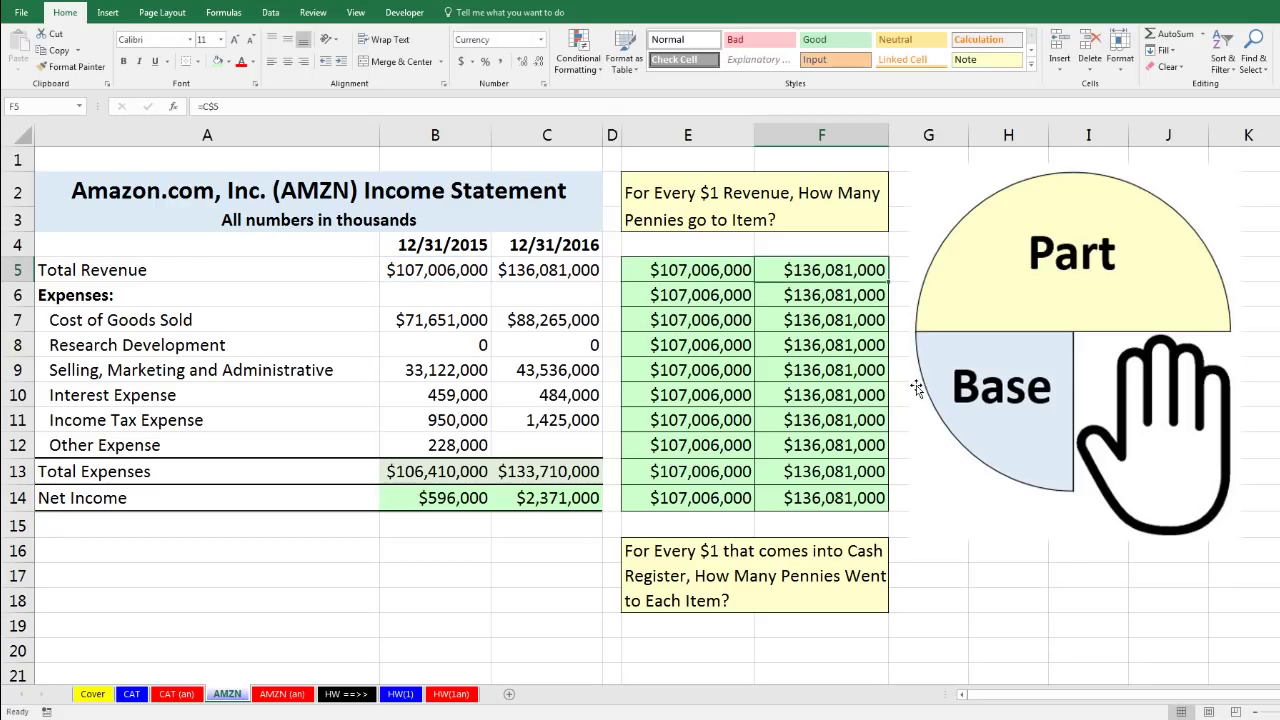
key("F2")
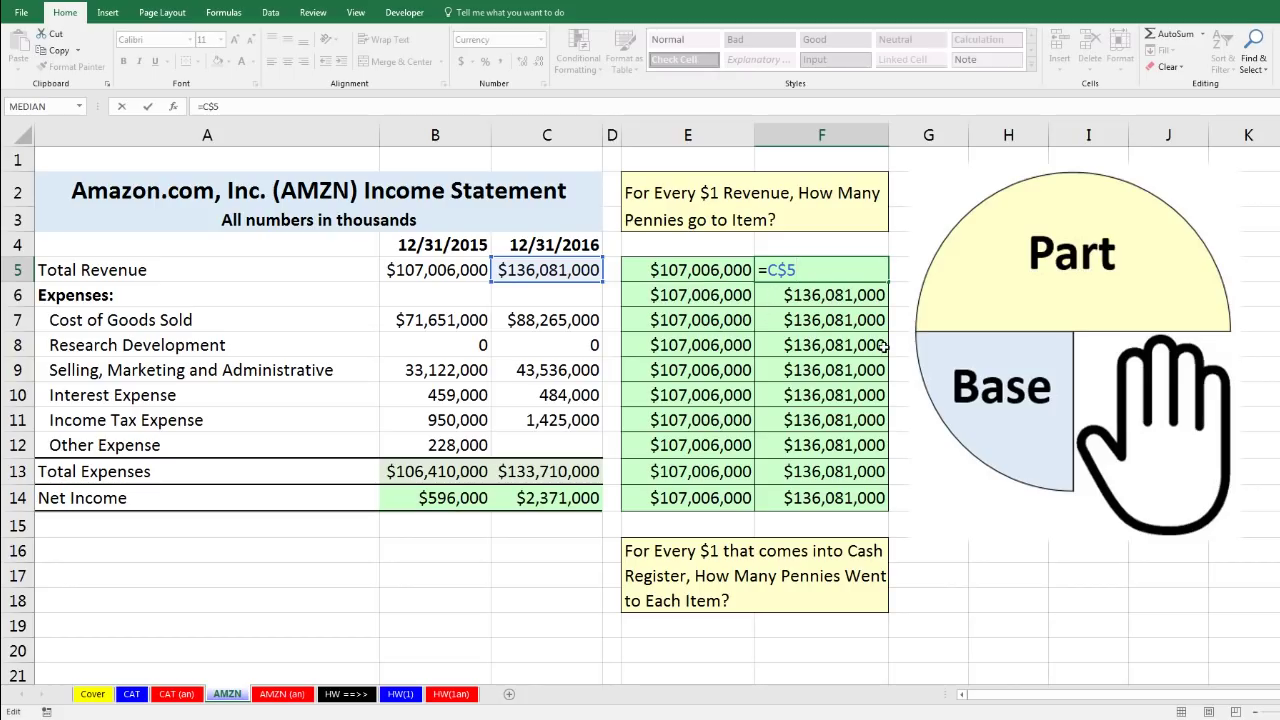
key("Return")
key("F2")
key("Return")
key("F2")
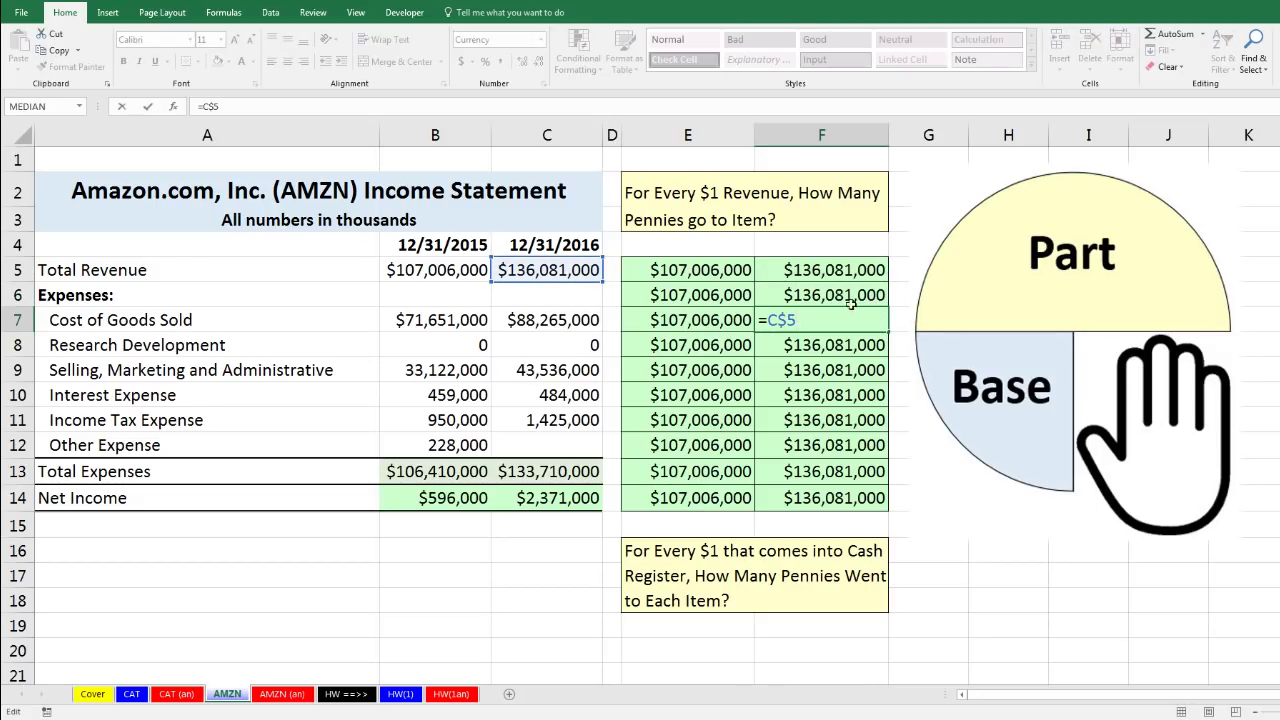
key("Return")
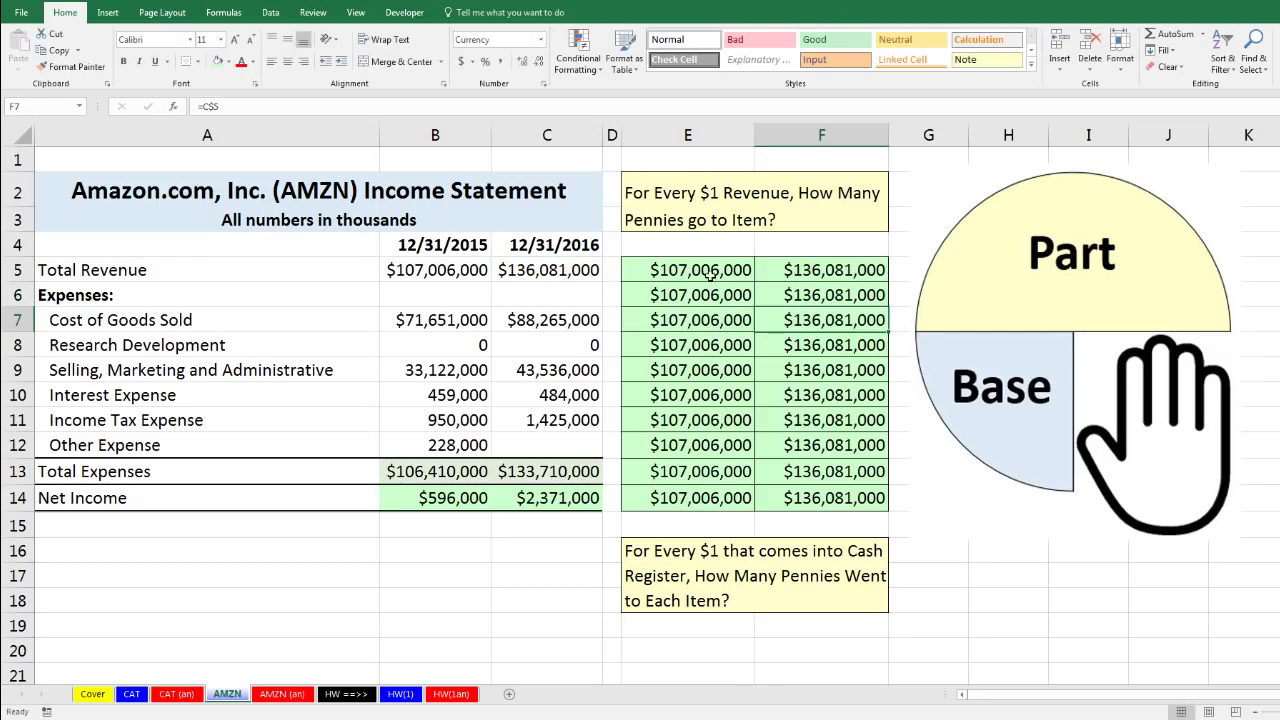
- Clear the test formulas from E5:F14
left_click(703, 272)
left_click_drag(748, 285, 830, 498)
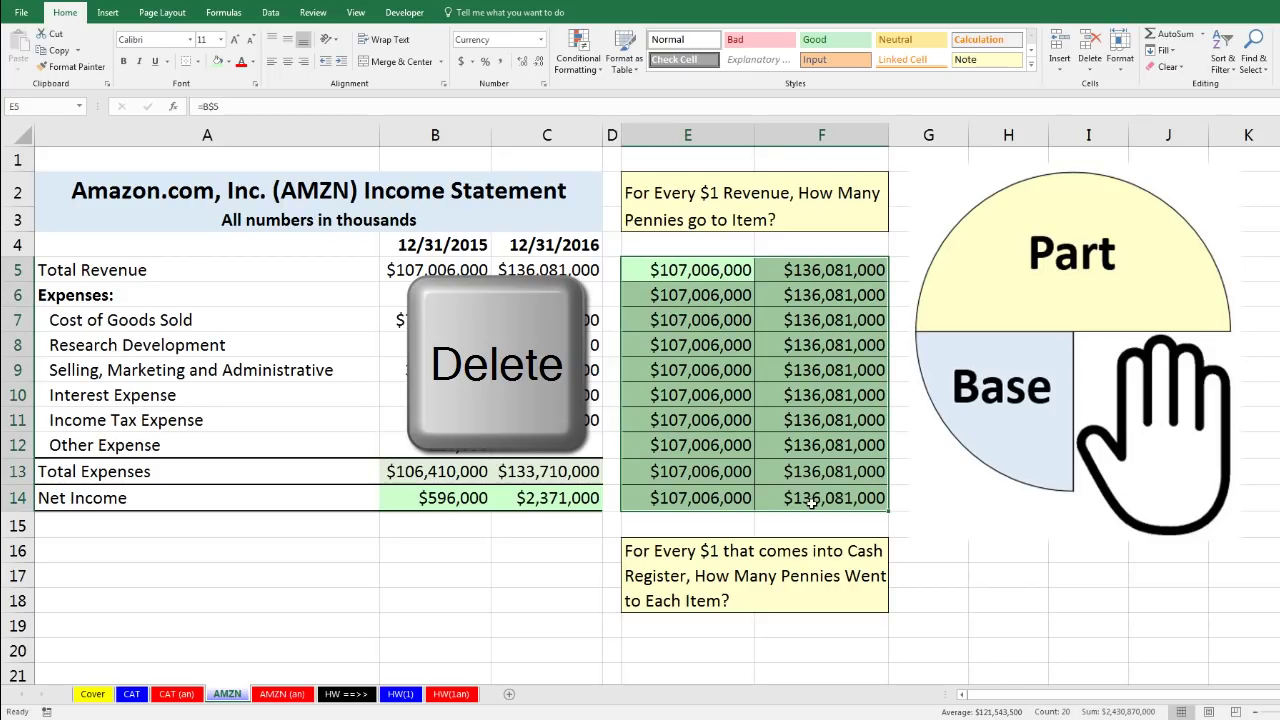
key("Delete")
- Enter the 2015 Total Revenue rate formula =B5/B$5 in E5, with only the row of the base reference locked
left_click(687, 266)
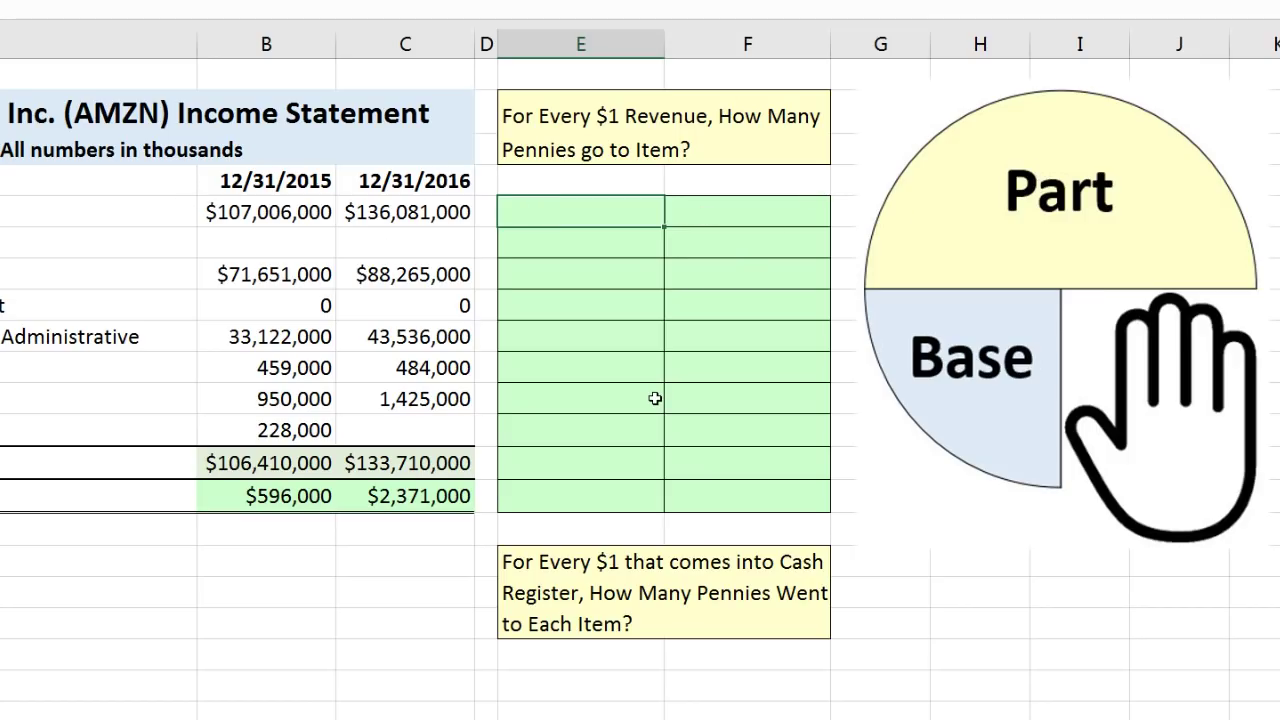
type("=")
left_click(287, 212)
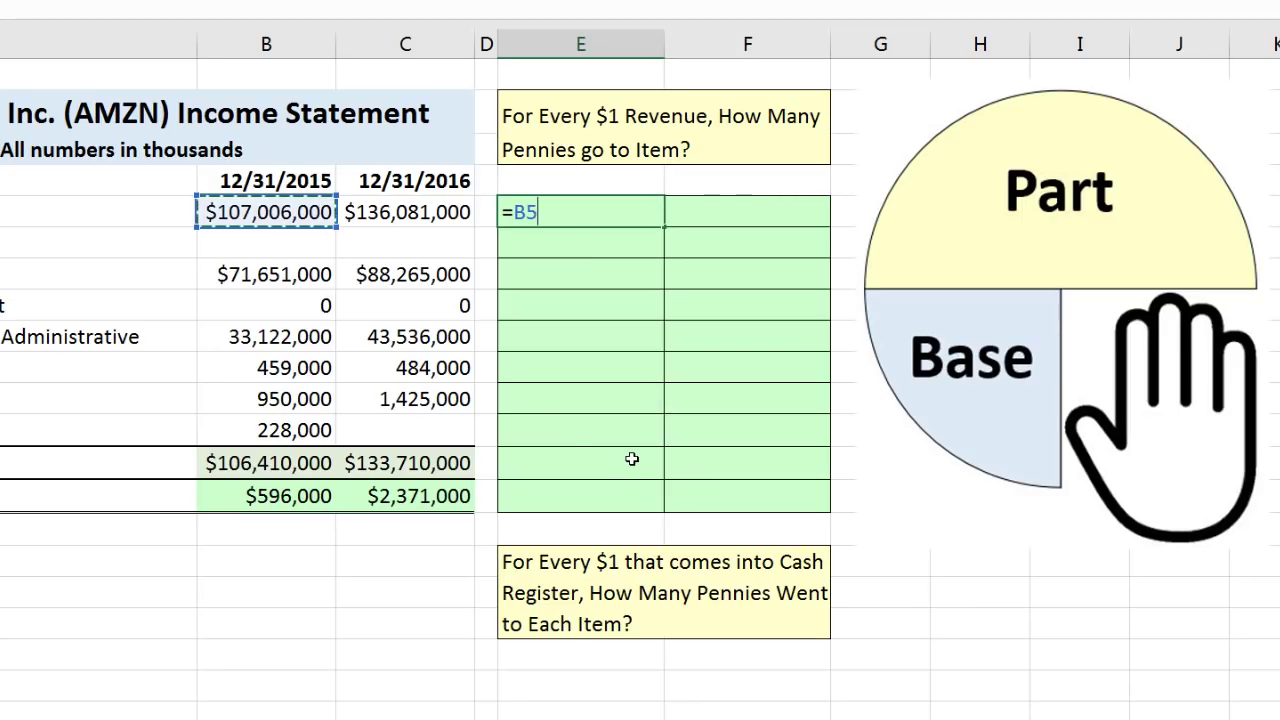
type("/")
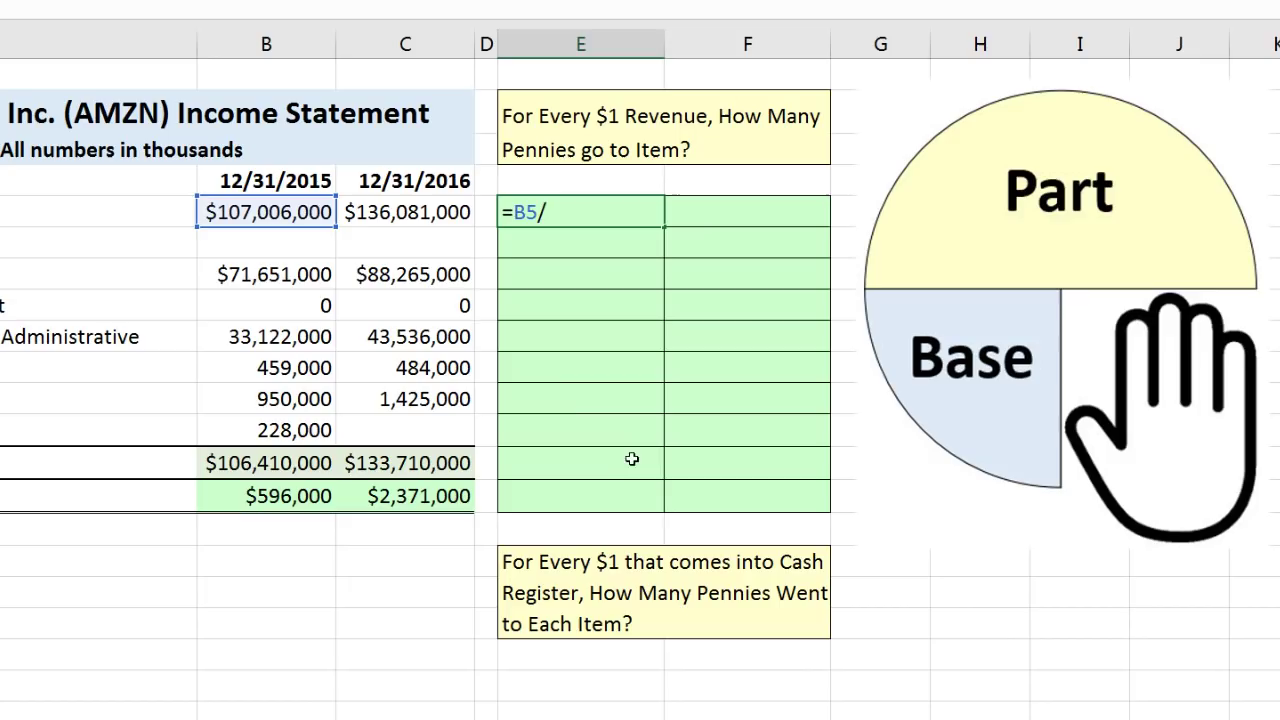
left_click(258, 213)
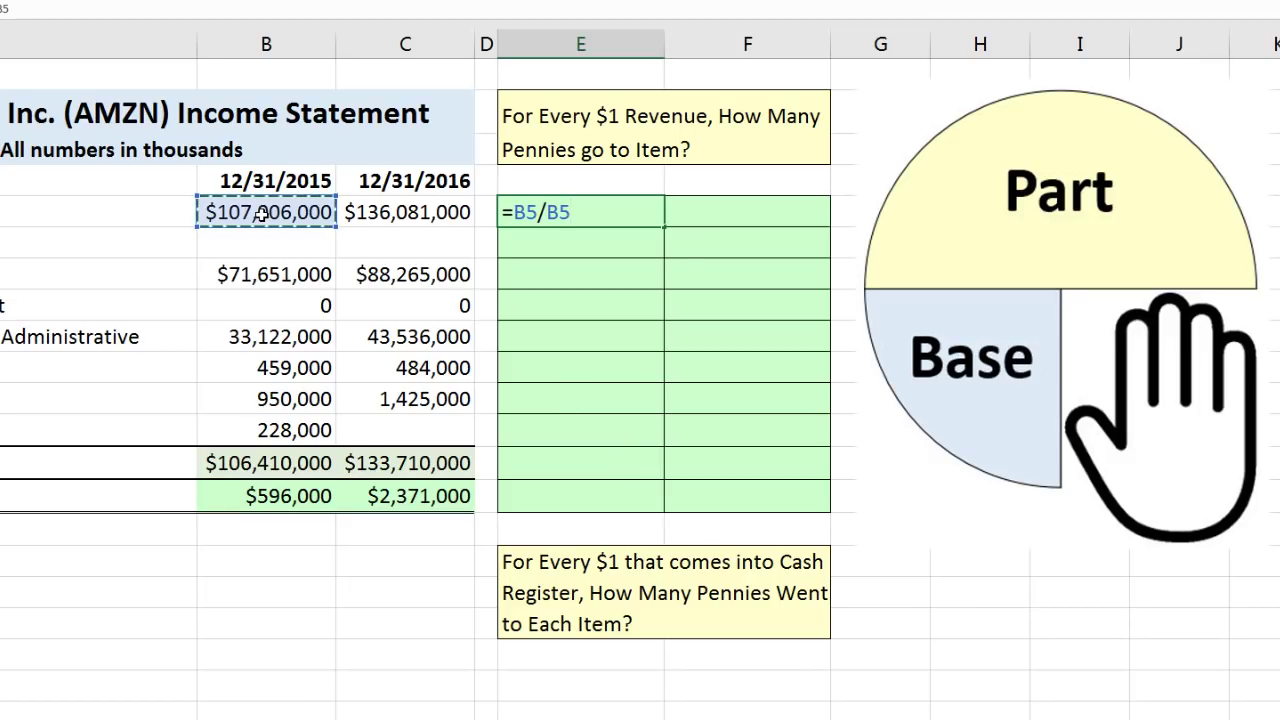
key("F4")
key("F4")
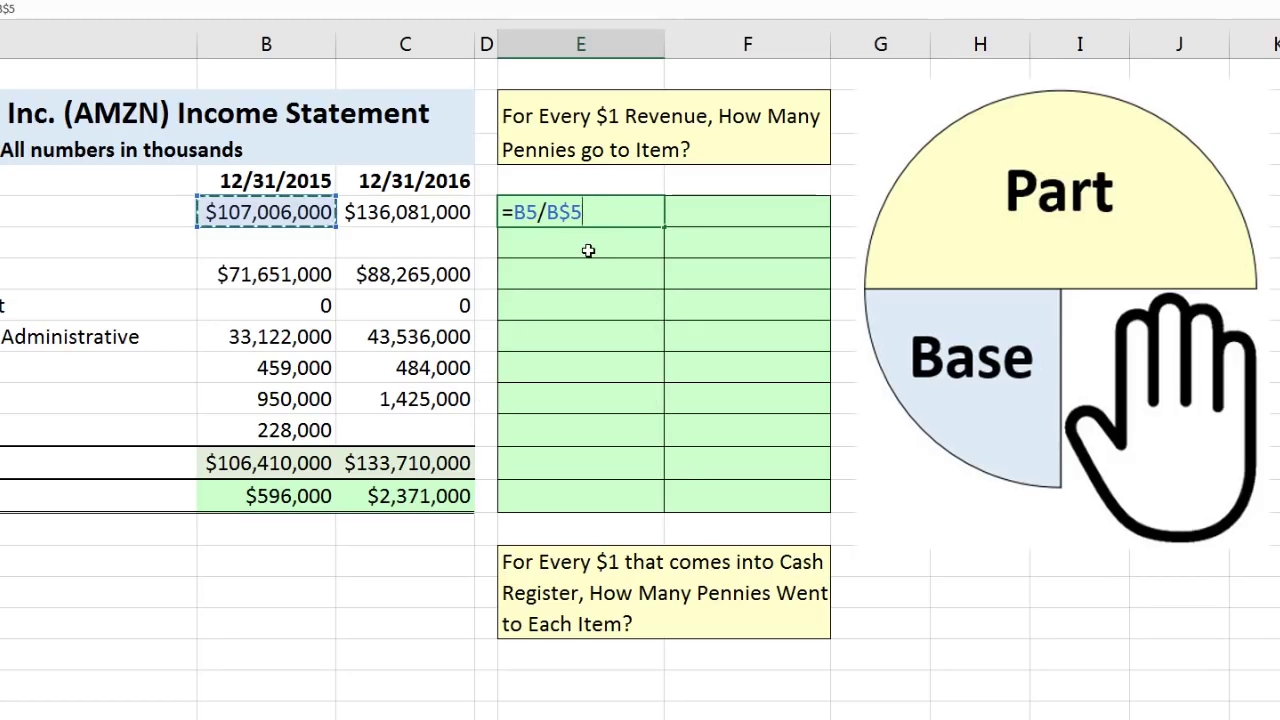
key("ctrl+Return")
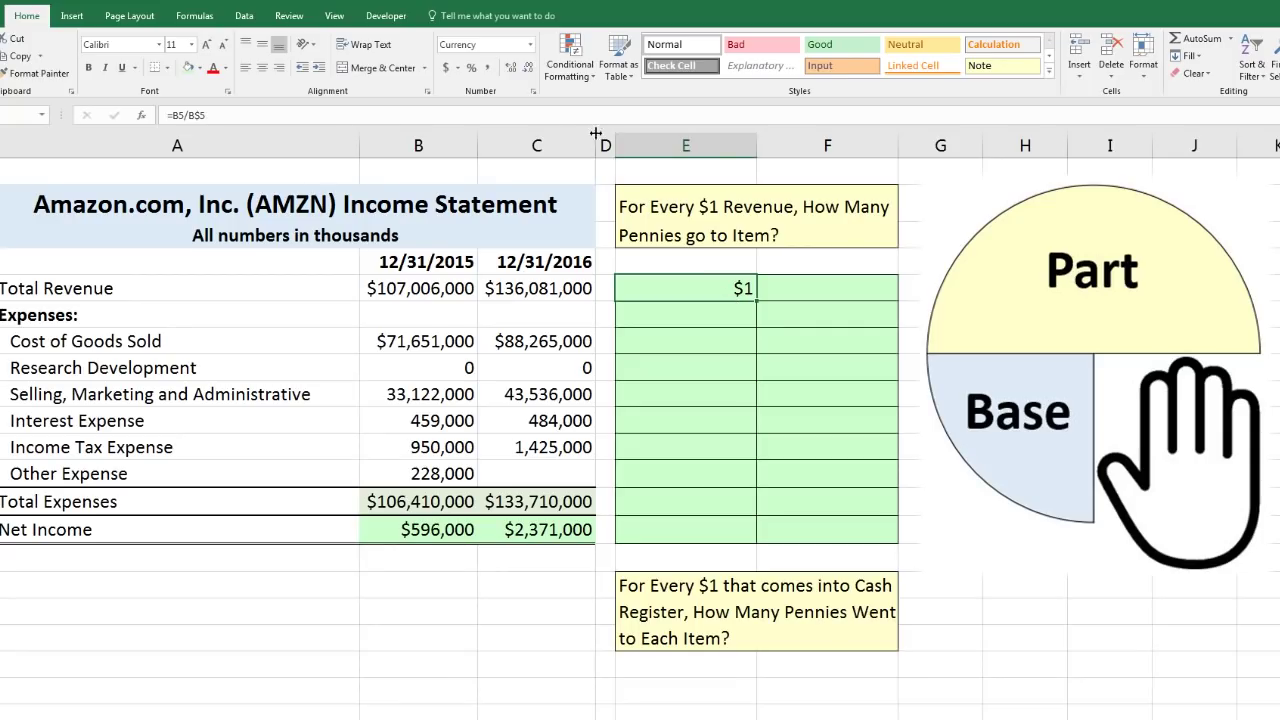
- Set E5 to the General number format and fill its formula down and across through E5:F14
left_click(531, 45)
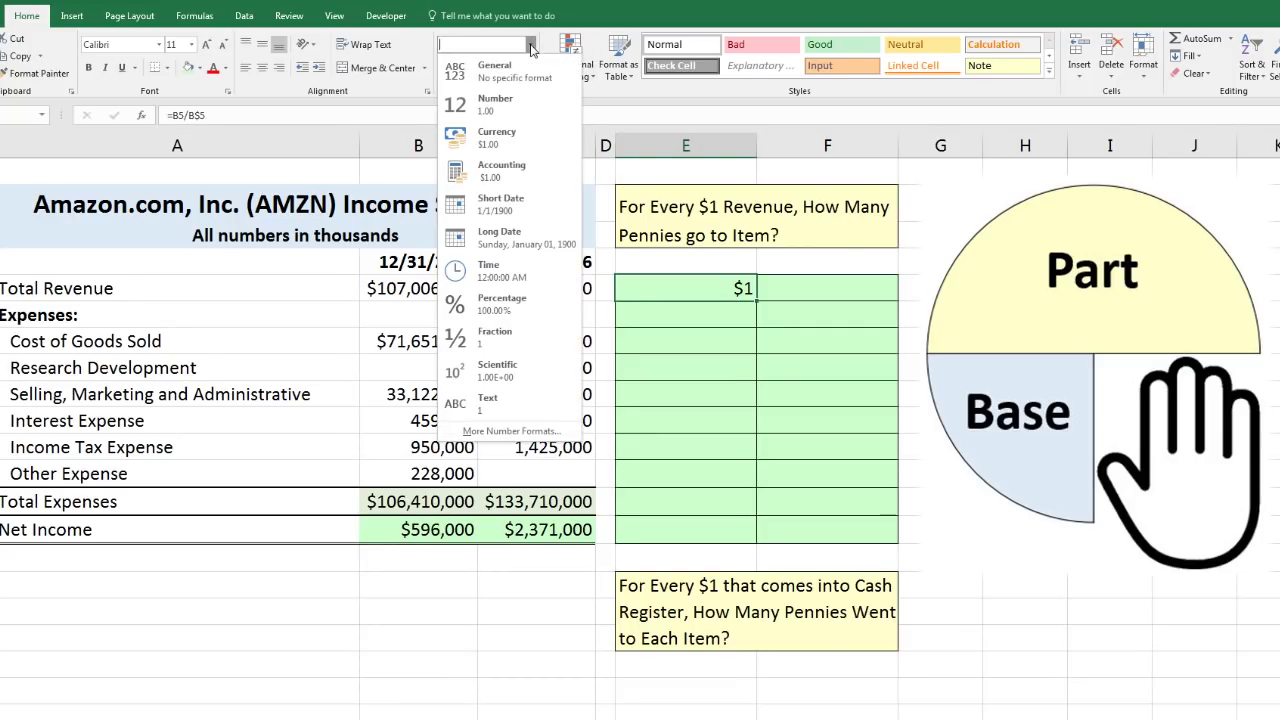
left_click(518, 70)
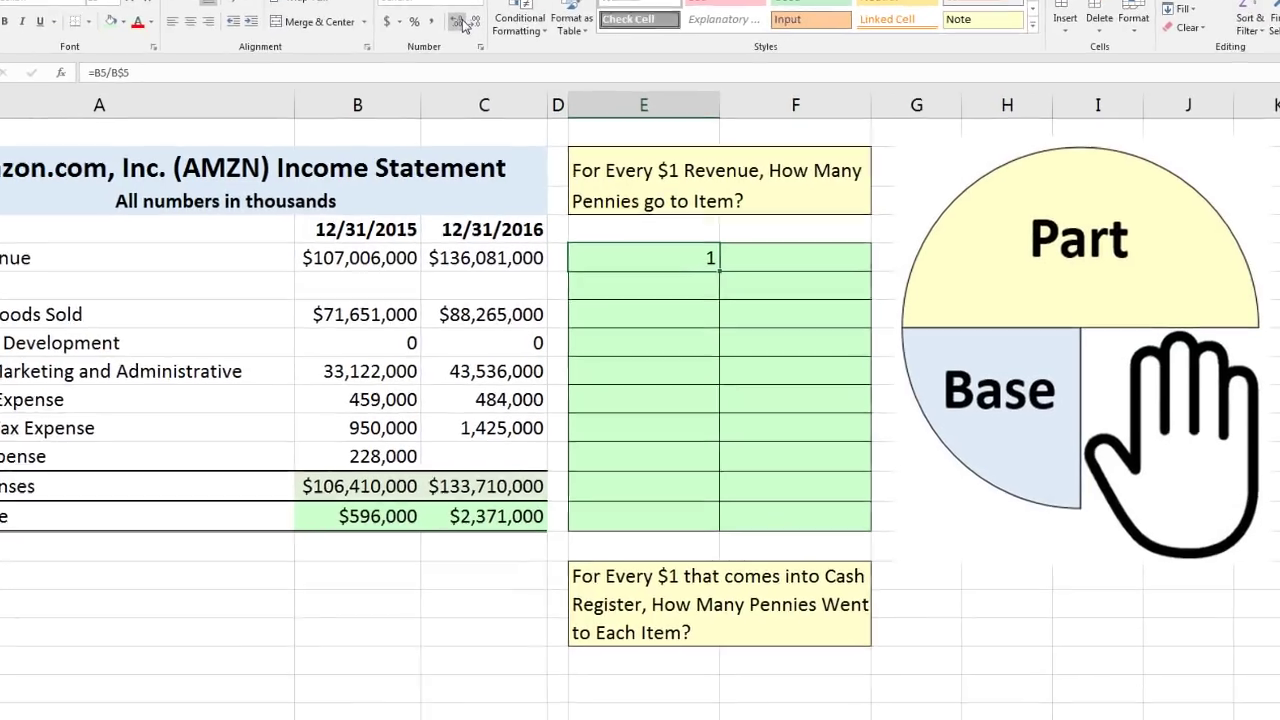
left_click_drag(757, 300, 764, 469)
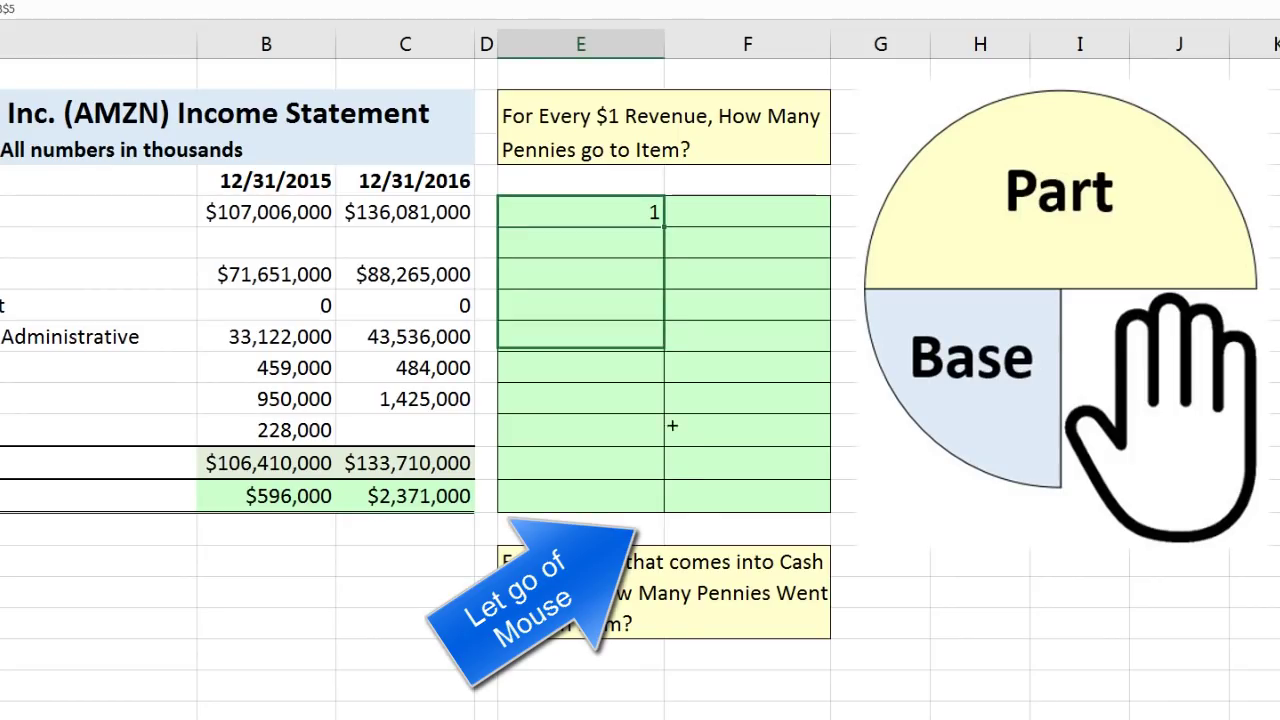
left_click_drag(672, 426, 770, 512)
- Clear the formulas beside the Expenses heading in E6:F6 and check the references of the Net Income formula in F14
left_click_drag(652, 243, 692, 243)
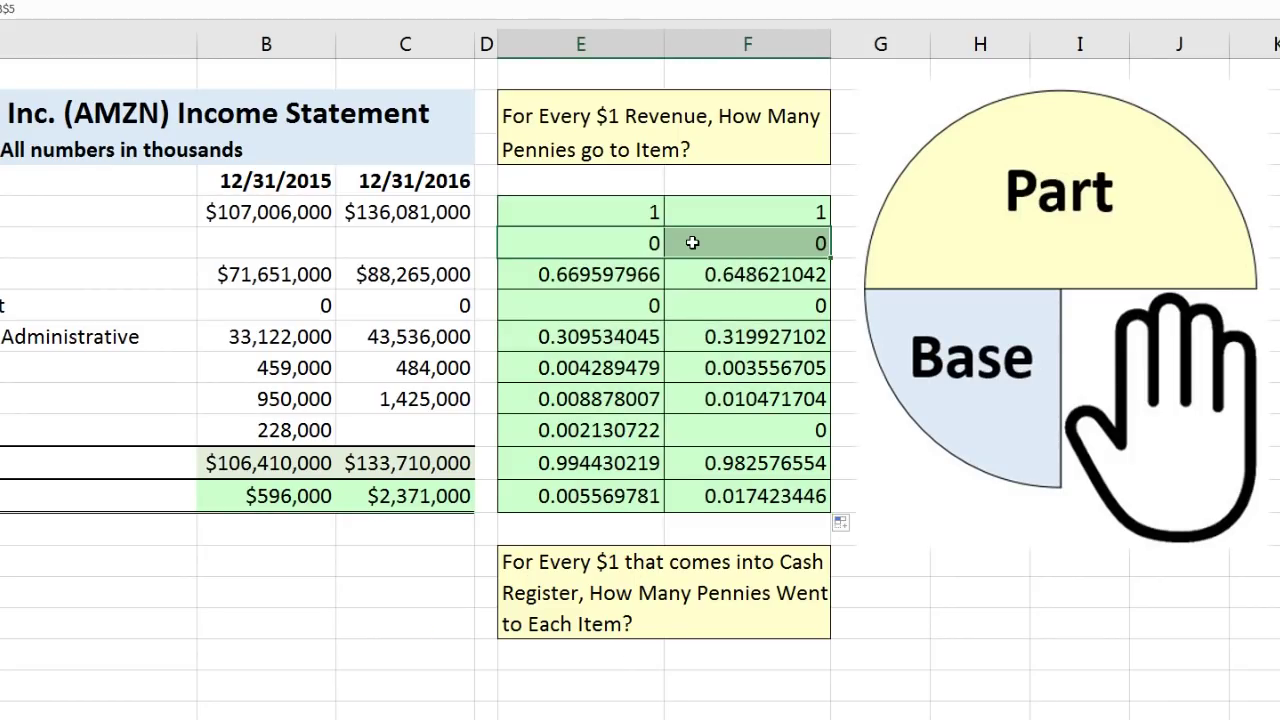
key("Delete")
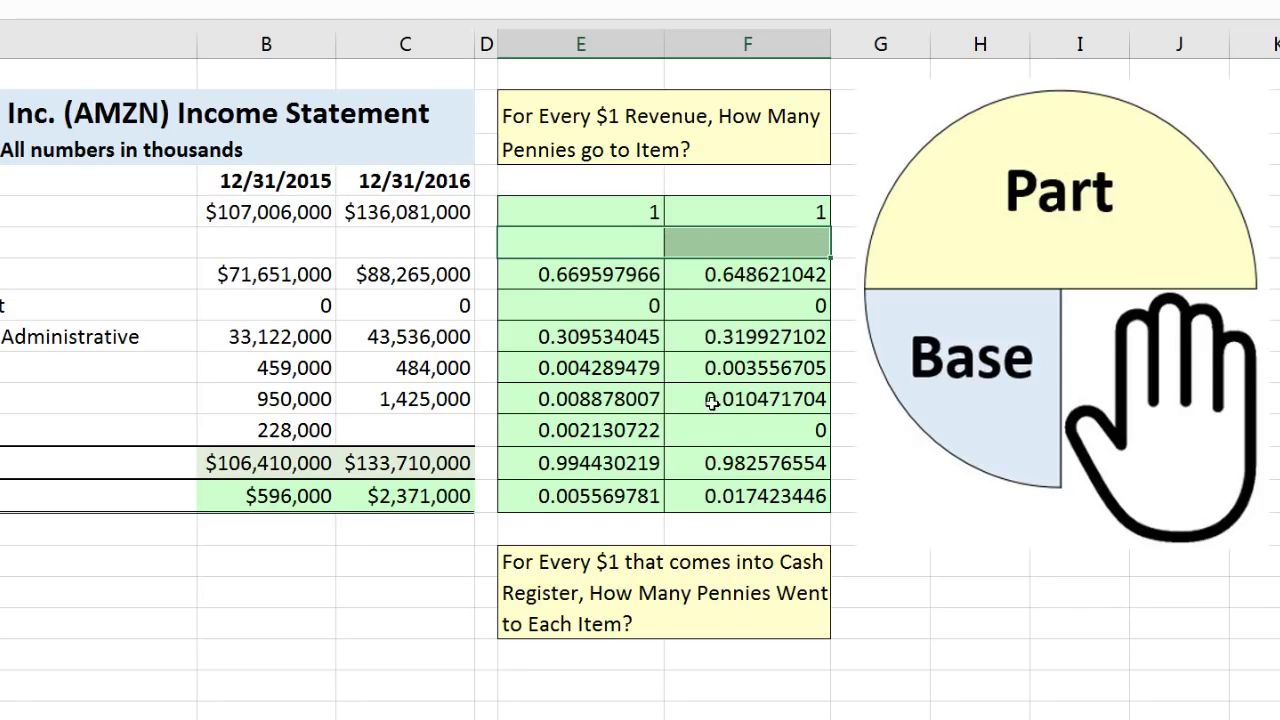
left_click(773, 497)
key("F2")
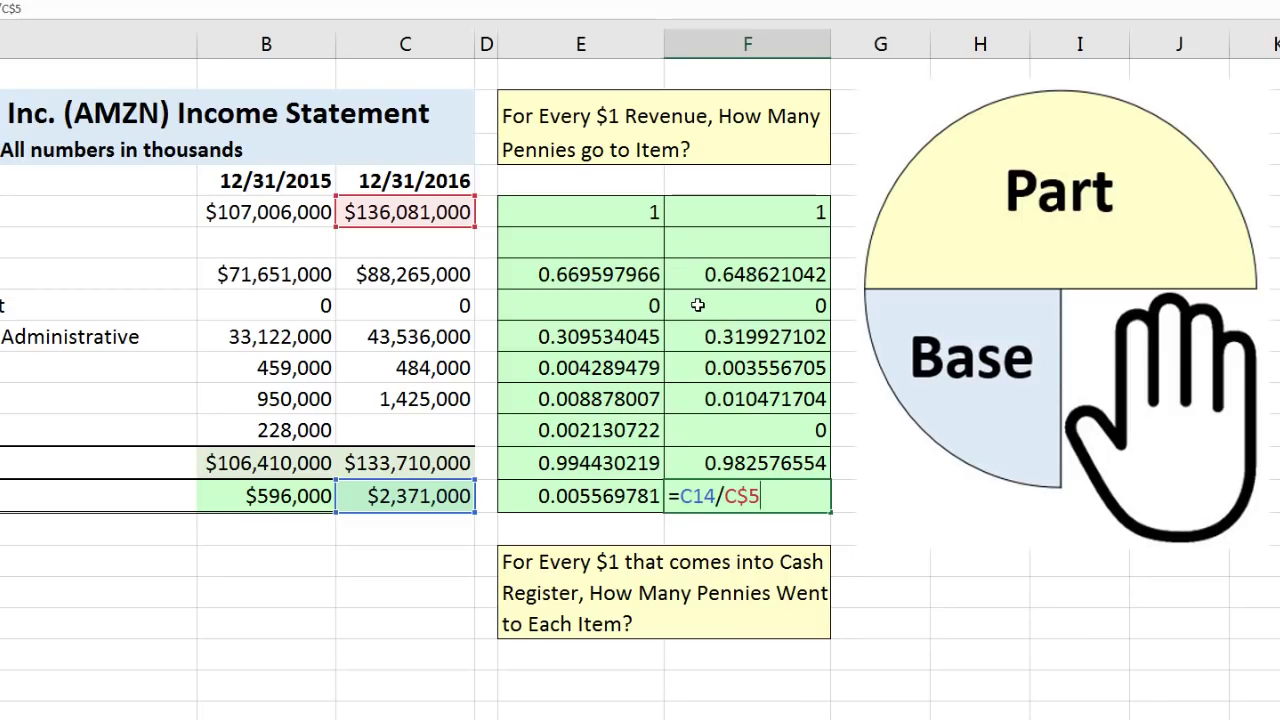
- Format the common-size rates in E5:F14 with the Percentage number format
left_click_drag(600, 213, 758, 505)
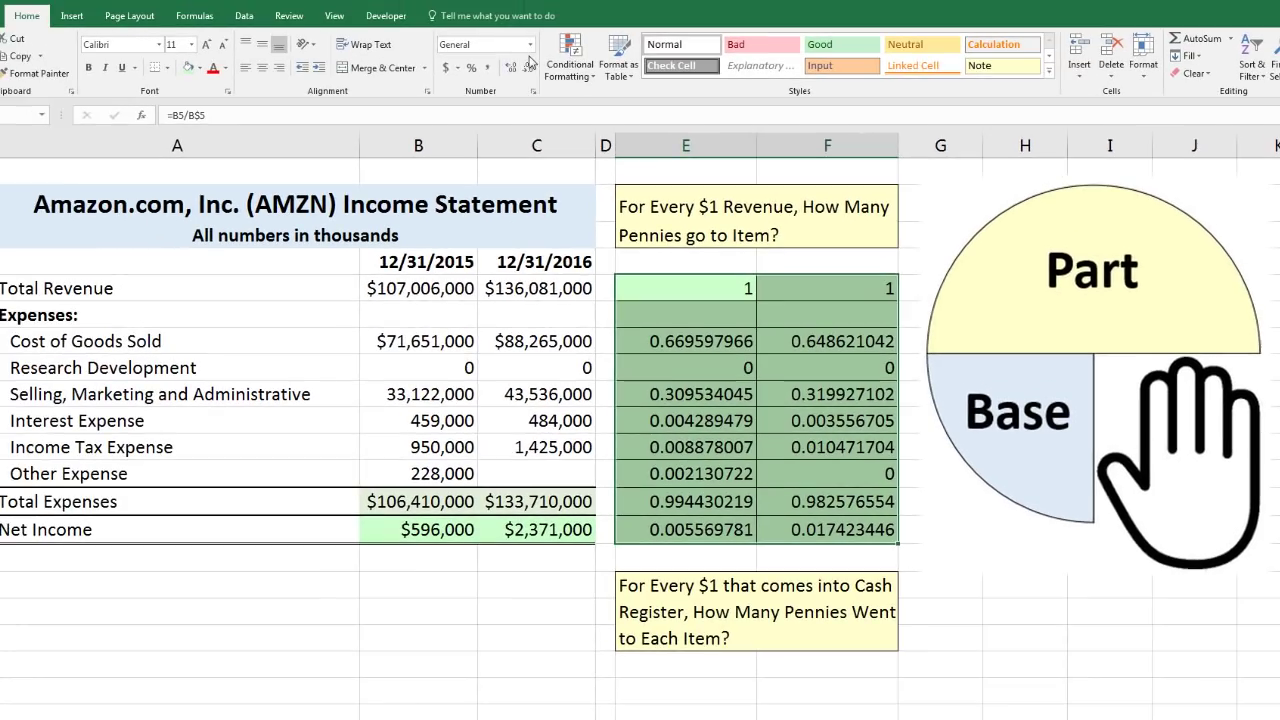
left_click(530, 45)
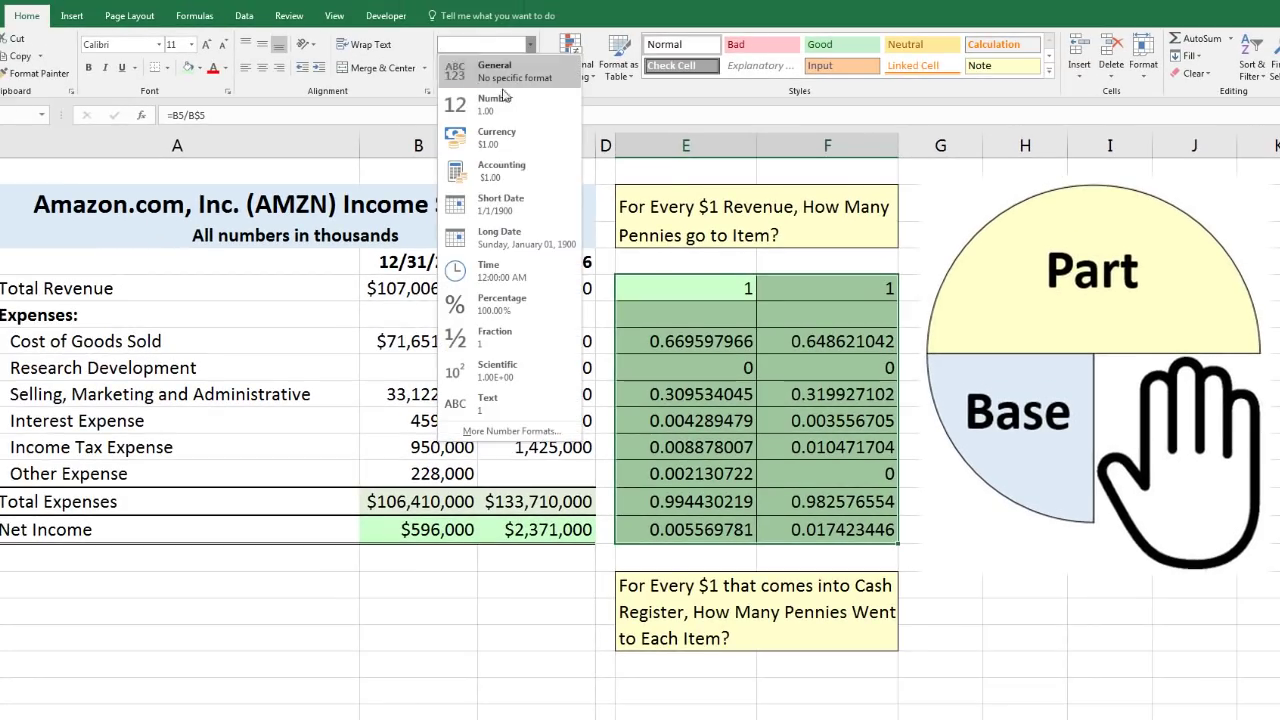
left_click(519, 315)
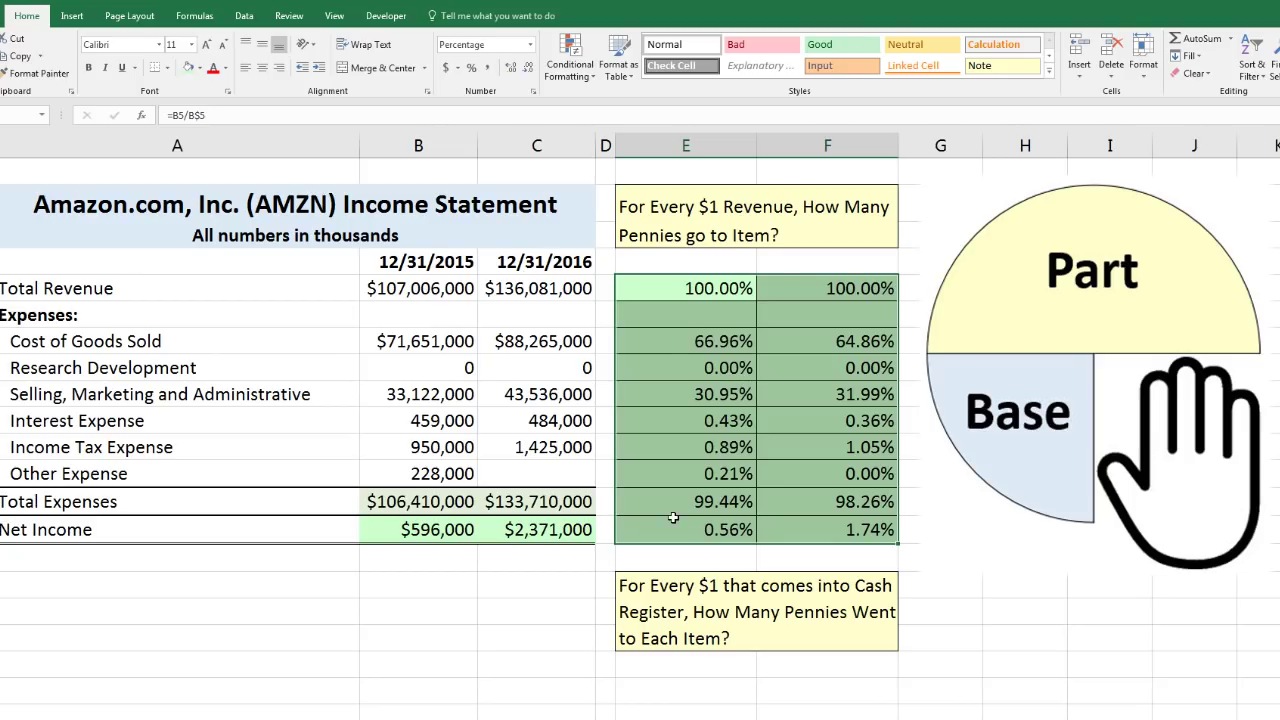
- Examine Amazon's Net Income and Research Development rates, and compare Cost of Goods Sold with Selling, Marketing and Administrative
left_click(673, 517)
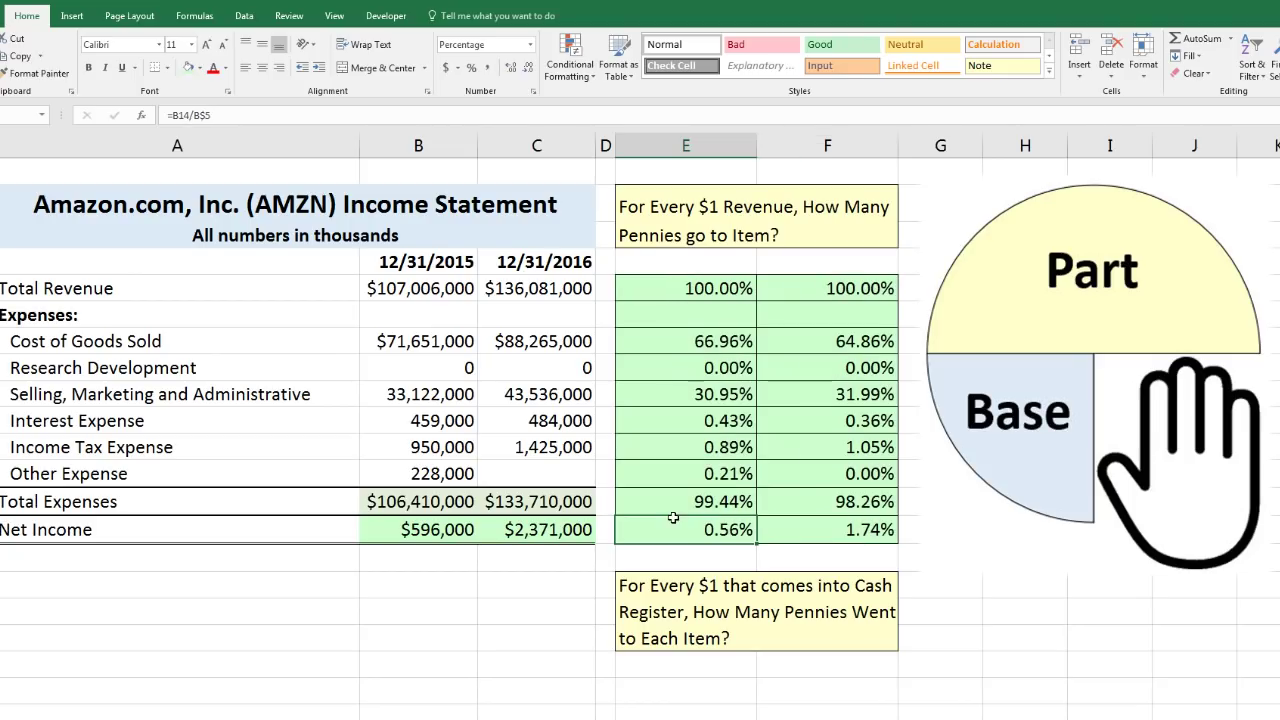
left_click_drag(652, 372, 819, 373)
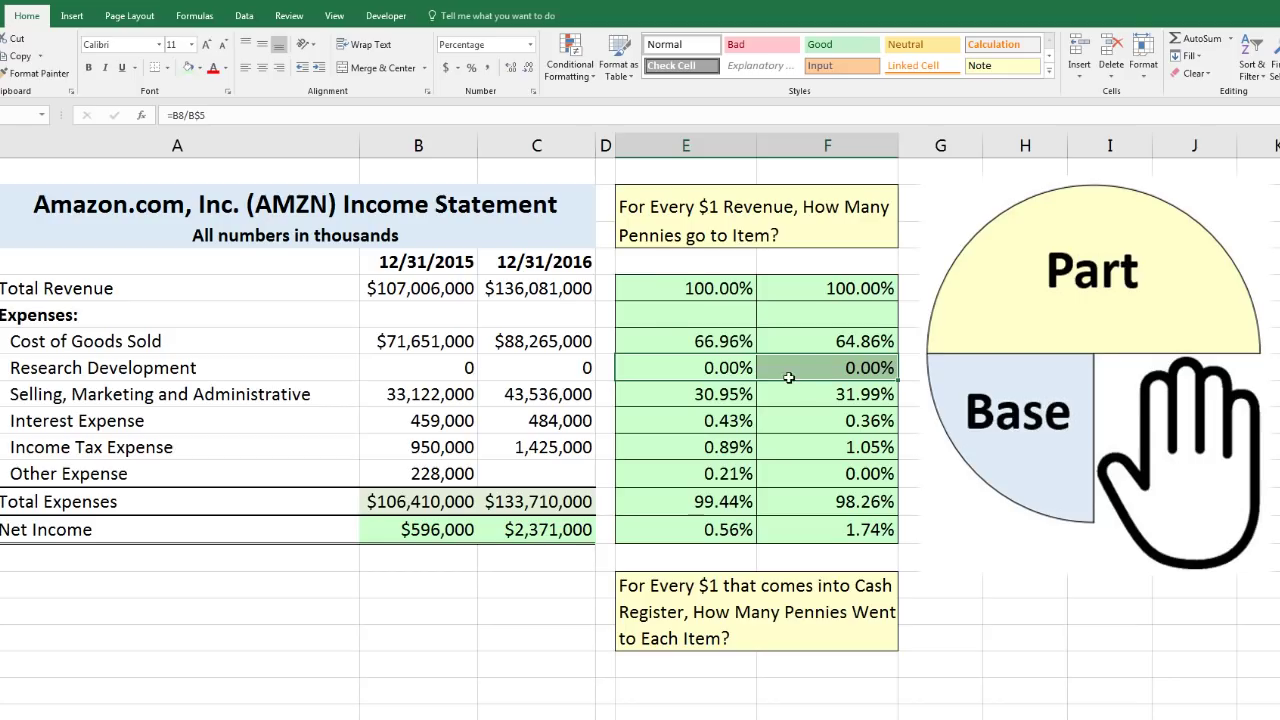
left_click(704, 343)
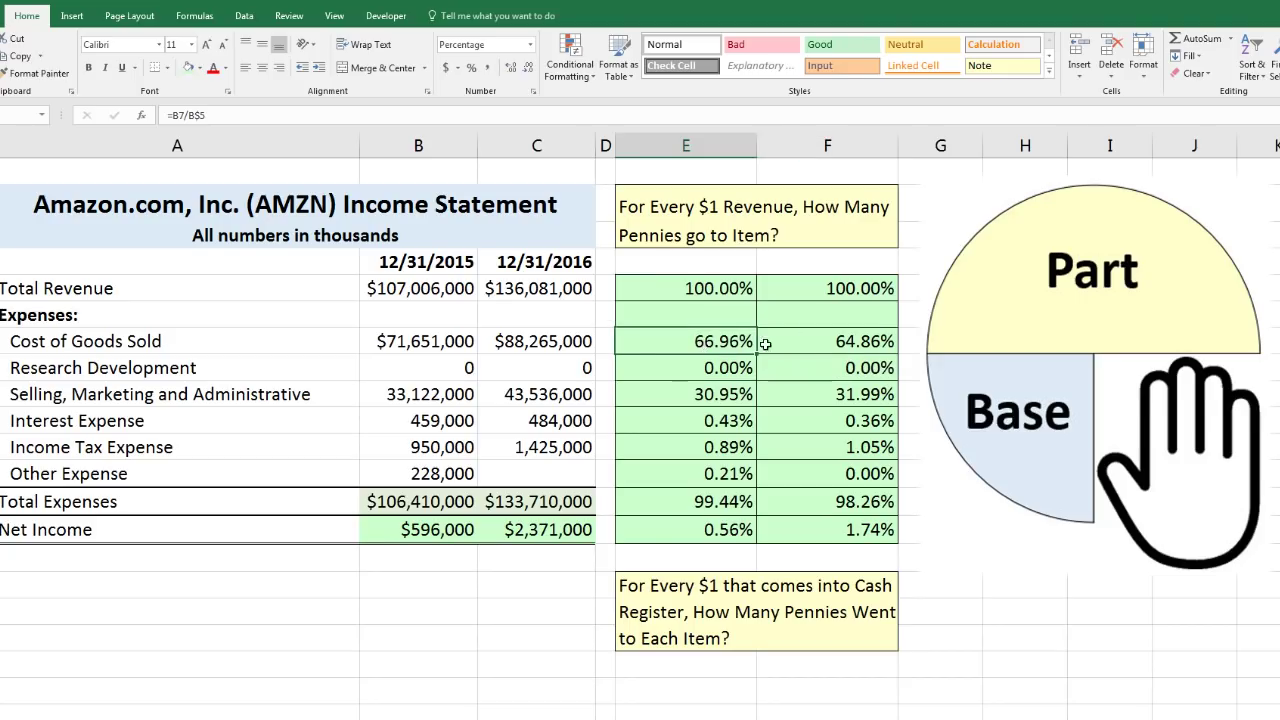
left_click(810, 345)
left_click(708, 347)
left_click(722, 398)
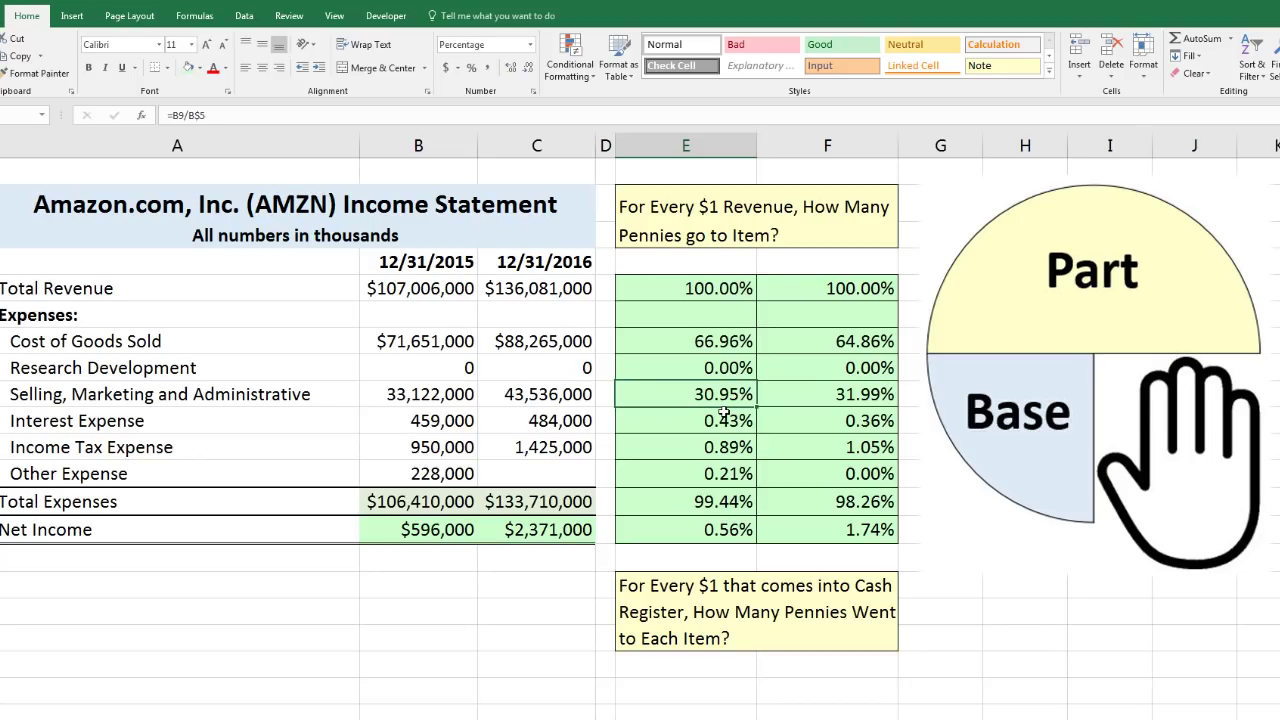
left_click(715, 345)
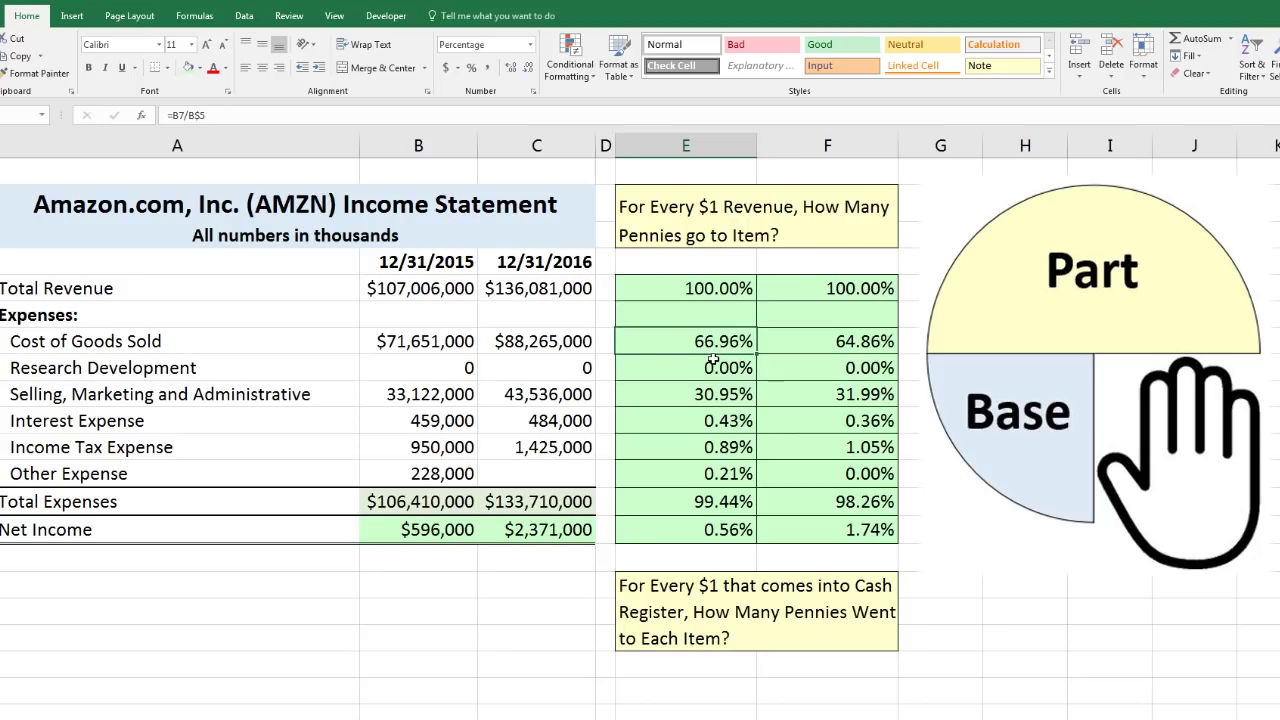
left_click(701, 402)
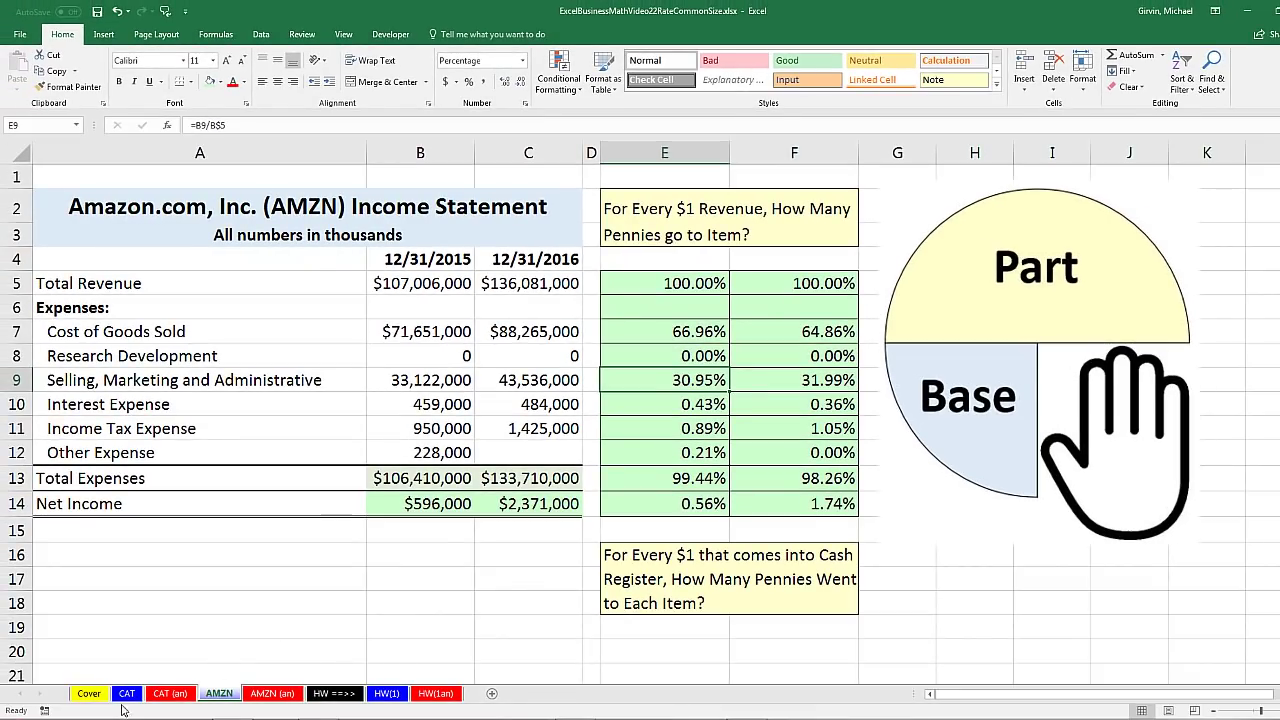
- Examine Caterpillar's selling and research expense rates and its 2014 Net Income on the CAT sheet for comparison with Amazon
left_click(126, 693)
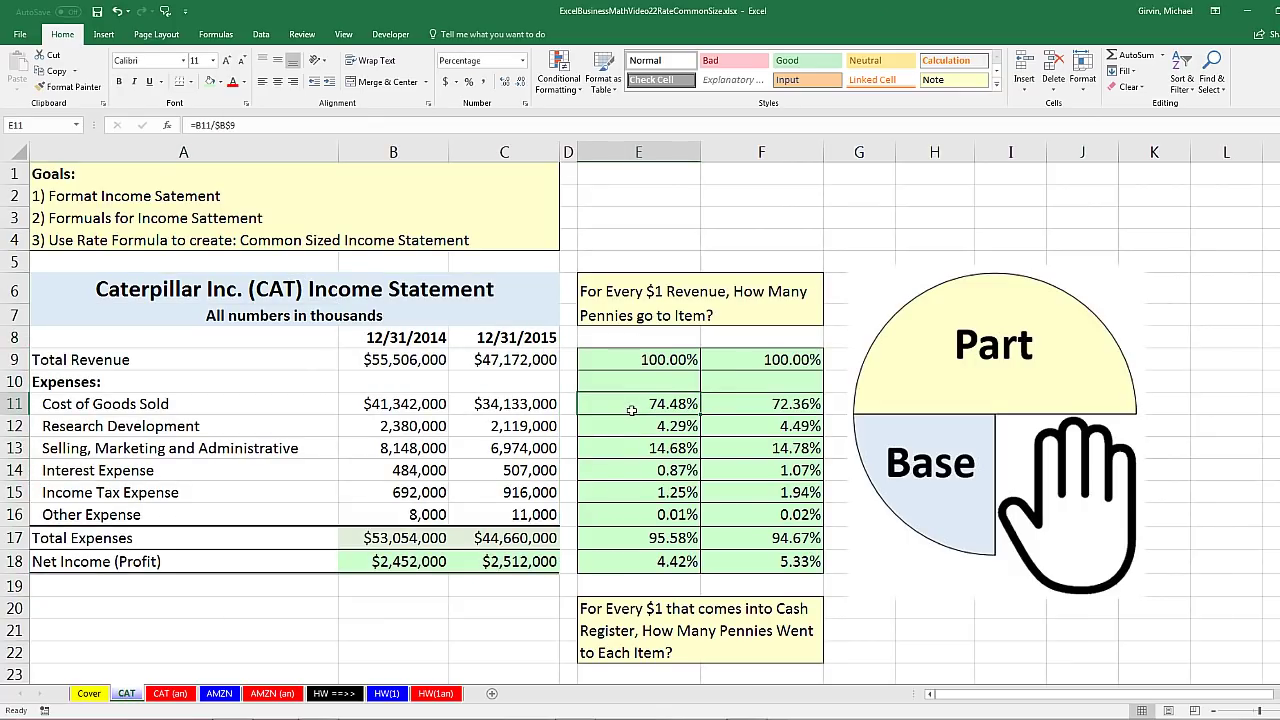
left_click(647, 448)
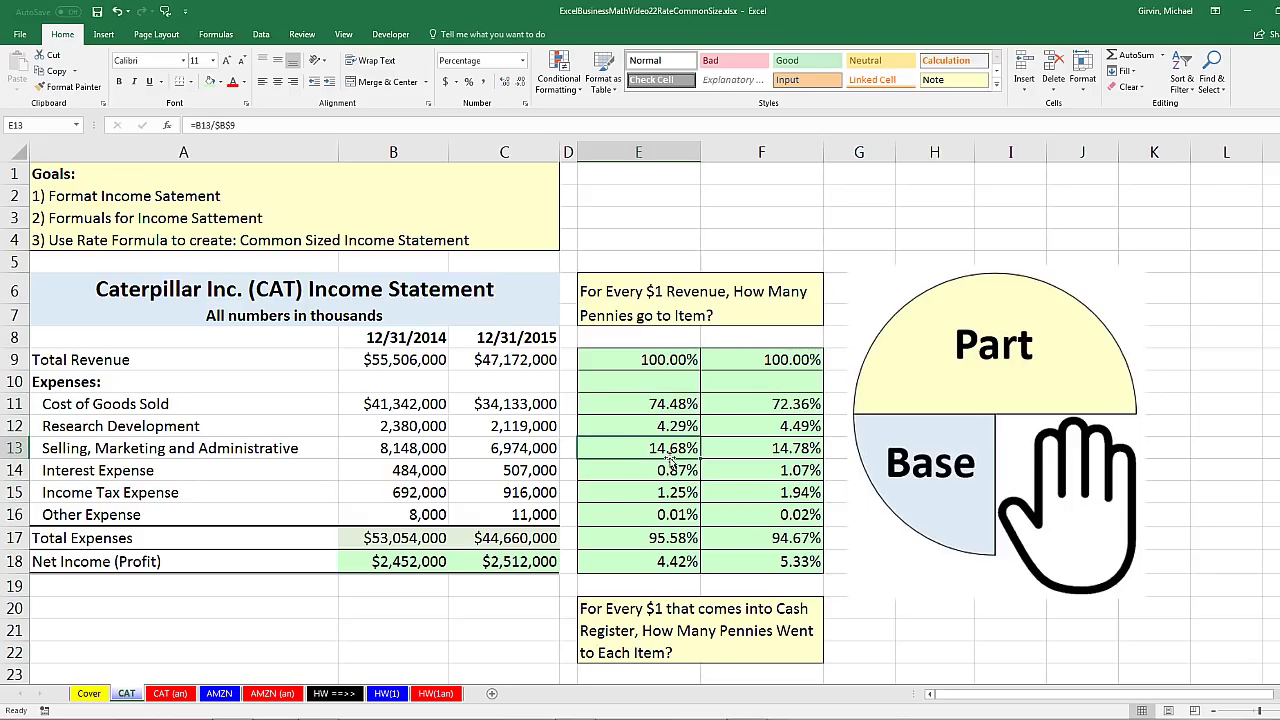
left_click(645, 432)
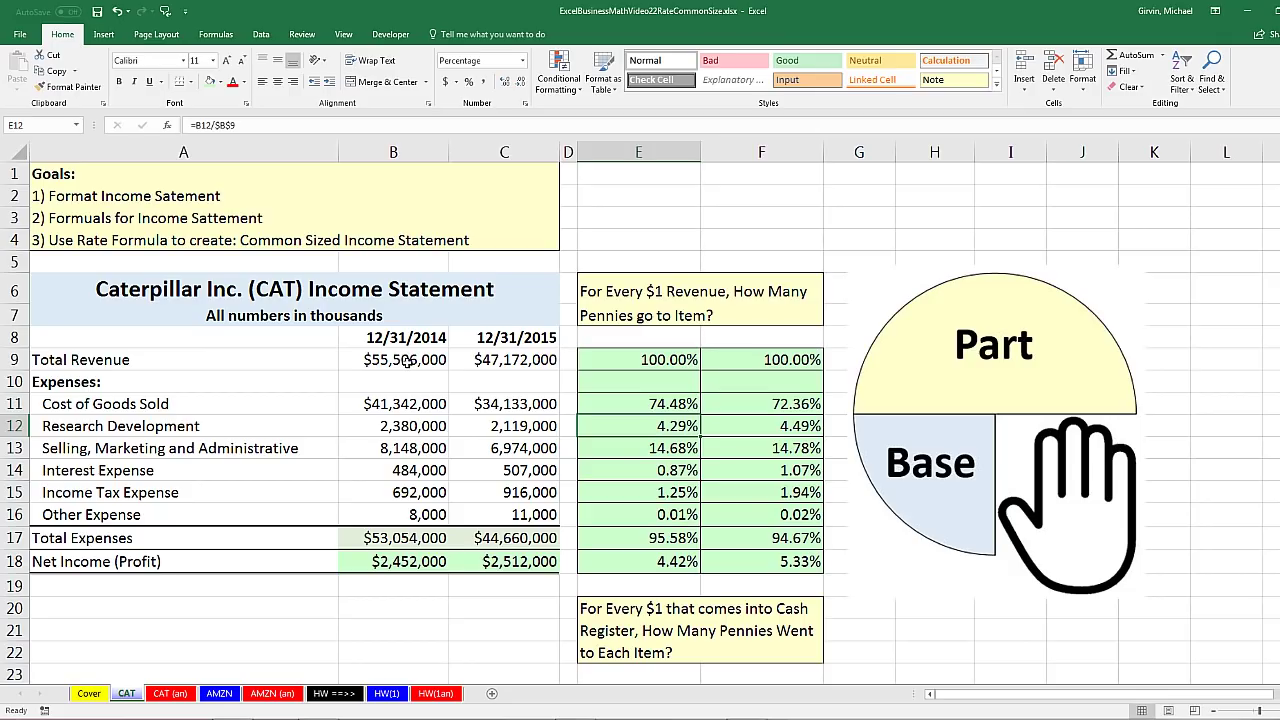
left_click(413, 559)
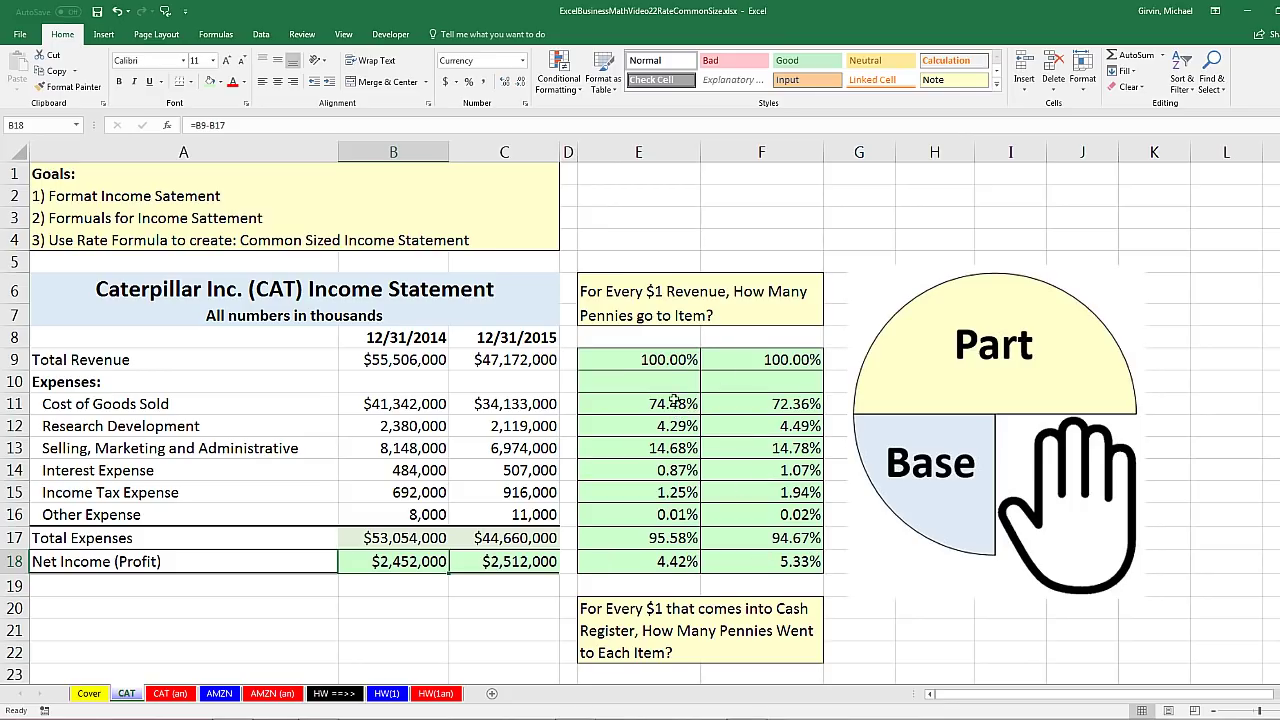
- Return to the AMZN sheet and save the workbook
left_click(218, 697)
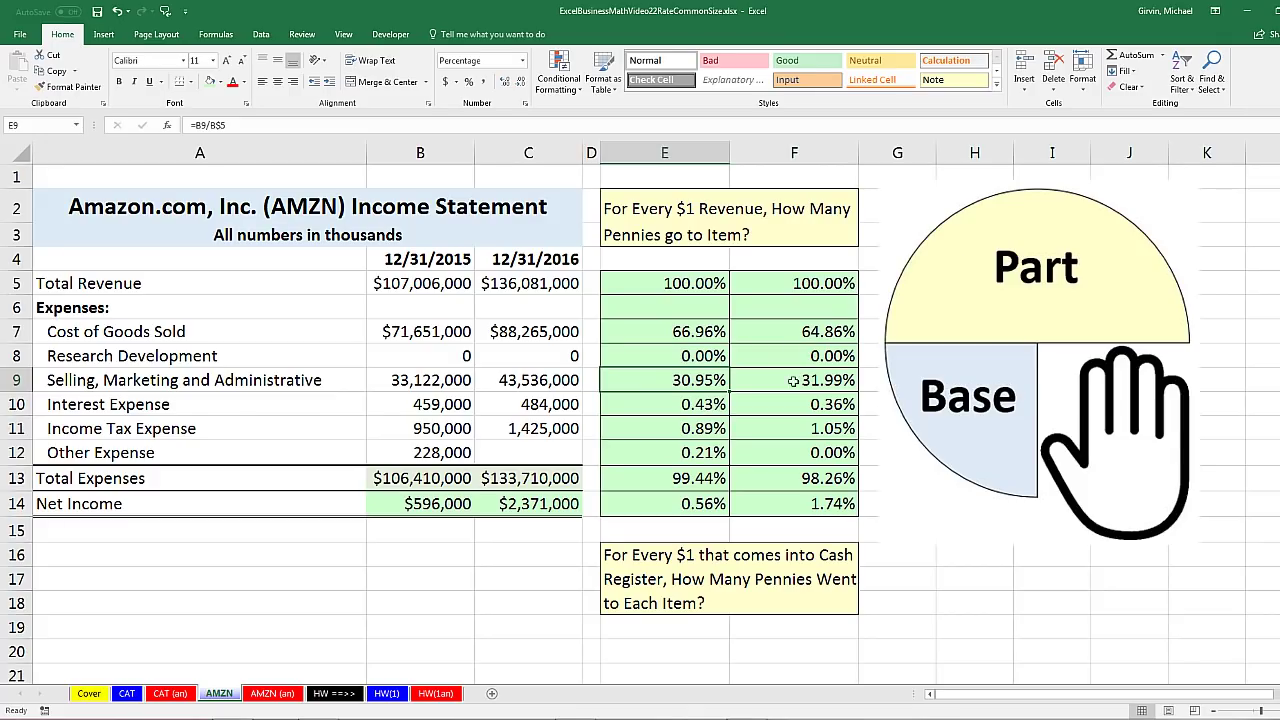
key("ctrl+s")
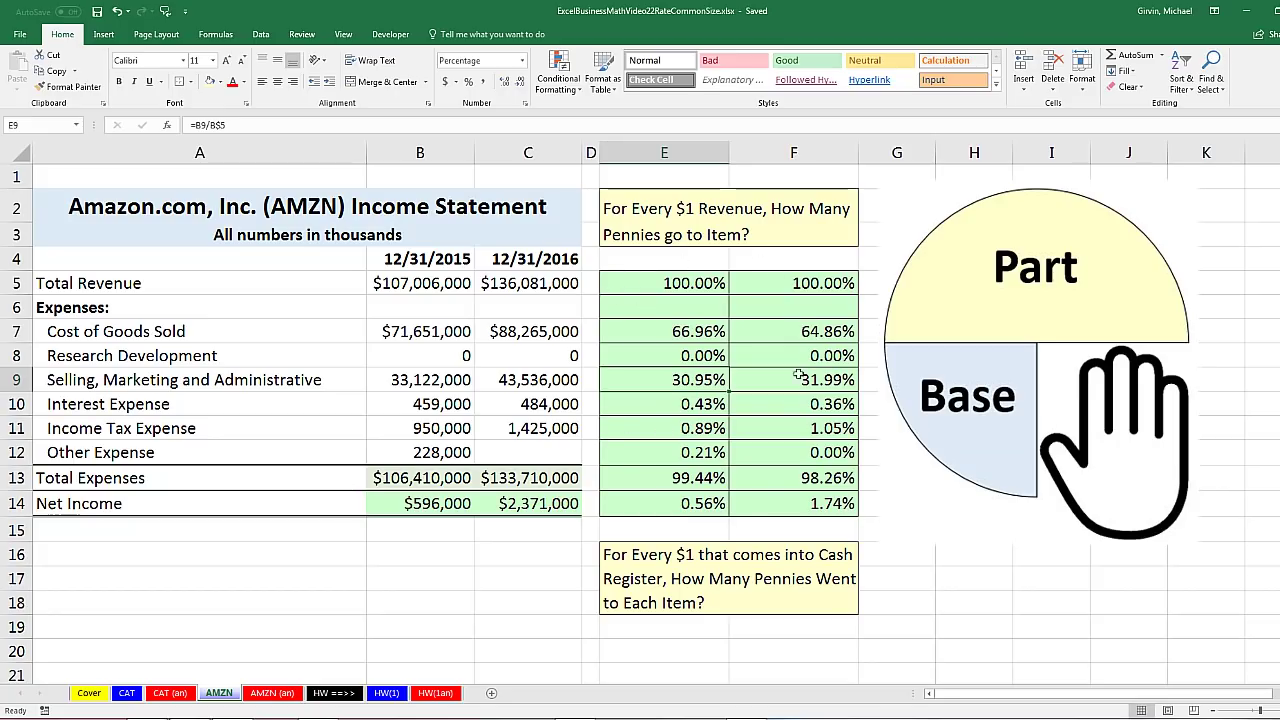
- Recheck the mixed reference in Amazon's Total Revenue rate formula in E5 and go back to the Cover sheet
left_click(662, 287)
key("F2")
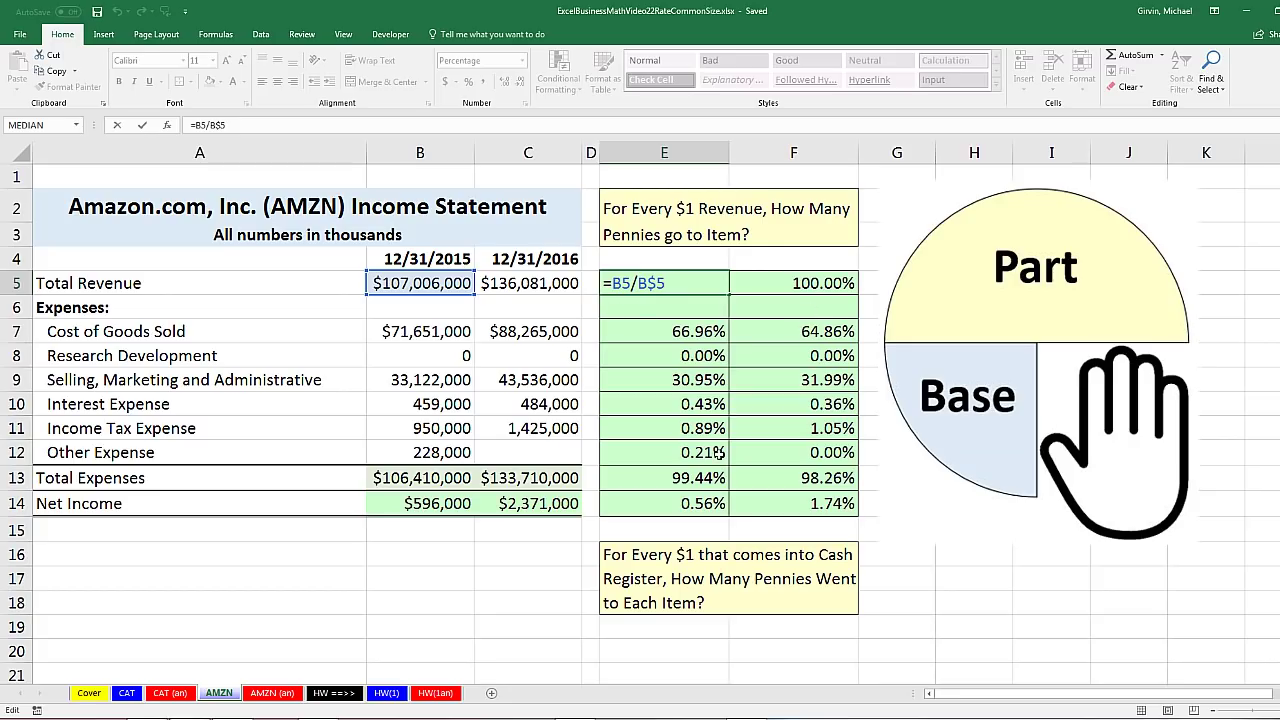
key("Return")
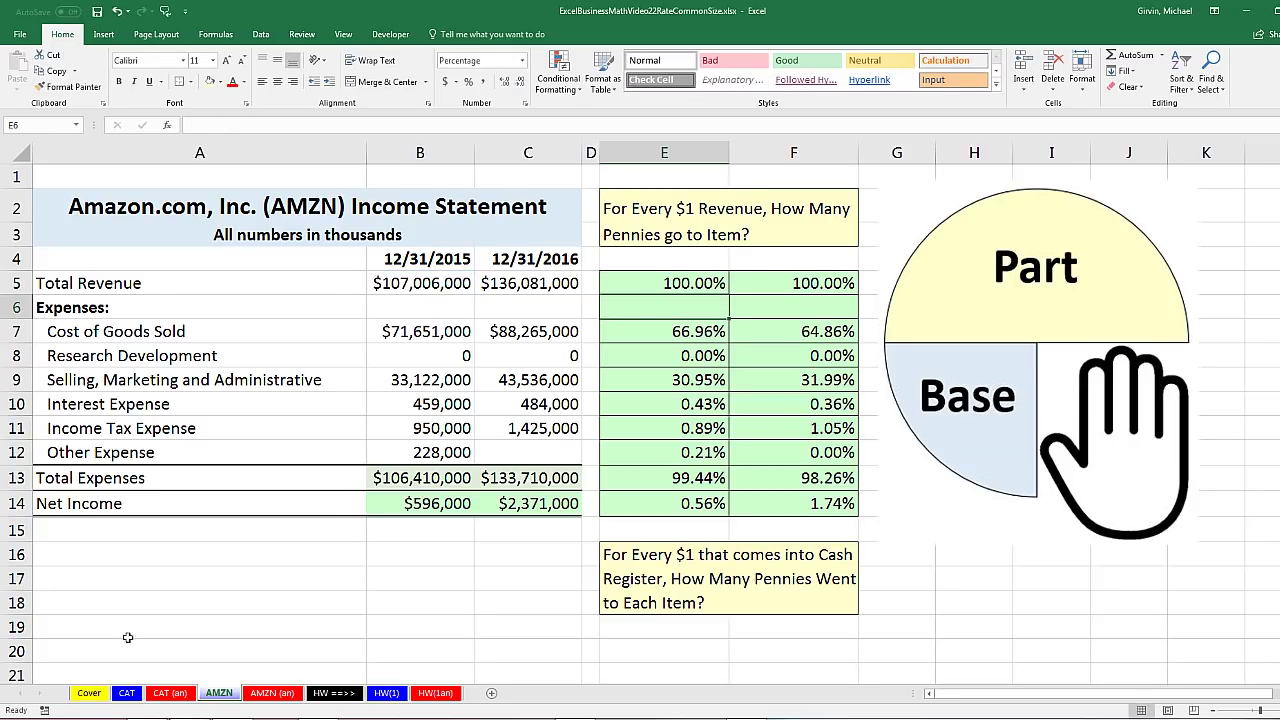
left_click(90, 697)
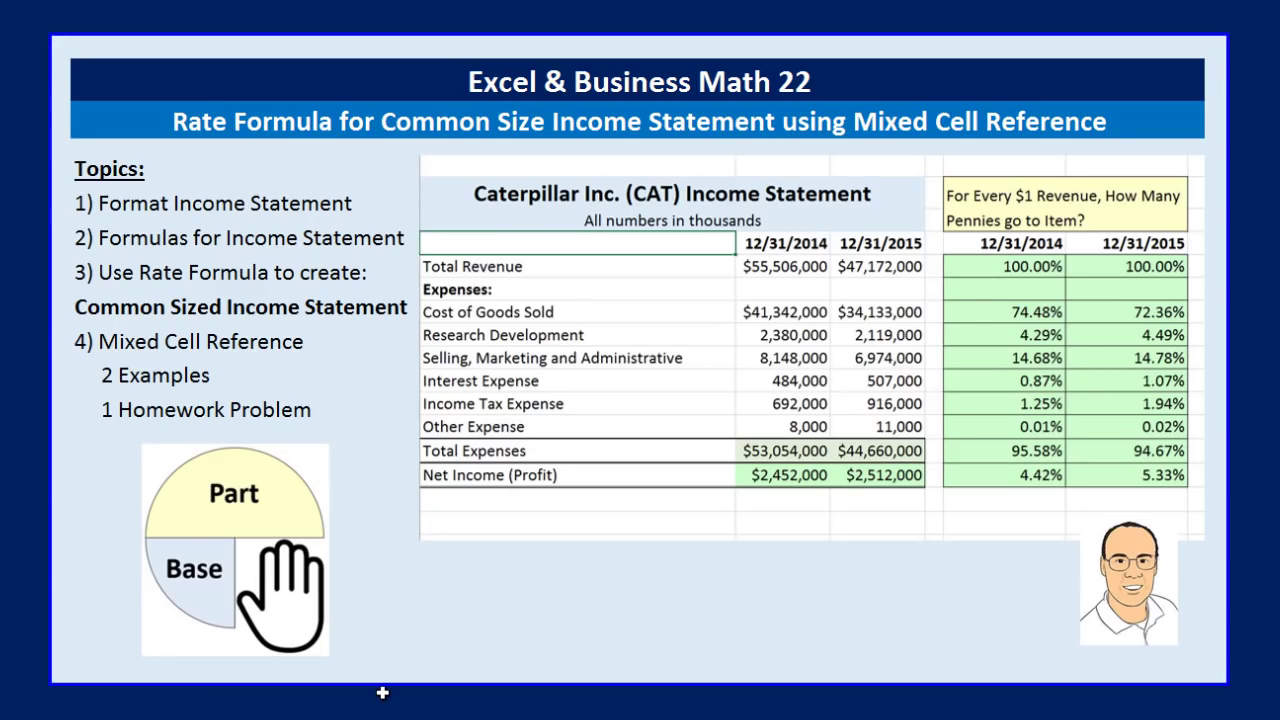